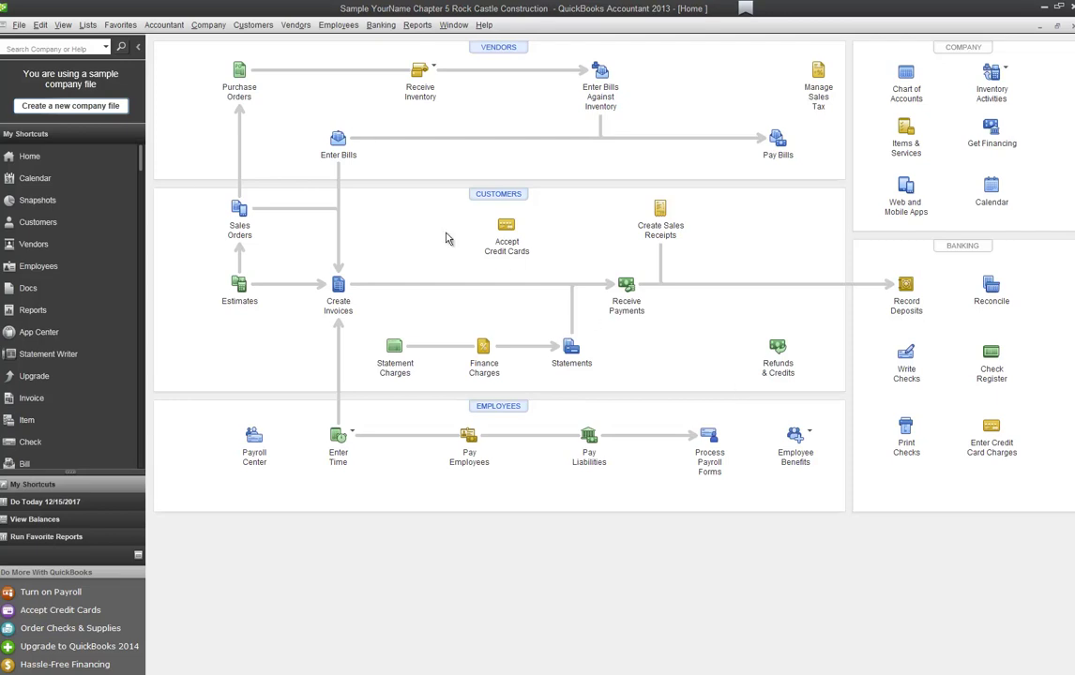
Step: Go to Vendors in My Shortcuts and drop down the New Vendor options
{"action": "left_click", "coordinate": [34, 246]}
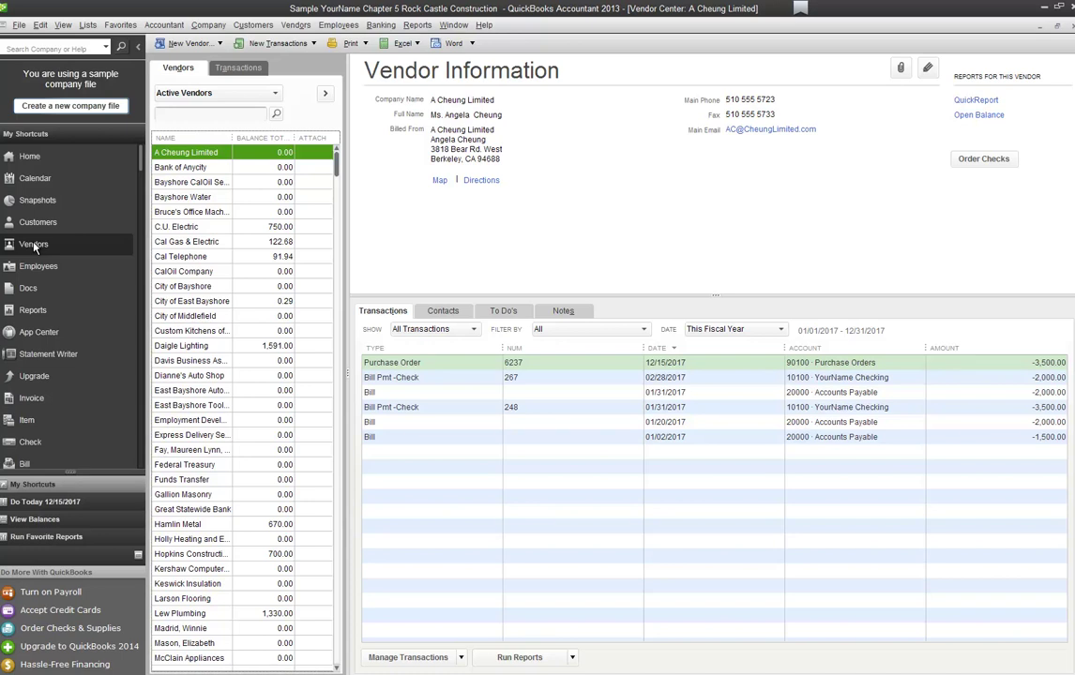
{"action": "left_click", "coordinate": [216, 44]}
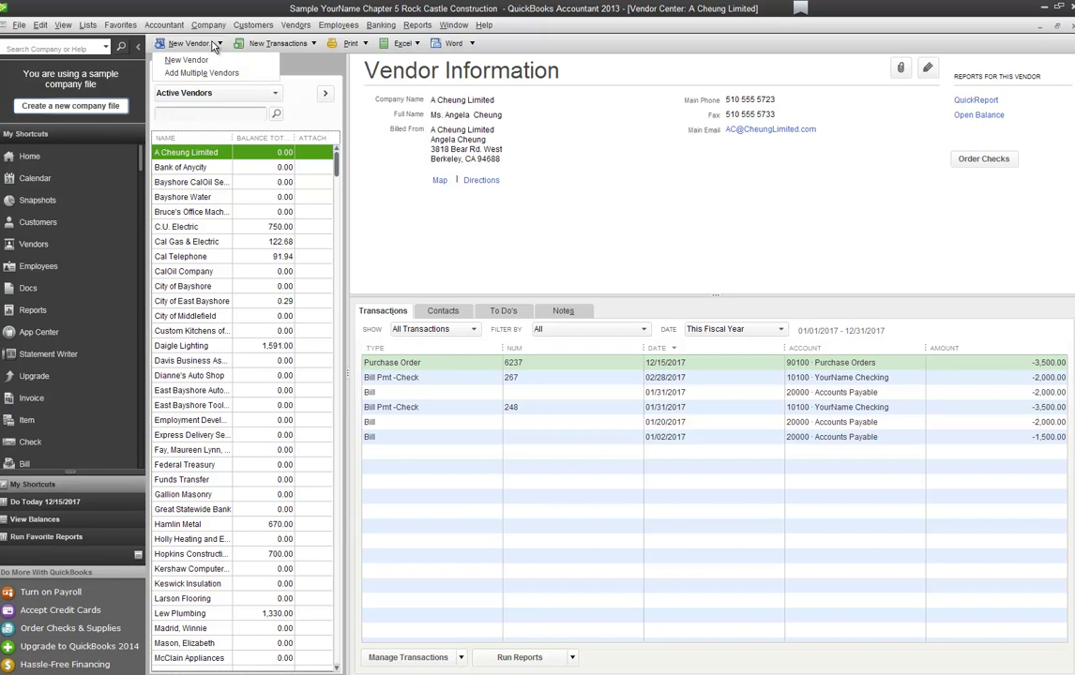
Step: Start a new vendor named Kolbe Window & Door with company name Kolbe Window & Door
{"action": "left_click", "coordinate": [210, 60]}
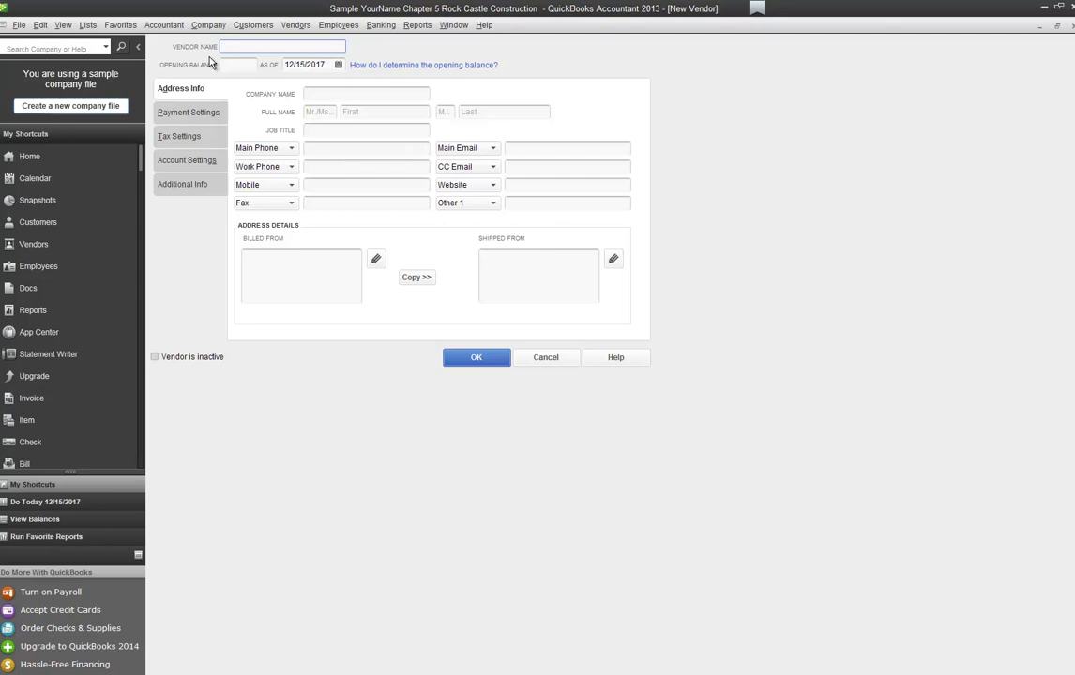
{"action": "type", "text": "be Window & Door"}
{"action": "key", "text": "Tab"}
{"action": "key", "text": "Tab"}
{"action": "key", "text": "Tab"}
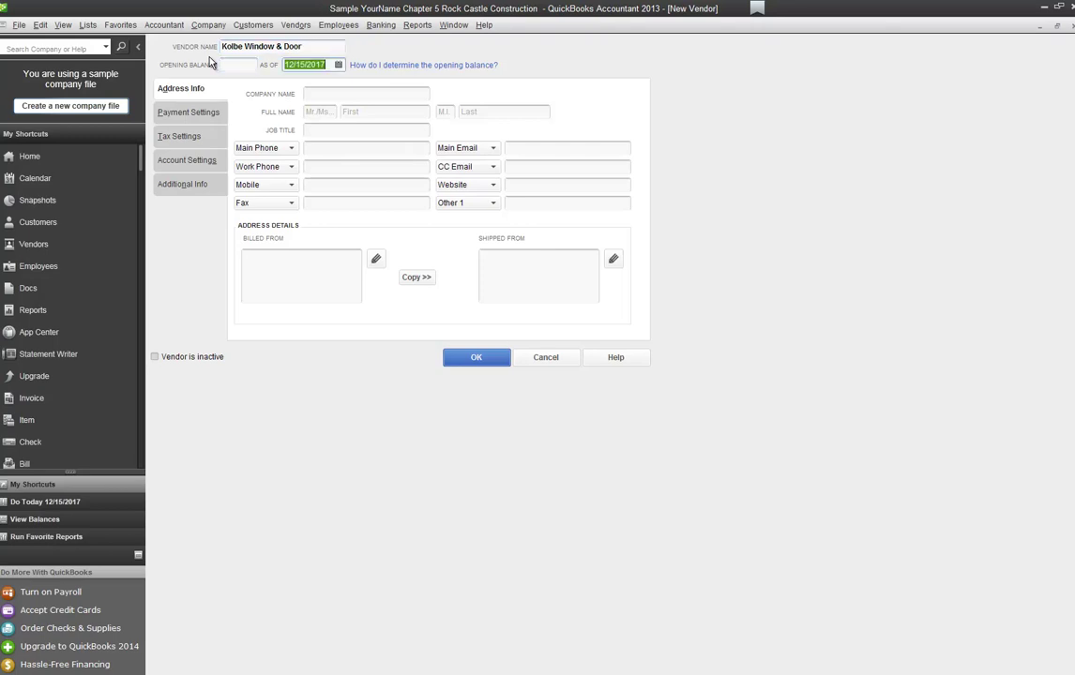
{"action": "type", "text": "Kolb"}
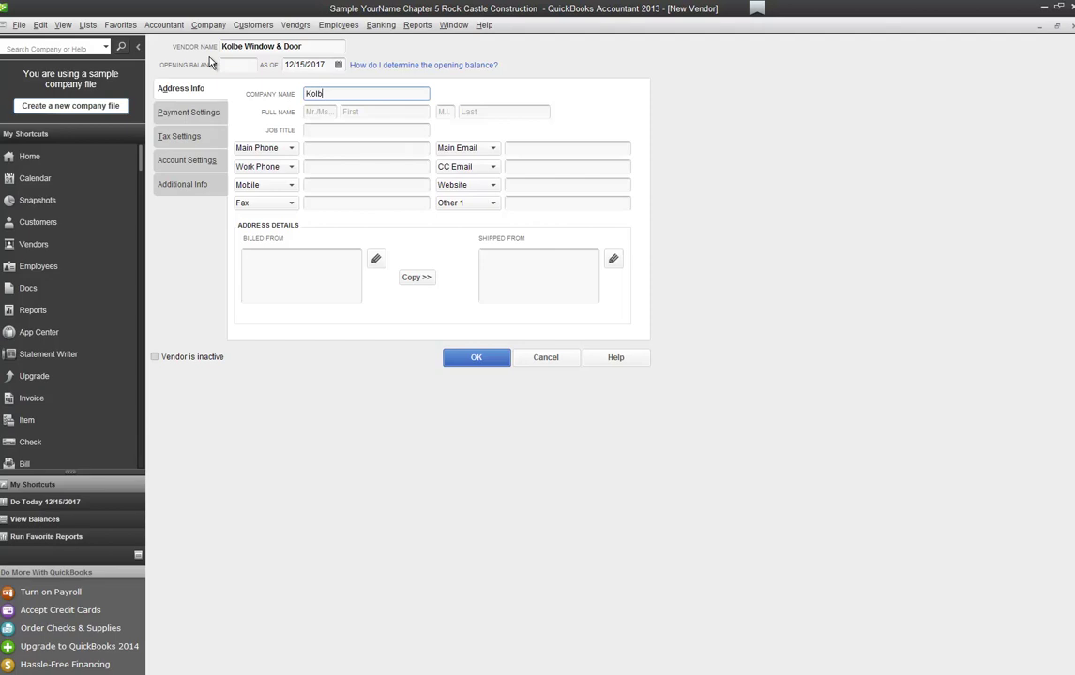
{"action": "type", "text": "e Window & Door"}
{"action": "key", "text": "Tab"}
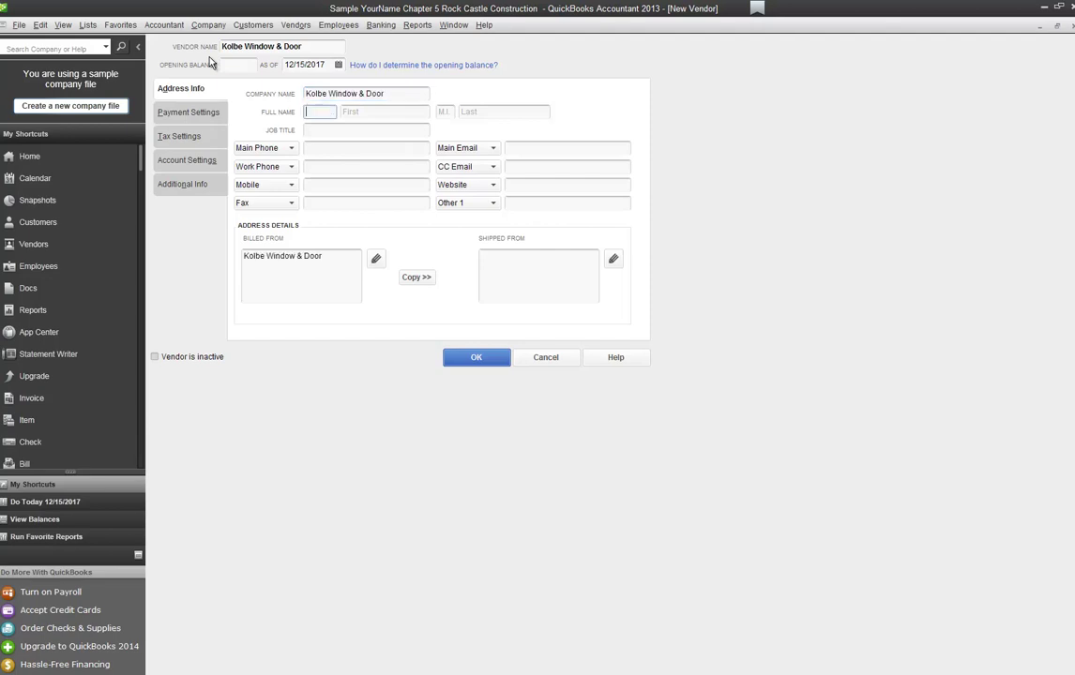
Step: Enter the vendor contact's first and last name
{"action": "key", "text": "Tab"}
{"action": "key", "text": "Tab"}
{"action": "key", "text": "Tab"}
{"action": "key", "text": "Tab"}
{"action": "key", "text": "Tab"}
{"action": "key", "text": "Tab"}
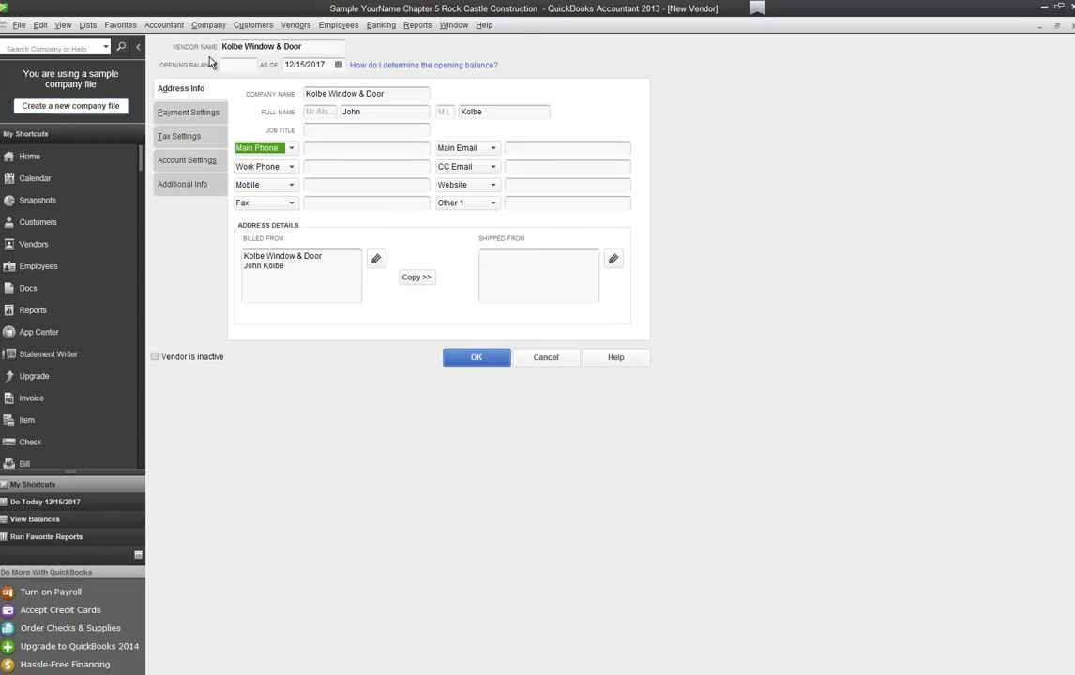
Step: Fill in the contact's main phone, mobile phone and main e-mail address
{"action": "type", "text": "4155551958"}
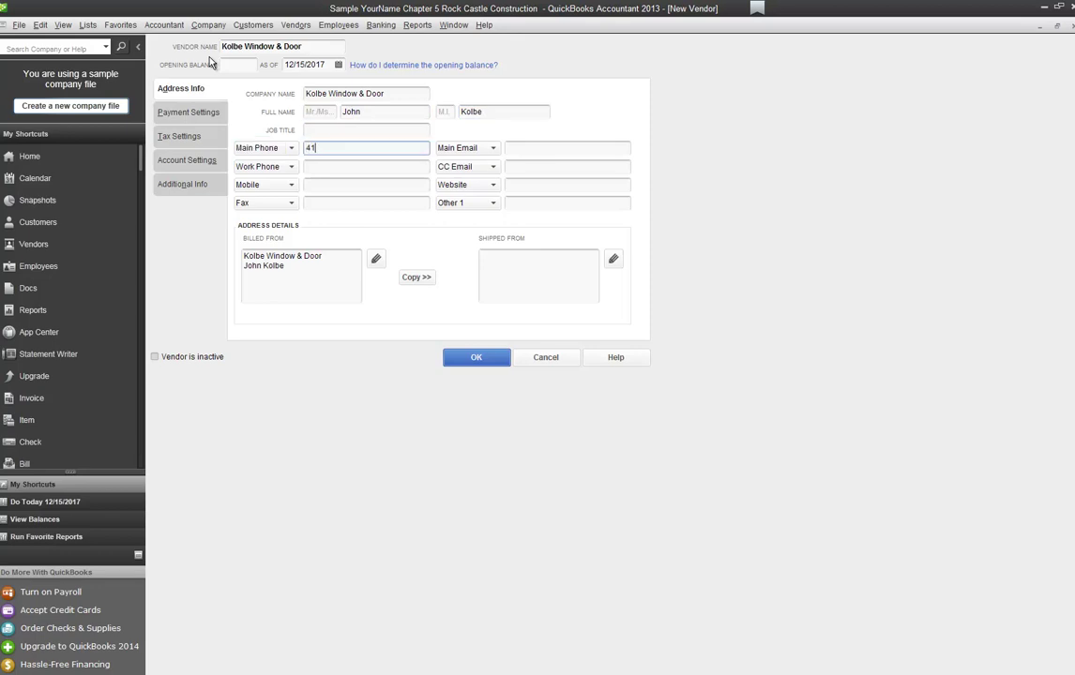
{"action": "key", "text": "Tab"}
{"action": "key", "text": "Tab"}
{"action": "key", "text": "Tab"}
{"action": "key", "text": "Tab"}
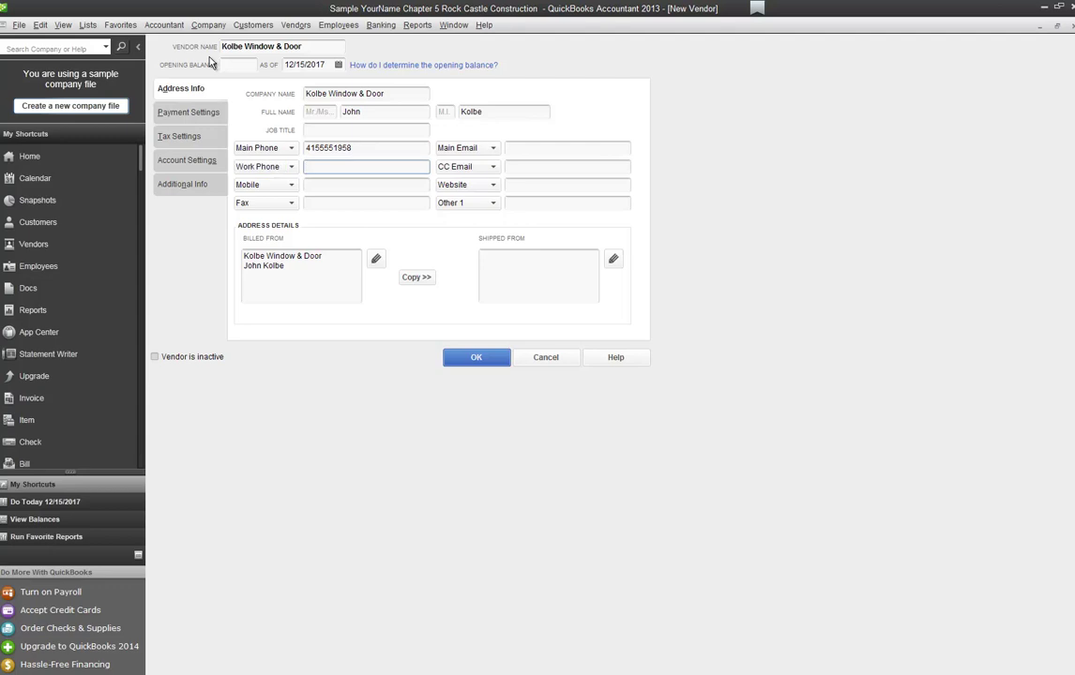
{"action": "key", "text": "Tab"}
{"action": "key", "text": "Tab"}
{"action": "key", "text": "Tab"}
{"action": "key", "text": "Tab"}
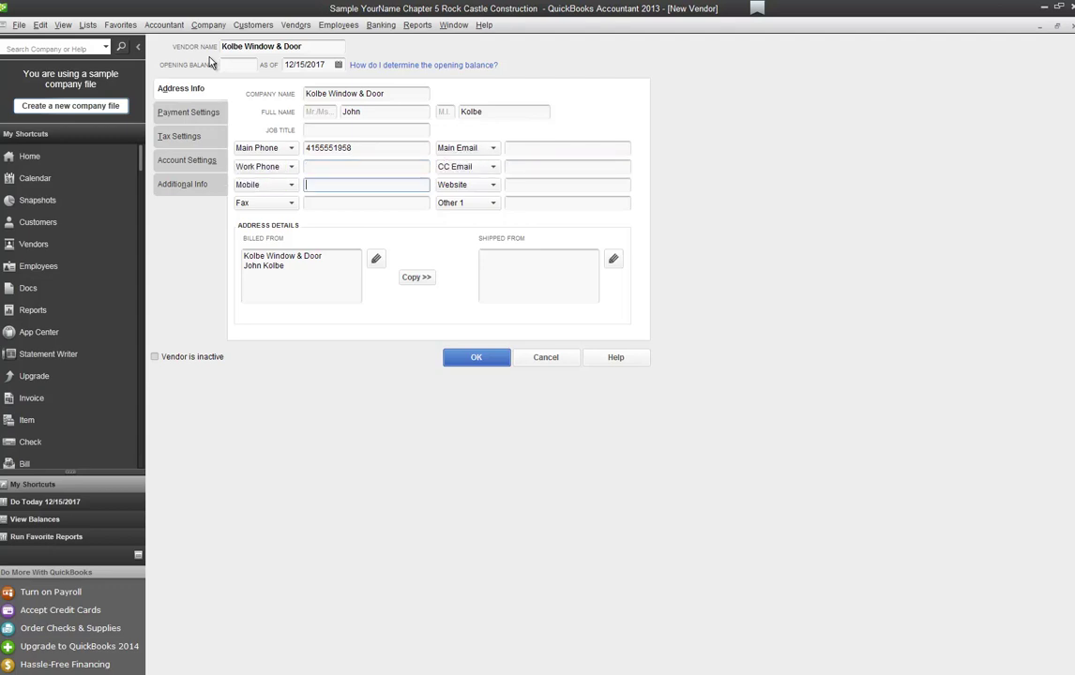
{"action": "type", "text": "4155551985"}
{"action": "key", "text": "Tab"}
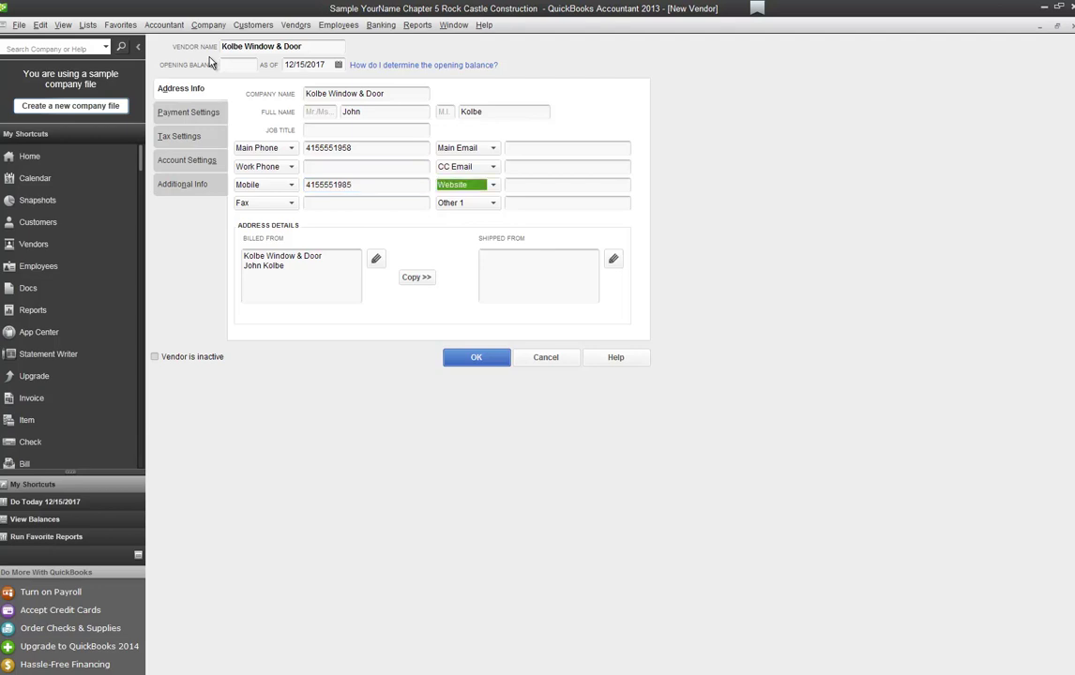
{"action": "key", "text": "shift+Tab"}
{"action": "key", "text": "shift+Tab"}
{"action": "key", "text": "shift+Tab"}
{"action": "key", "text": "shift+Tab"}
{"action": "key", "text": "shift+Tab"}
{"action": "key", "text": "shift+Tab"}
{"action": "key", "text": "shift+Tab"}
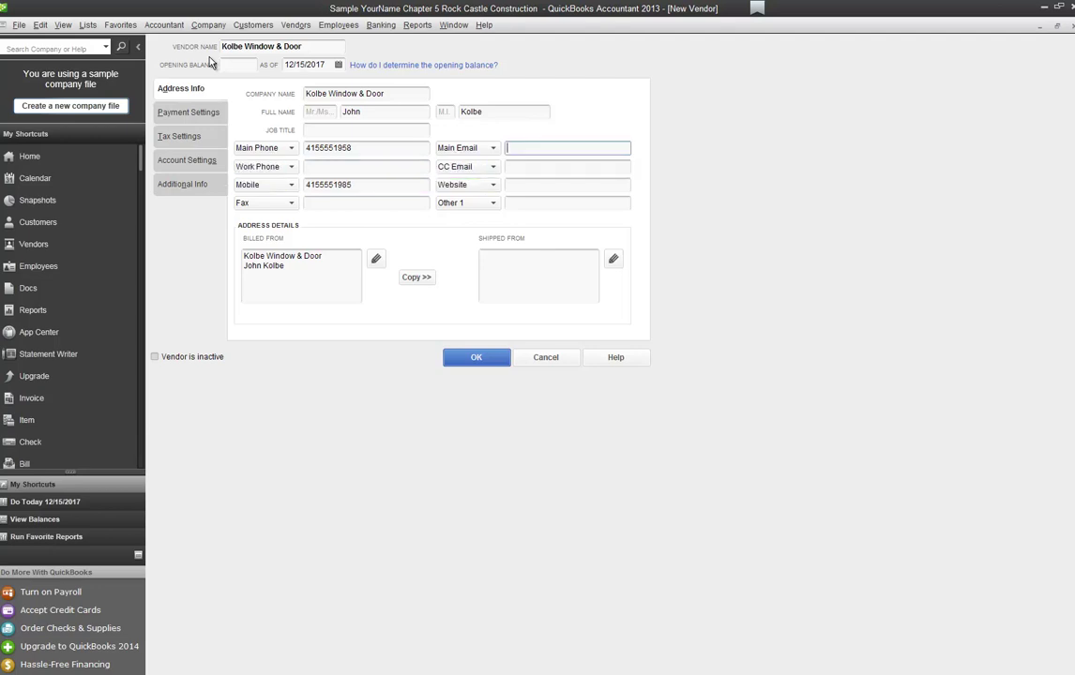
{"action": "key", "text": "Tab"}
Step: Enter the vendor's street and city billed-from address and copy it as the shipping address
{"action": "left_click", "coordinate": [271, 281]}
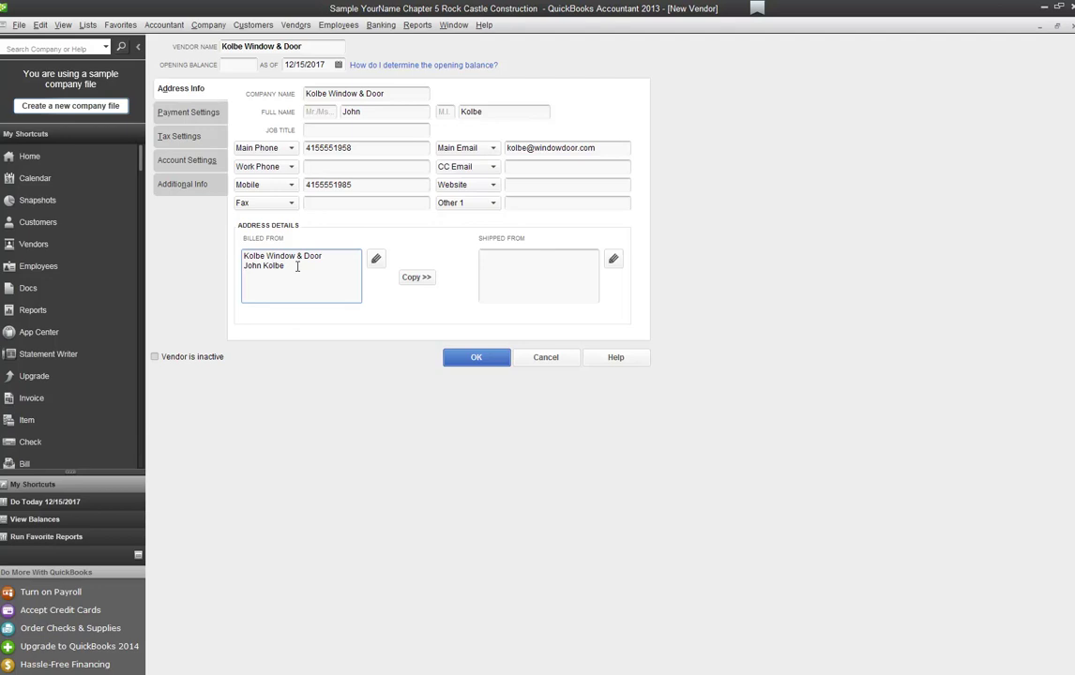
{"action": "key", "text": "Return"}
{"action": "left_click", "coordinate": [416, 277]}
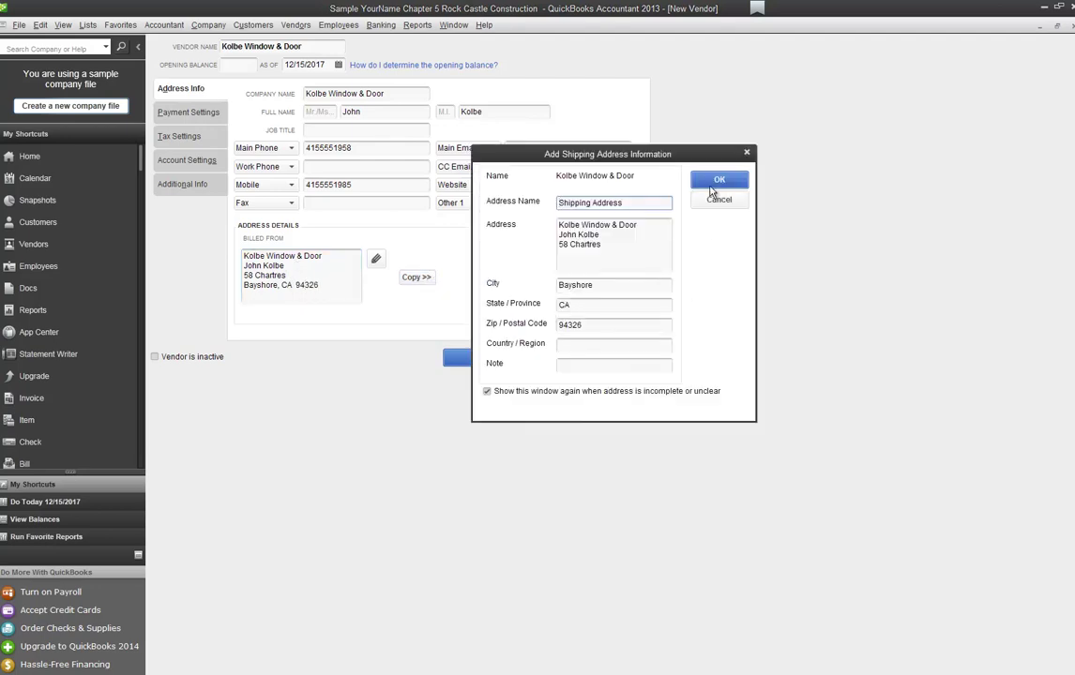
{"action": "left_click", "coordinate": [707, 183]}
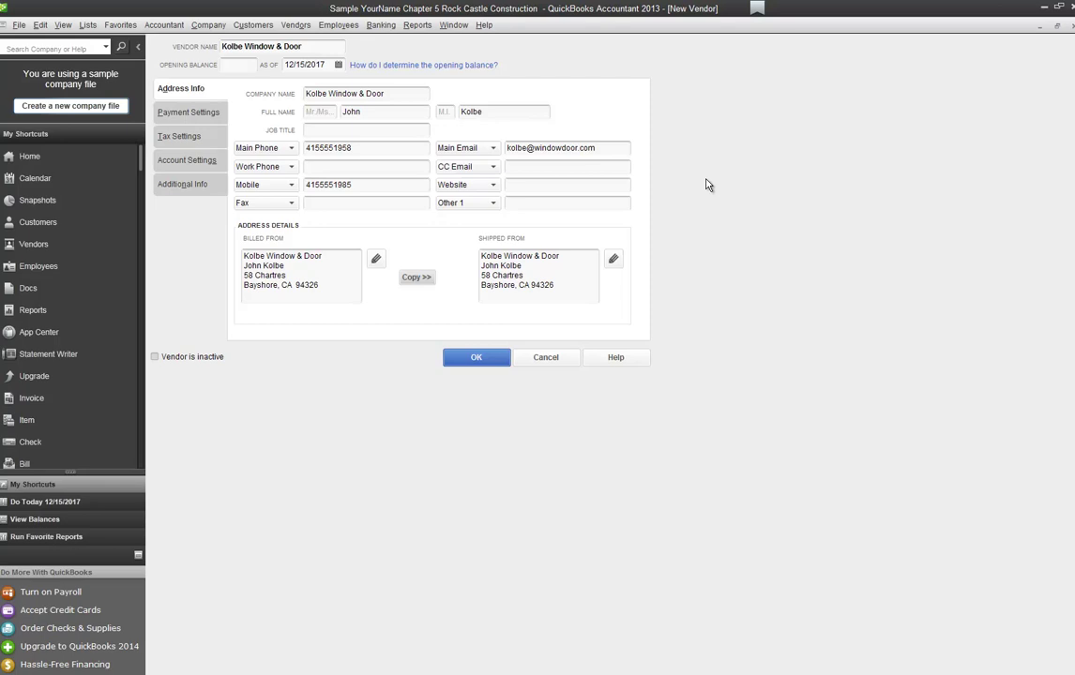
Step: Enter the vendor's account number and set payment terms to Net 15
{"action": "left_click", "coordinate": [197, 113]}
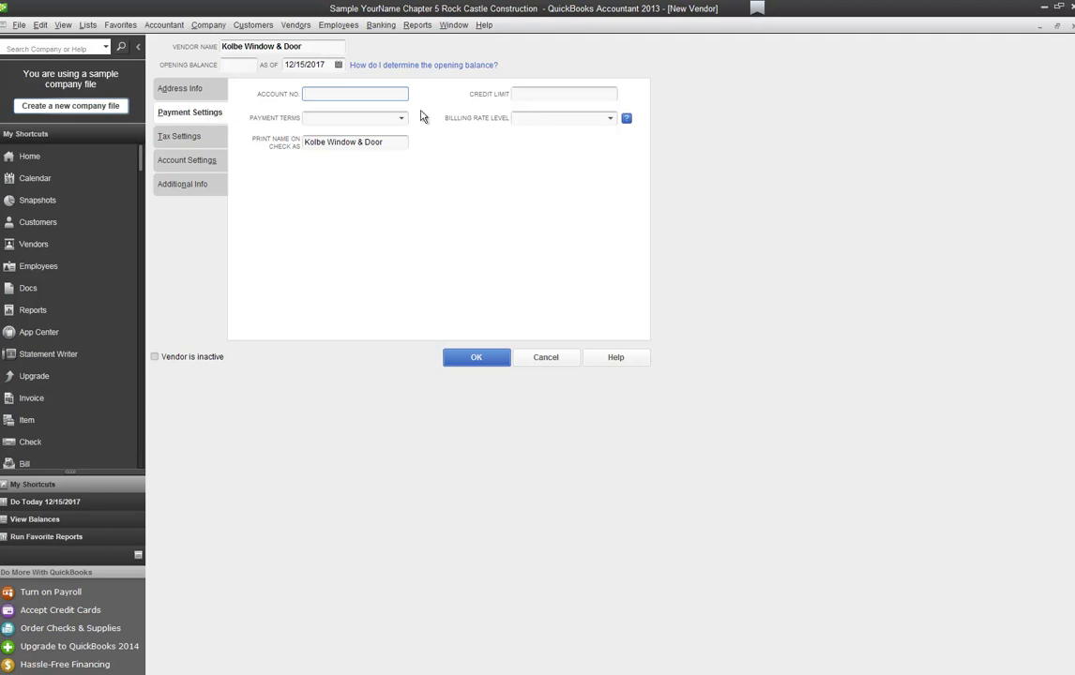
{"action": "type", "text": "58101"}
{"action": "key", "text": "Tab"}
{"action": "key", "text": "Tab"}
{"action": "type", "text": "Net"}
{"action": "key", "text": "Tab"}
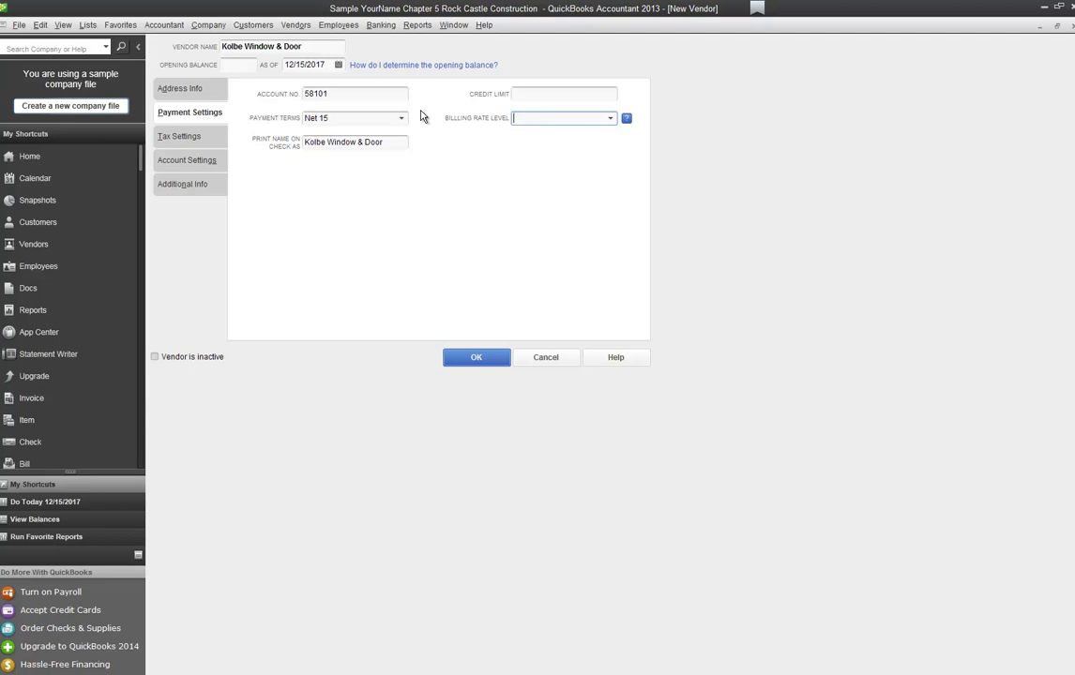
{"action": "key", "text": "Tab"}
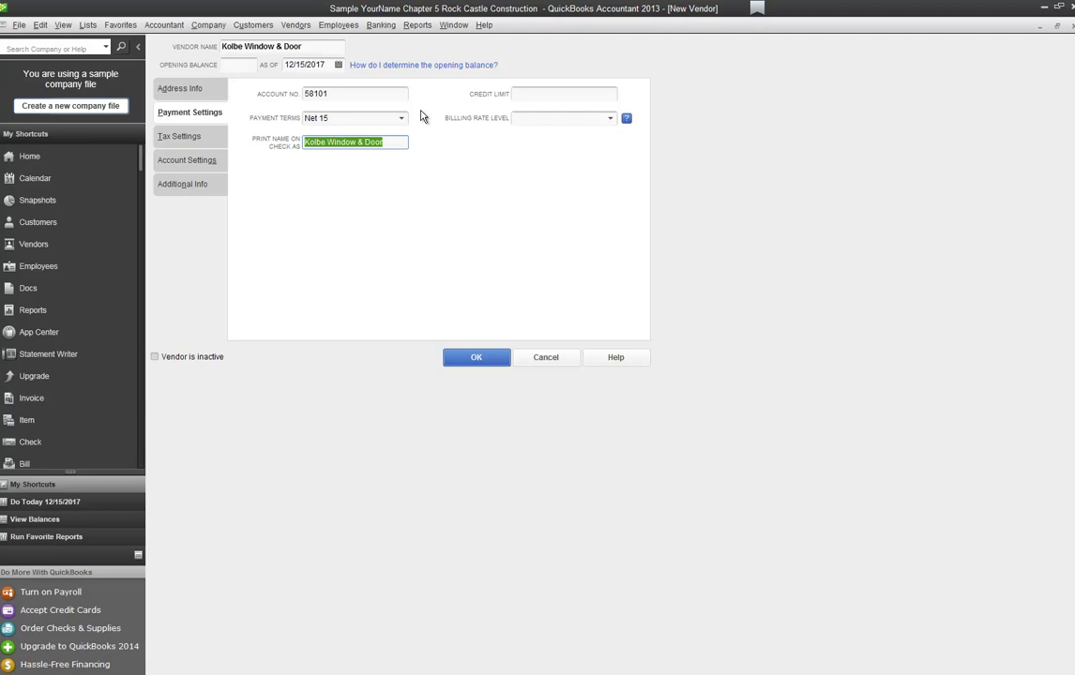
{"action": "left_click", "coordinate": [193, 137]}
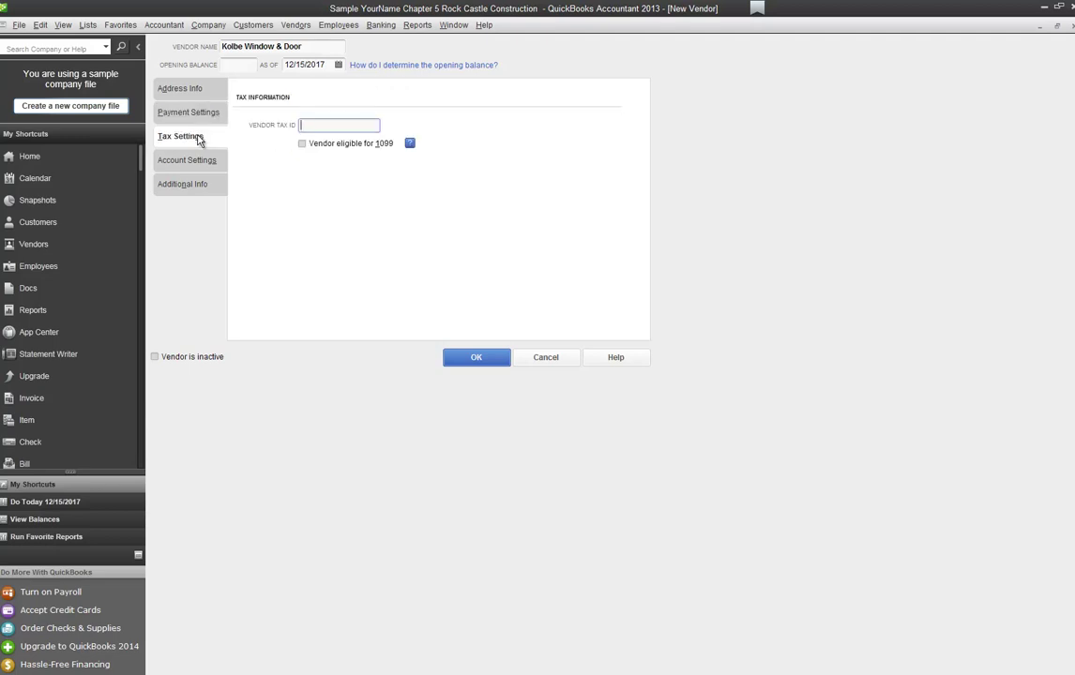
Step: Enter the vendor's tax ID and mark it eligible for 1099
{"action": "left_click", "coordinate": [304, 144]}
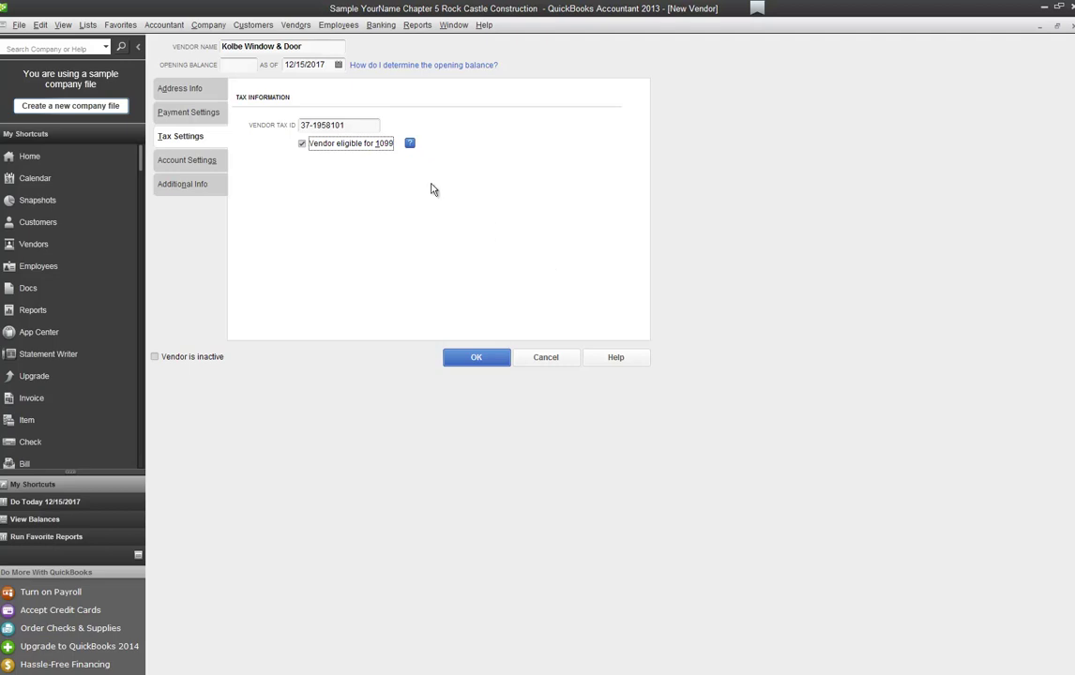
Step: Set the vendor type to Materials and save Kolbe Window & Door
{"action": "left_click", "coordinate": [199, 184]}
{"action": "left_click", "coordinate": [390, 103]}
{"action": "type", "text": "Materials"}
{"action": "key", "text": "Tab"}
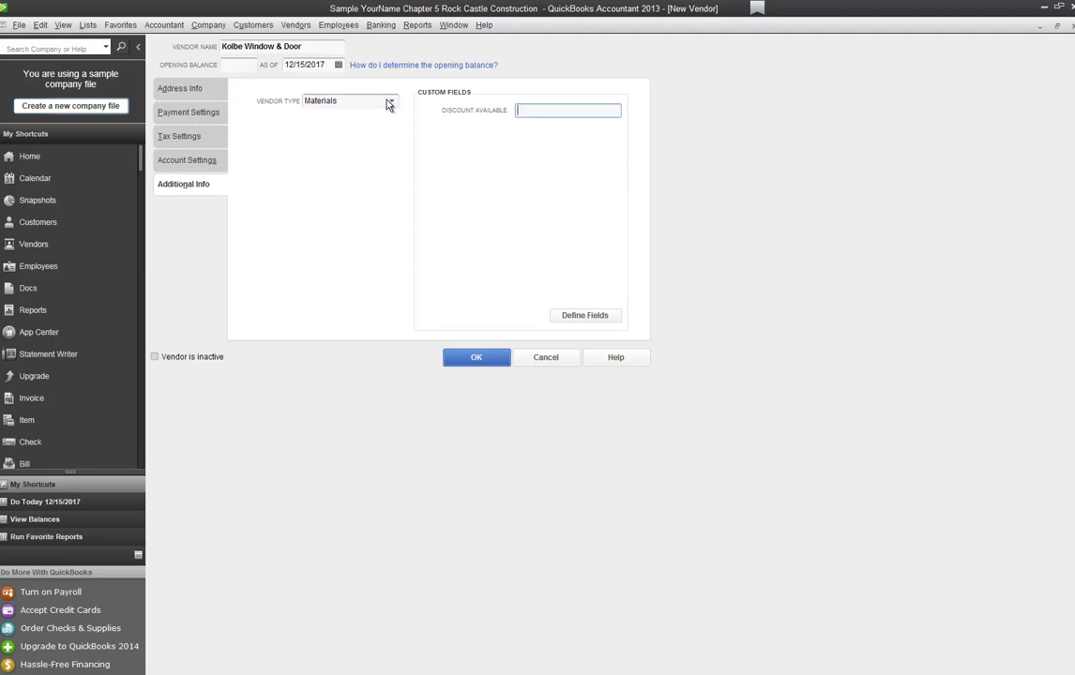
{"action": "left_click", "coordinate": [477, 357]}
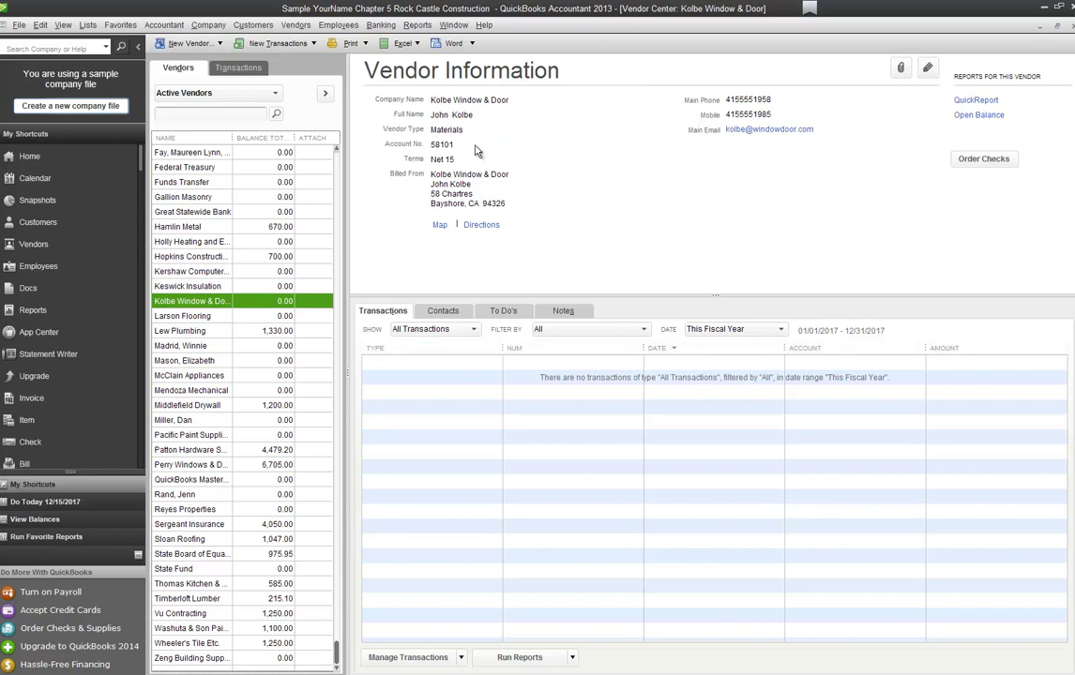
Step: Look over the Excel and Word toolbar options, then close the Vendor Center
{"action": "left_click", "coordinate": [419, 44]}
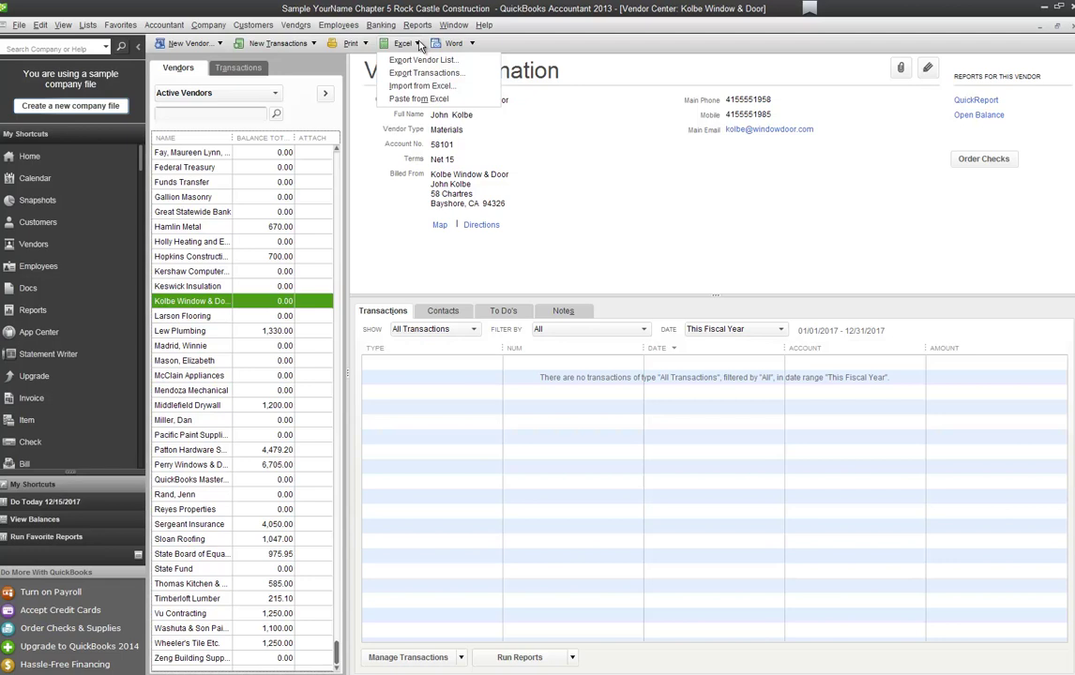
{"action": "left_click", "coordinate": [456, 45]}
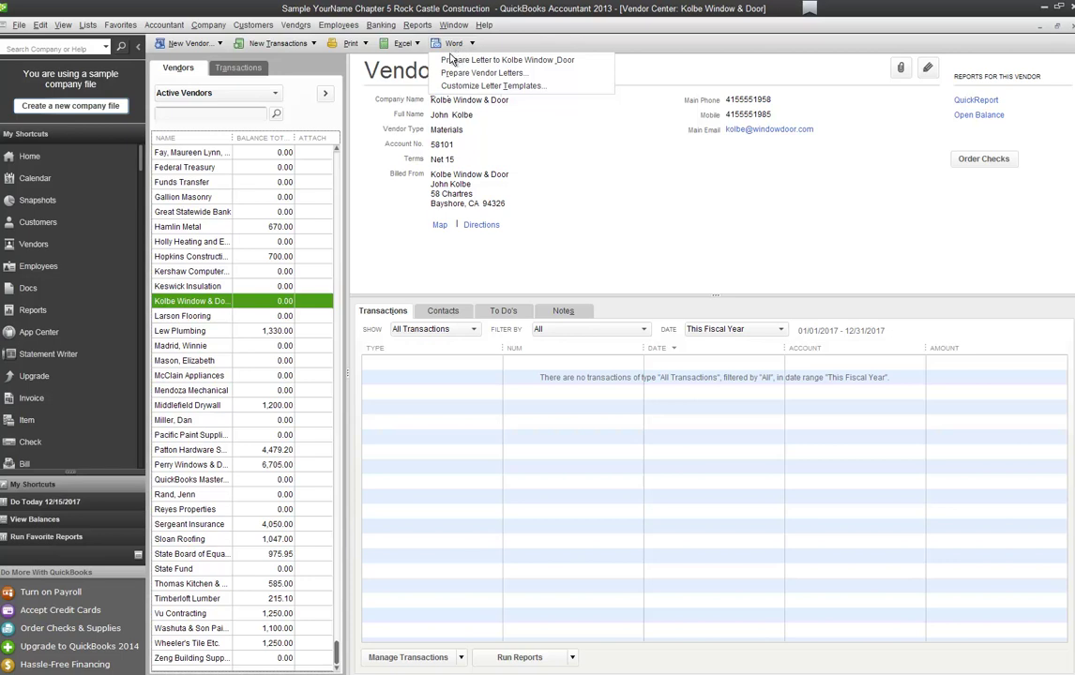
{"action": "left_click", "coordinate": [401, 43]}
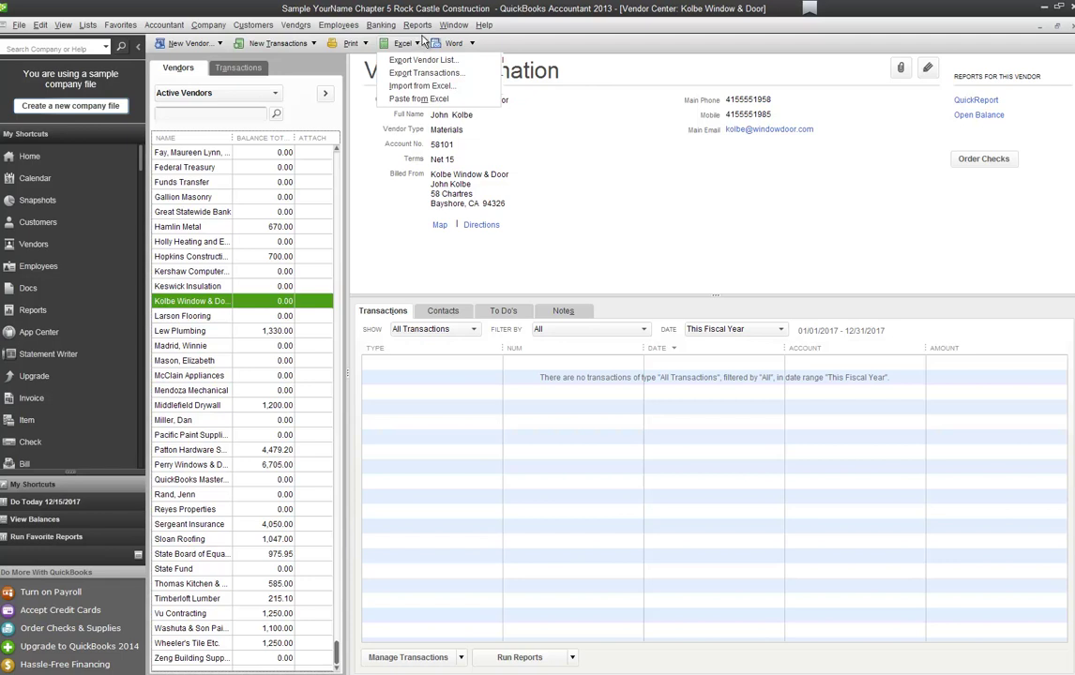
{"action": "left_click", "coordinate": [420, 46]}
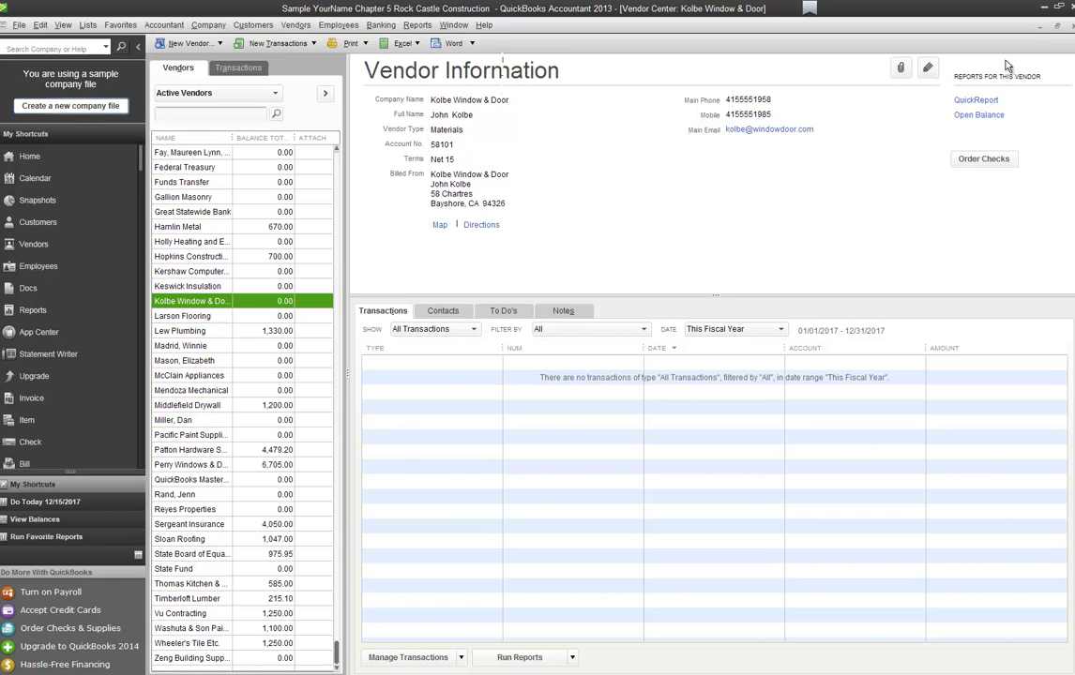
{"action": "left_click", "coordinate": [1057, 25]}
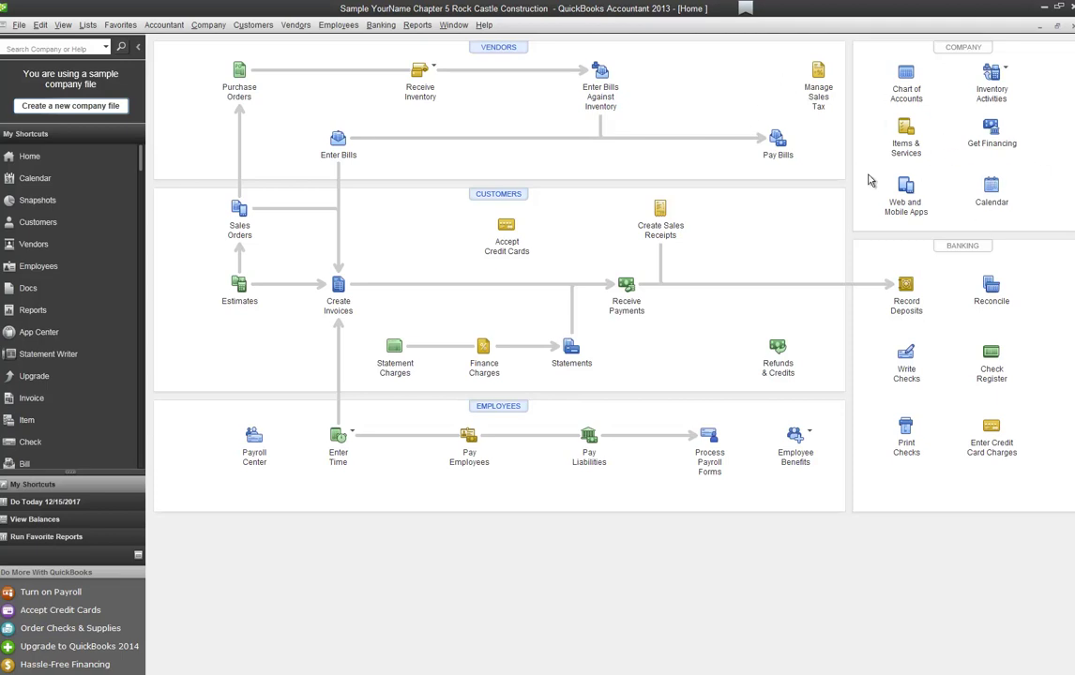
Step: Open the Item List and choose New from the Item menu
{"action": "left_click", "coordinate": [905, 140]}
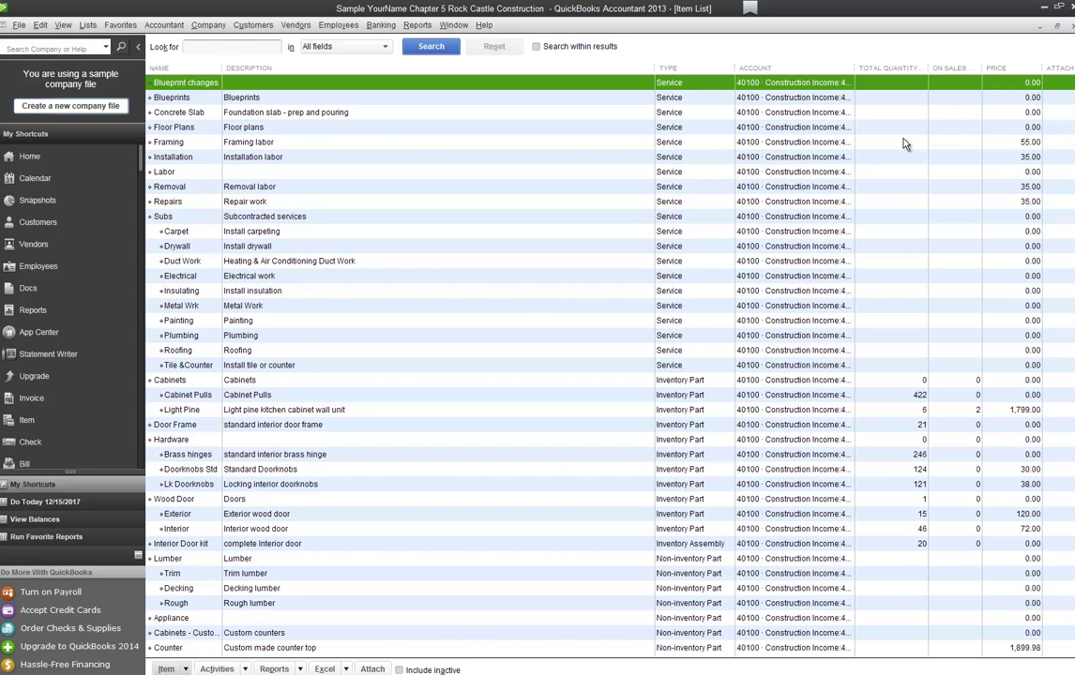
{"action": "right_click", "coordinate": [366, 265]}
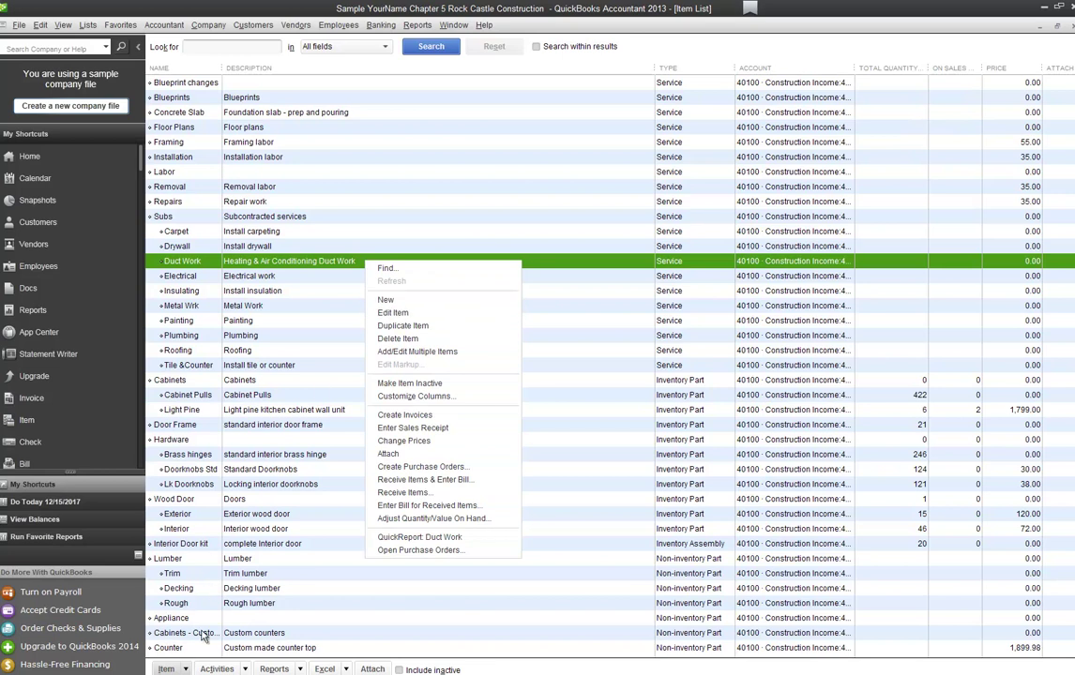
{"action": "left_click", "coordinate": [186, 669]}
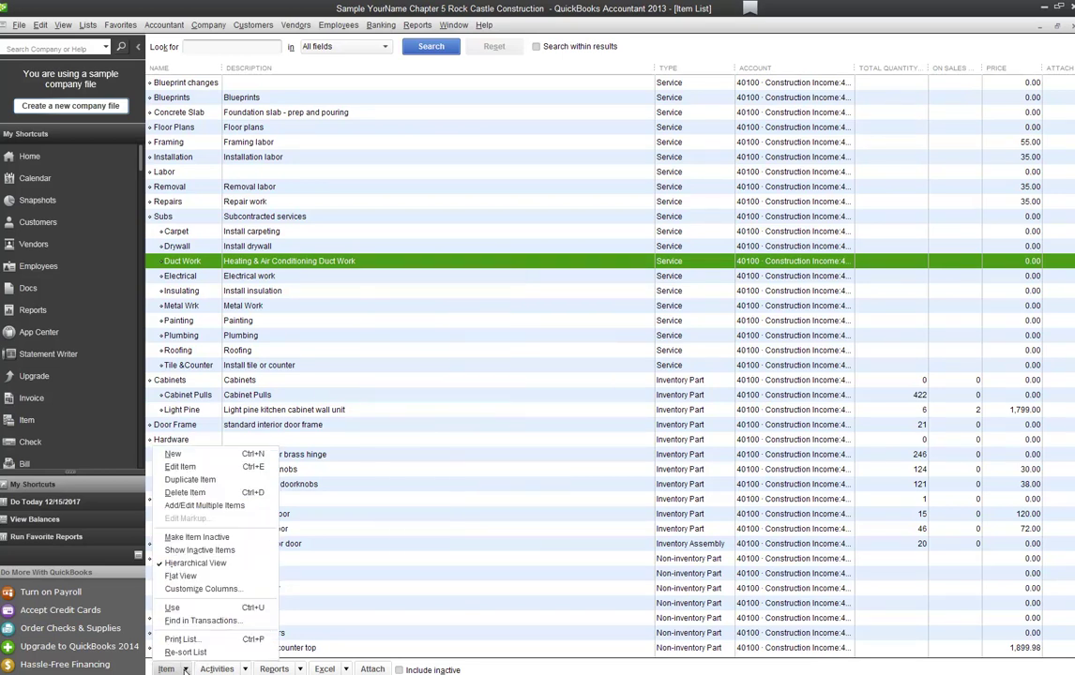
{"action": "left_click", "coordinate": [216, 457]}
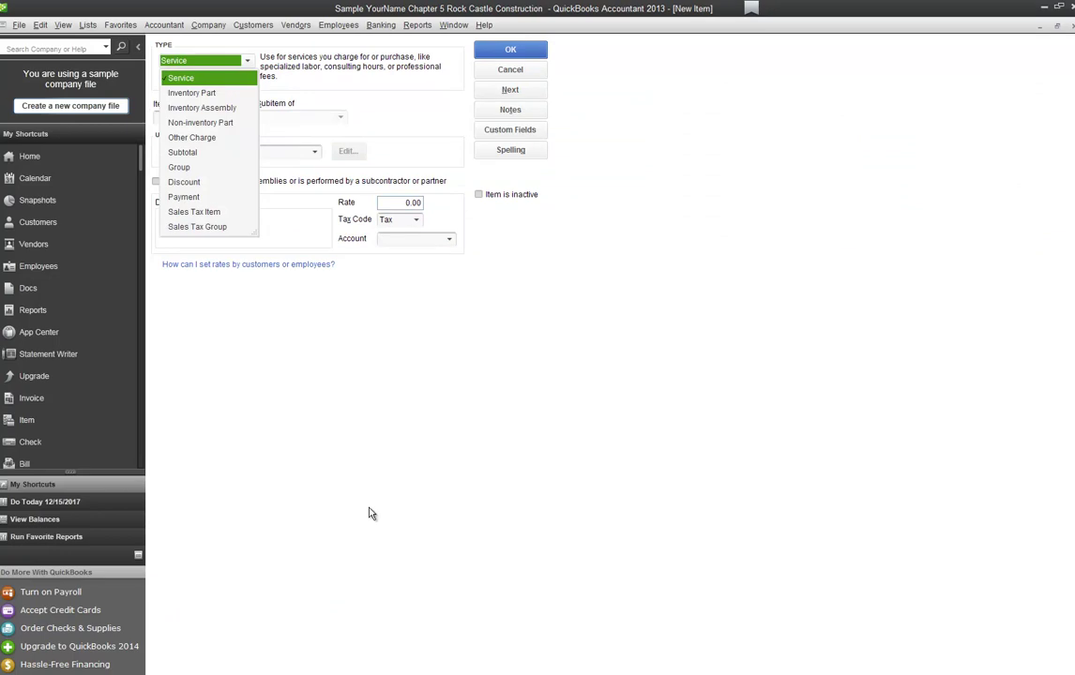
Step: Create Inventory Part Bifold Doors as a subitem of Wood Door with part number BD42
{"action": "left_click", "coordinate": [181, 78]}
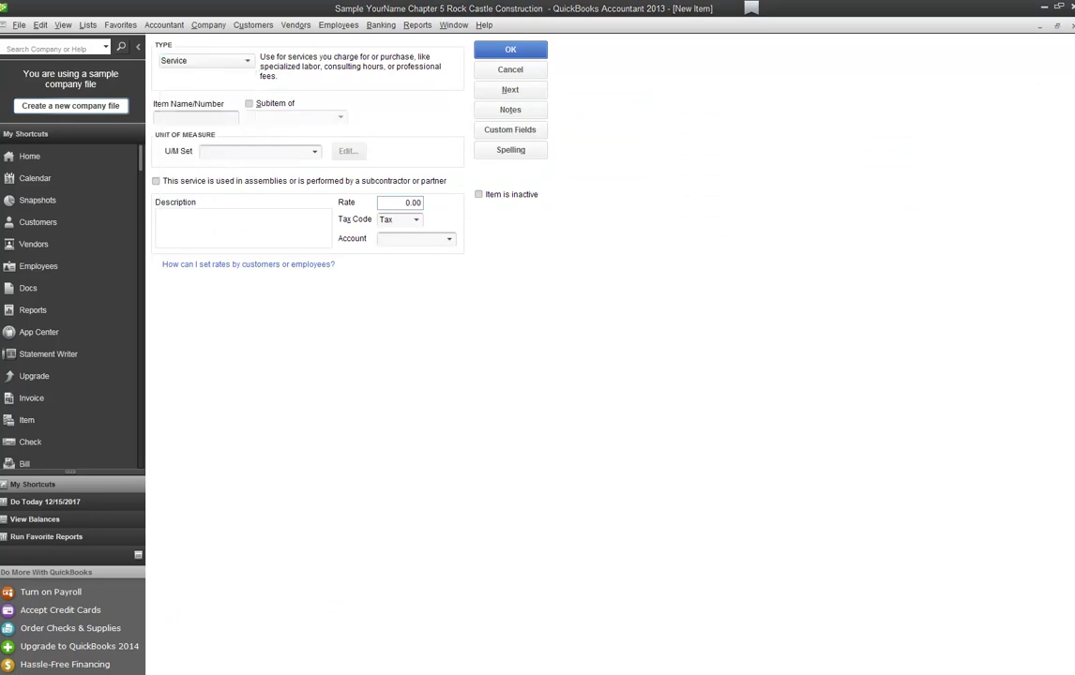
{"action": "left_click", "coordinate": [225, 60]}
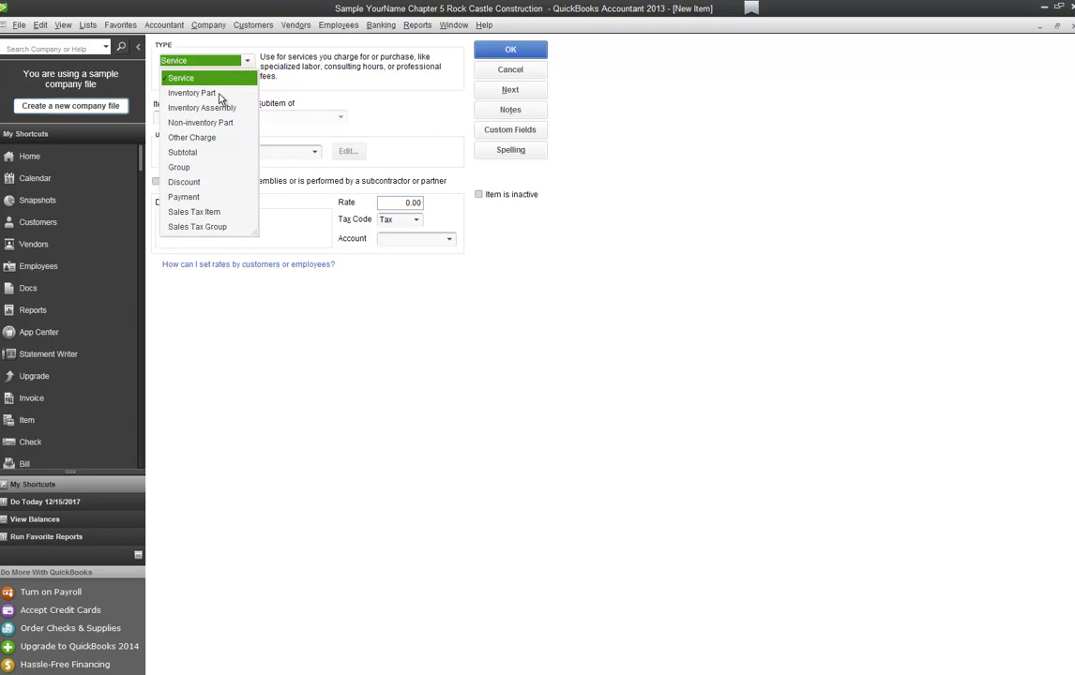
{"action": "left_click", "coordinate": [193, 93]}
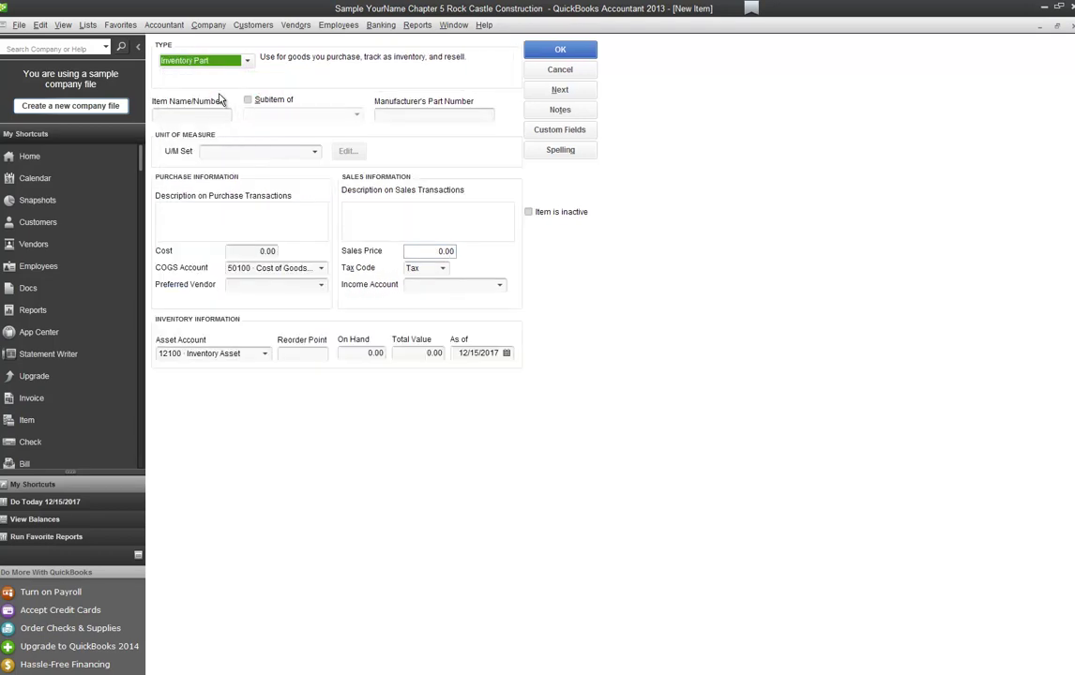
{"action": "left_click", "coordinate": [199, 112]}
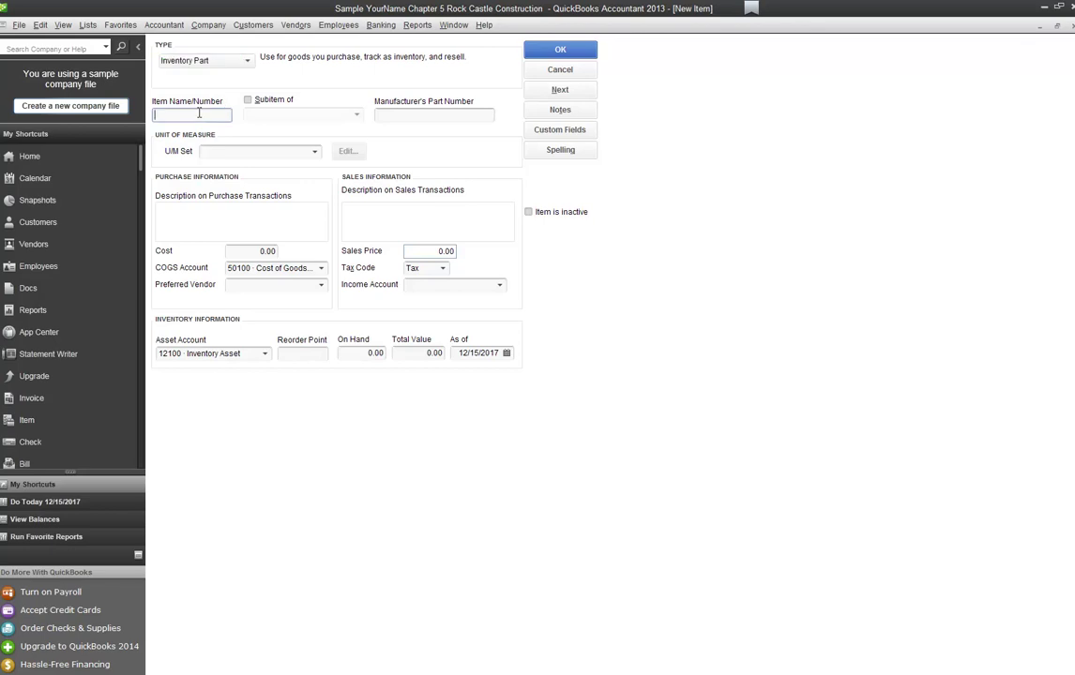
{"action": "type", "text": "Blfold Doors"}
{"action": "key", "text": "Tab"}
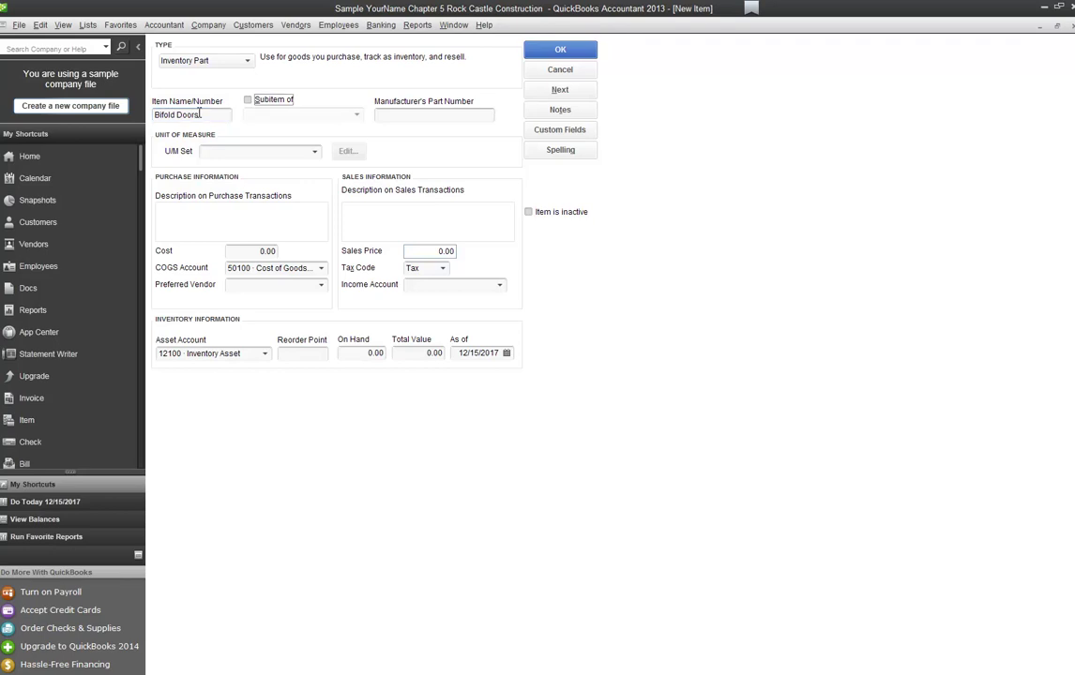
{"action": "key", "text": "Tab"}
{"action": "key", "text": "shift+Tab"}
{"action": "key", "text": "space"}
{"action": "key", "text": "Tab"}
{"action": "type", "text": "Wo"}
{"action": "key", "text": "Tab"}
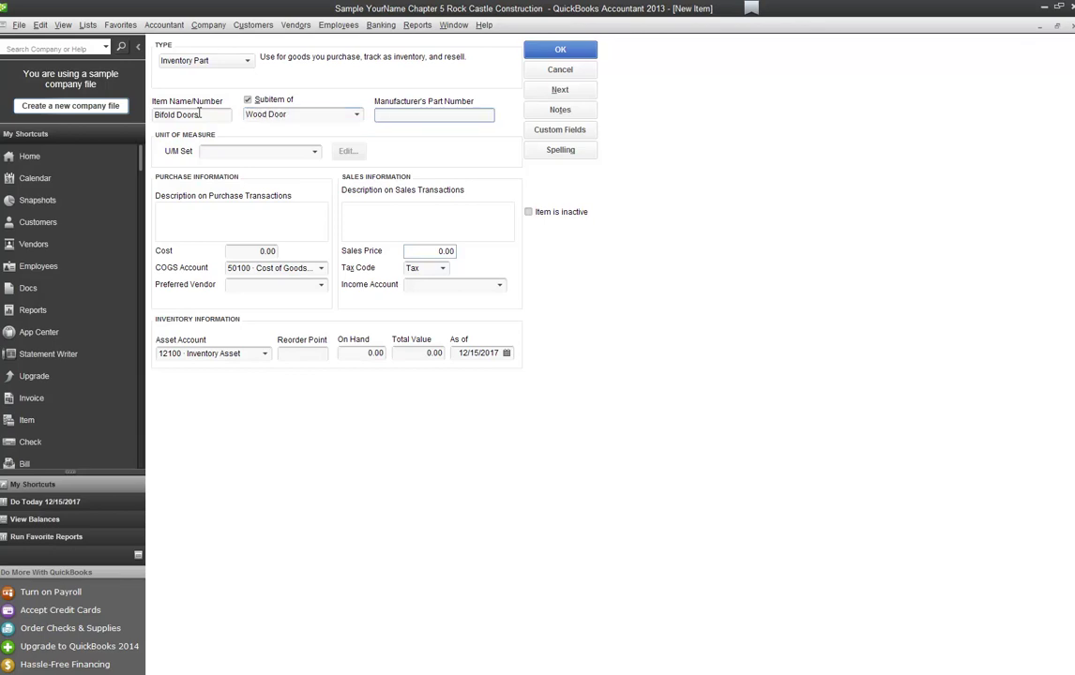
{"action": "type", "text": "BD42"}
{"action": "key", "text": "Tab"}
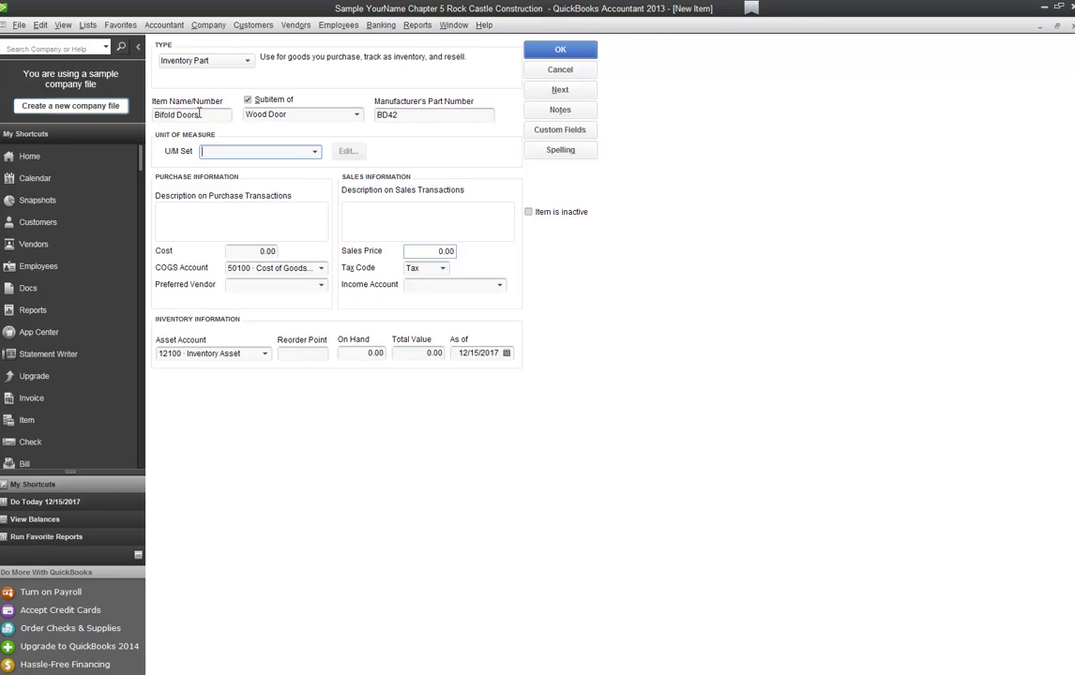
Step: Enter description 'Bifold interior door', cost 45.00, vendor Kolbe Window & Door, sales price 70.00
{"action": "left_click", "coordinate": [197, 213]}
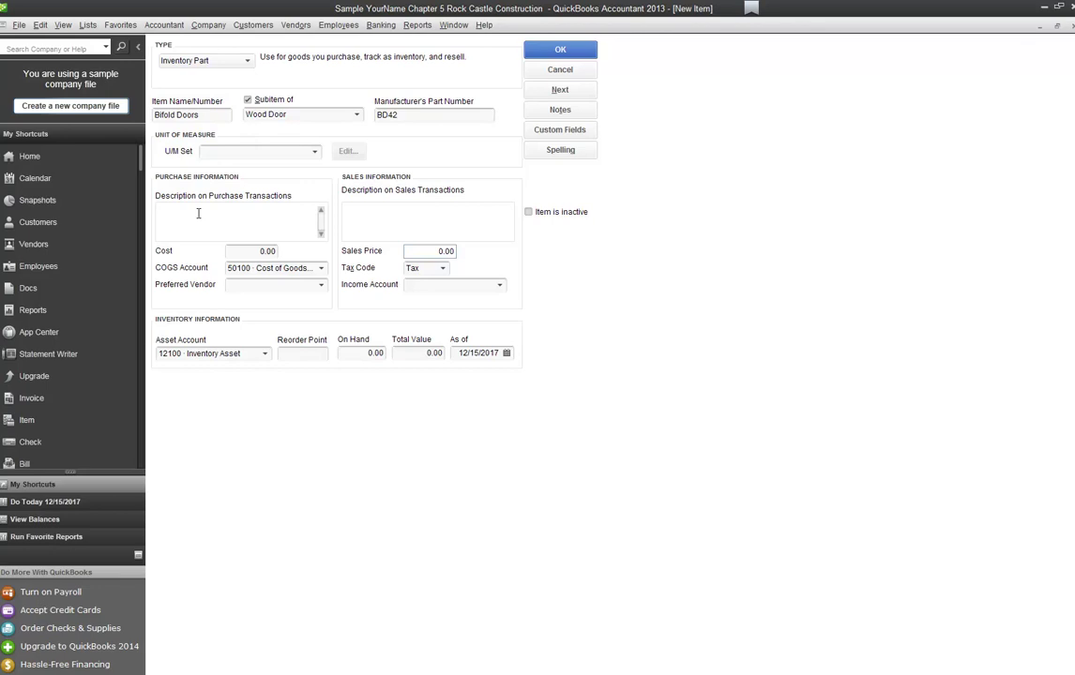
{"action": "type", "text": "Bifold interior door"}
{"action": "key", "text": "Tab"}
{"action": "key", "text": "shift+Tab"}
{"action": "key", "text": "Tab"}
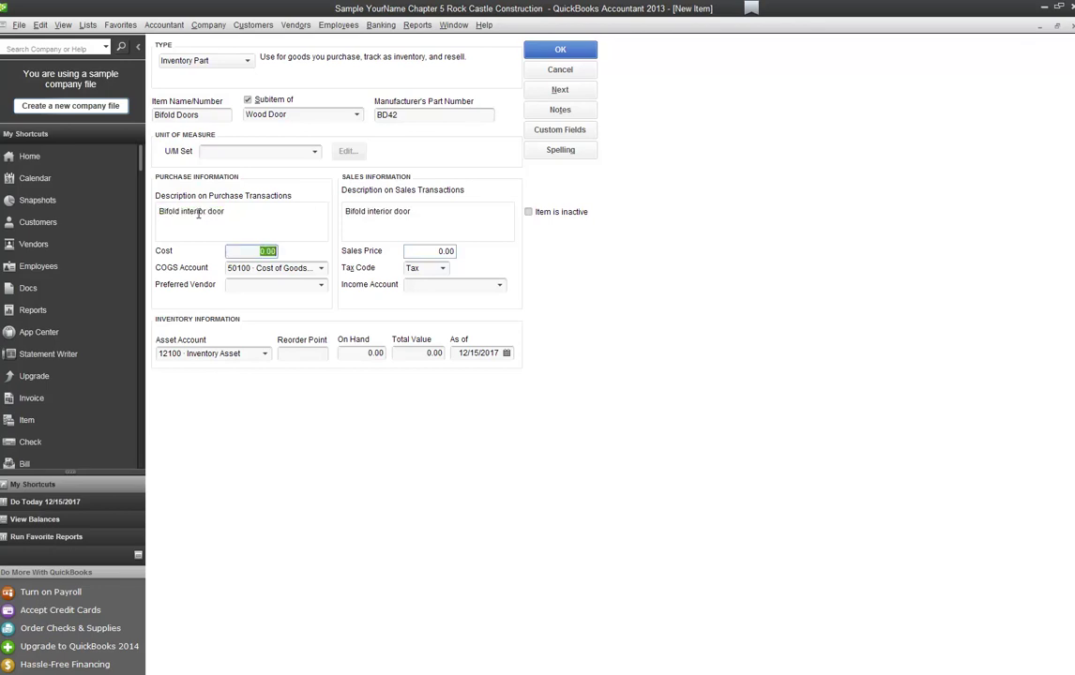
{"action": "type", "text": "45"}
{"action": "key", "text": "Tab"}
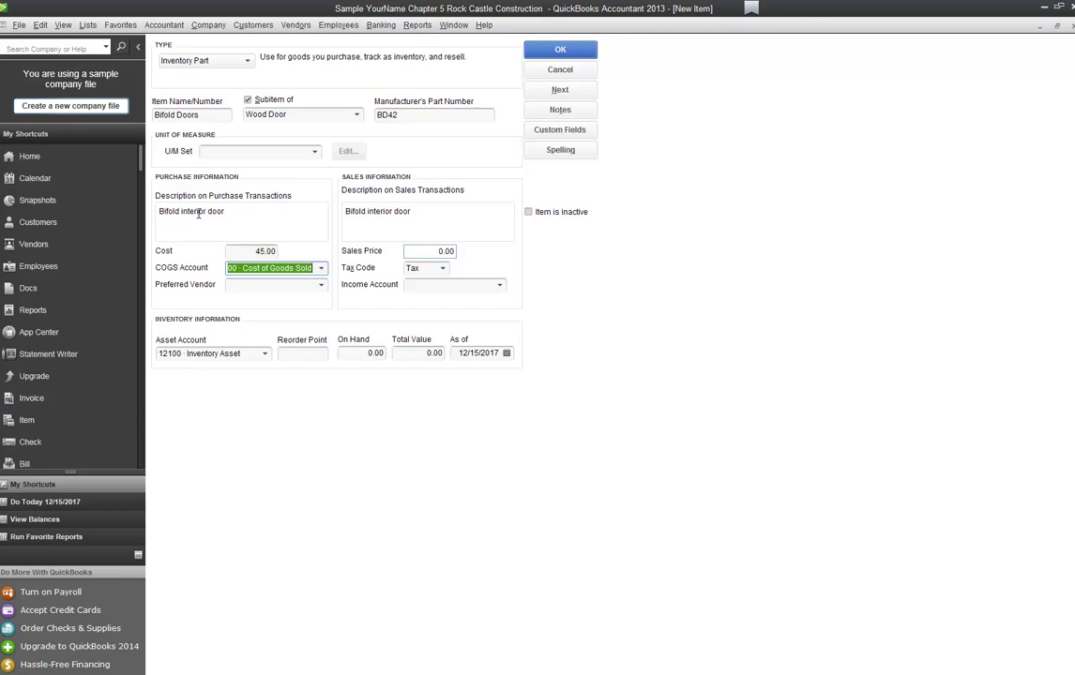
{"action": "key", "text": "Tab"}
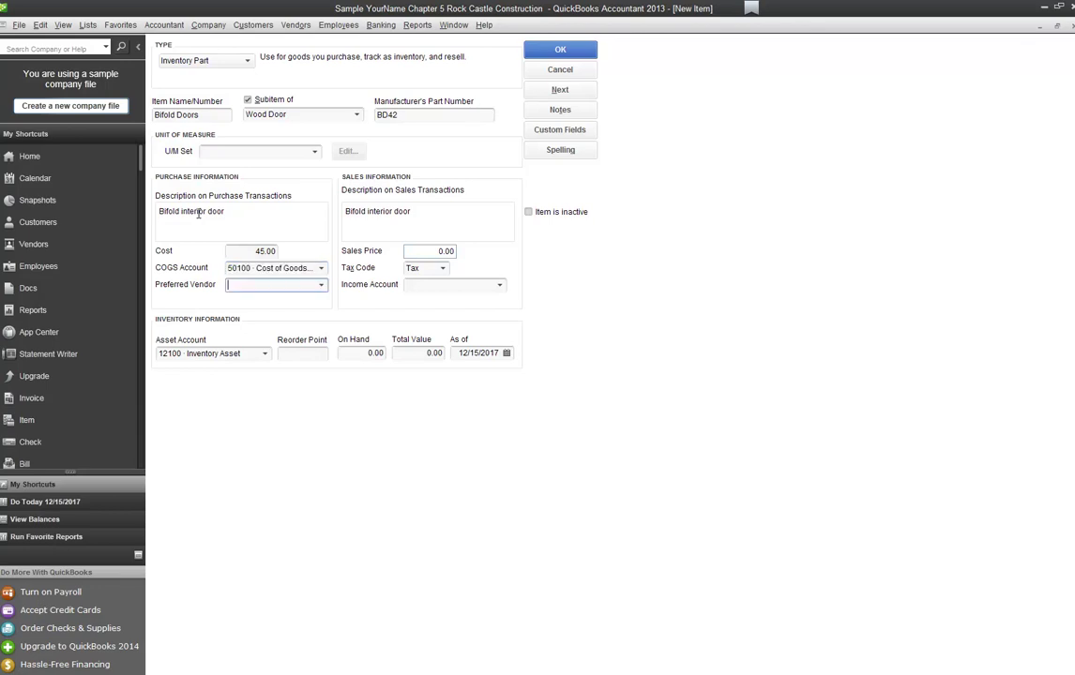
{"action": "type", "text": "Kolbe Window & Door"}
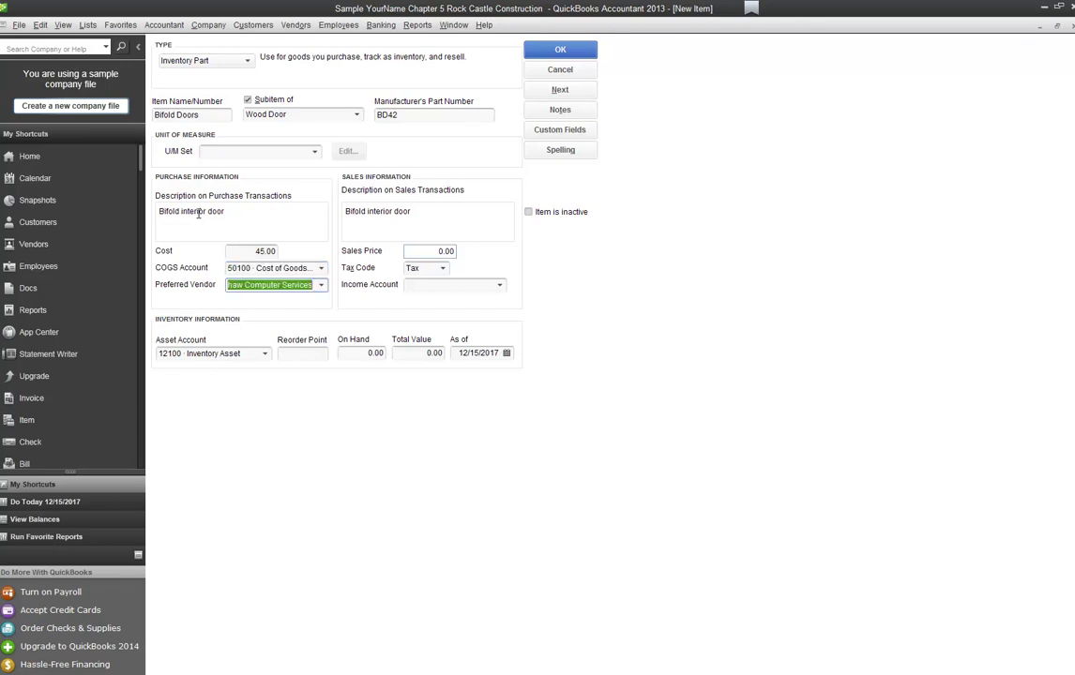
{"action": "key", "text": "Tab"}
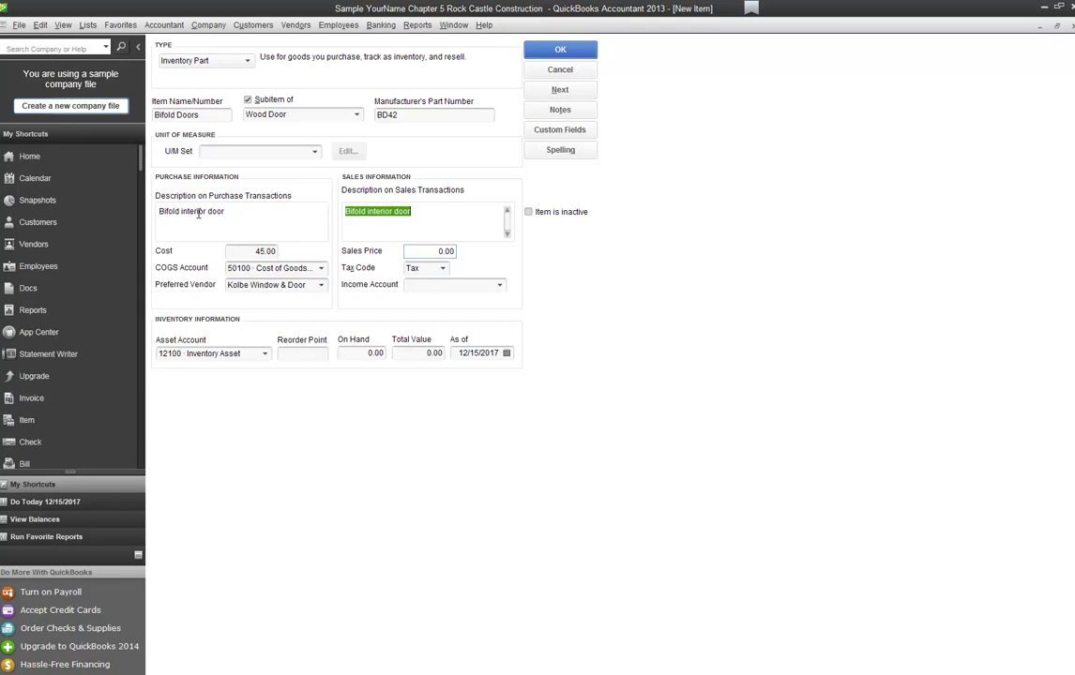
{"action": "key", "text": "Tab"}
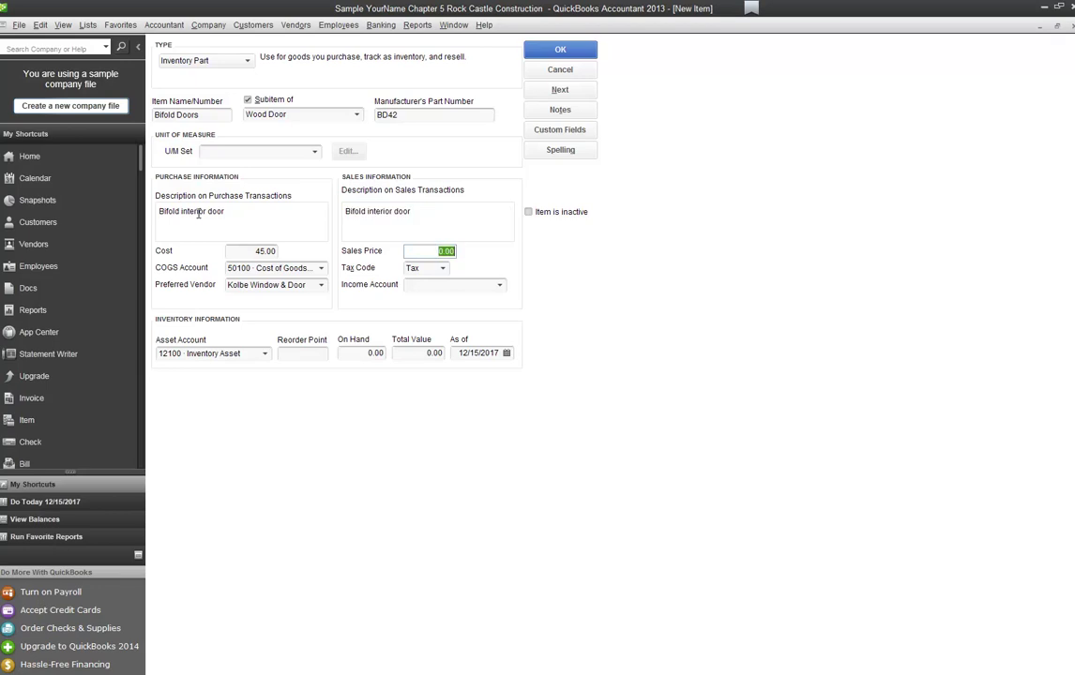
{"action": "type", "text": "70"}
{"action": "key", "text": "Tab"}
{"action": "key", "text": "Tab"}
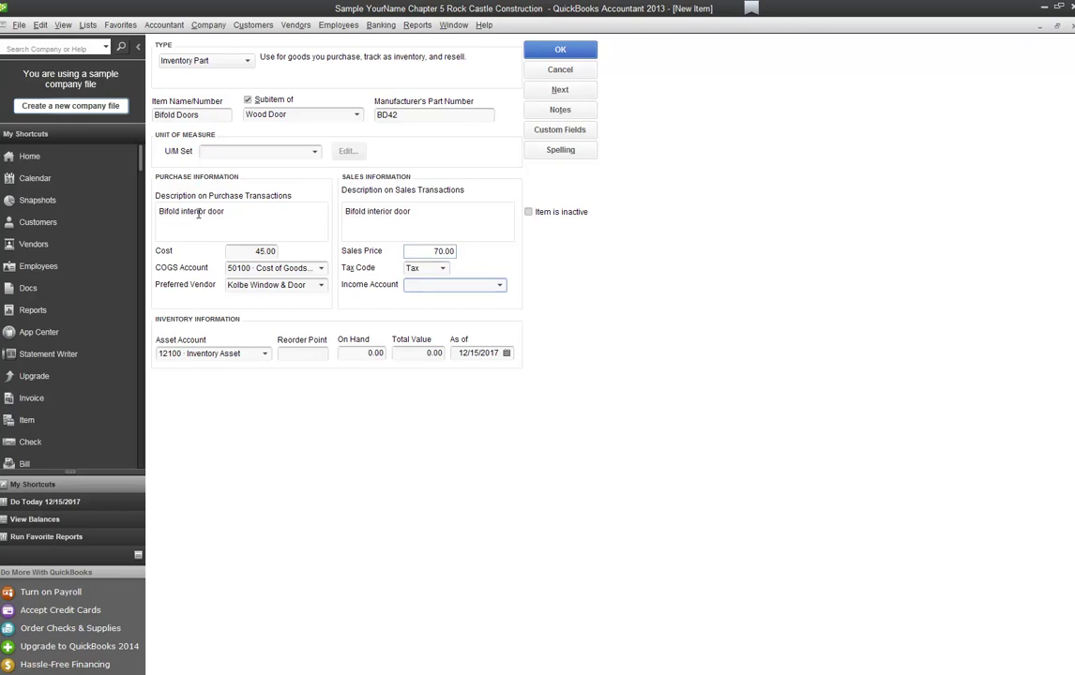
Step: Set income account 4014, reorder point 2, on-hand 0, and save, ignoring the spelling flag
{"action": "type", "text": "4014"}
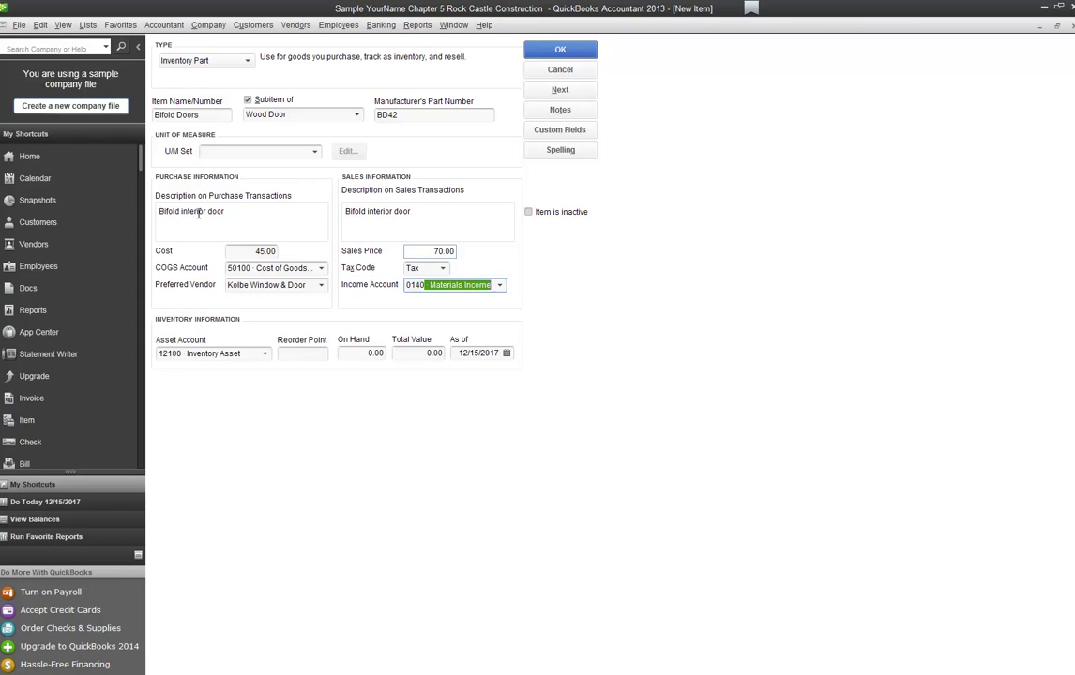
{"action": "key", "text": "Tab"}
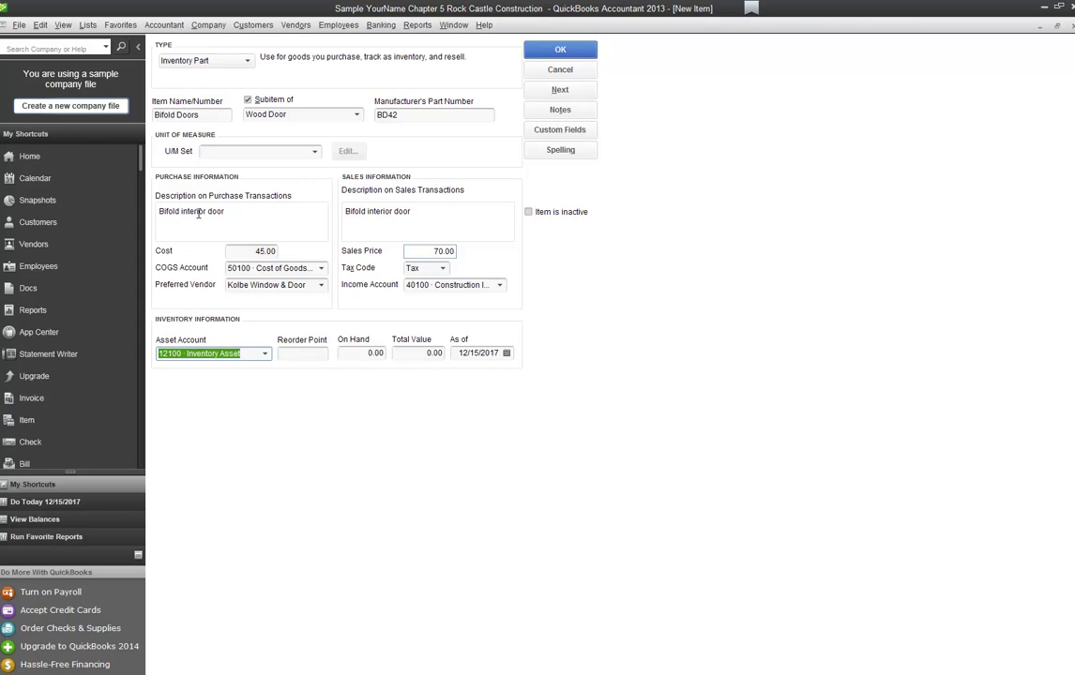
{"action": "key", "text": "Tab"}
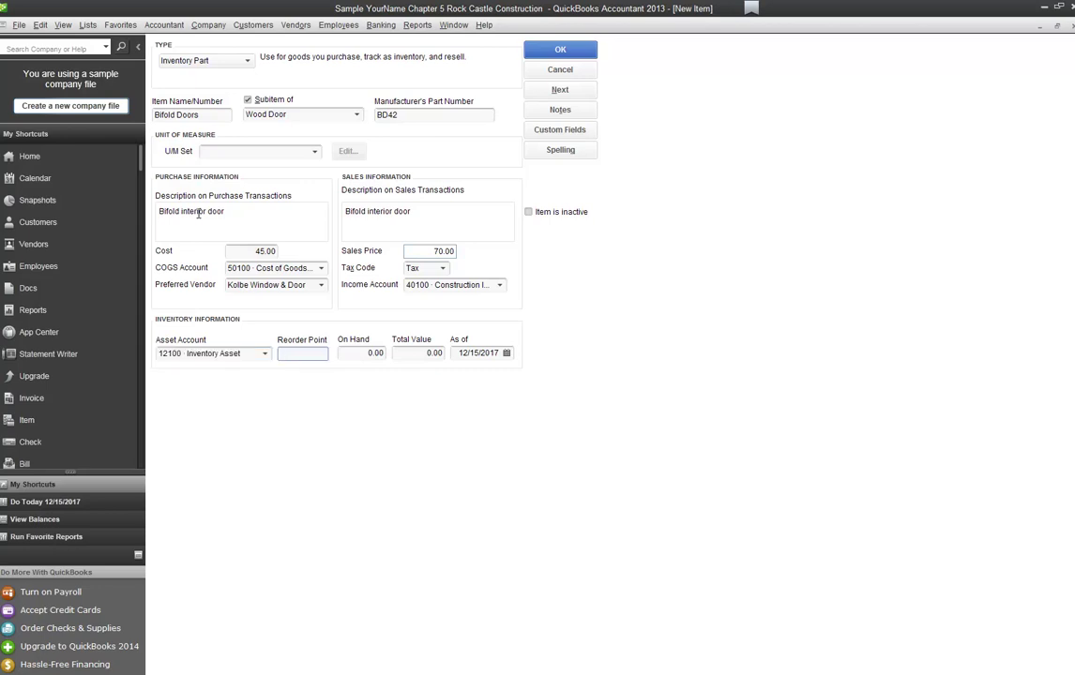
{"action": "type", "text": "2"}
{"action": "key", "text": "Tab"}
{"action": "type", "text": "0"}
{"action": "key", "text": "Tab"}
{"action": "key", "text": "Tab"}
{"action": "left_click", "coordinate": [582, 92]}
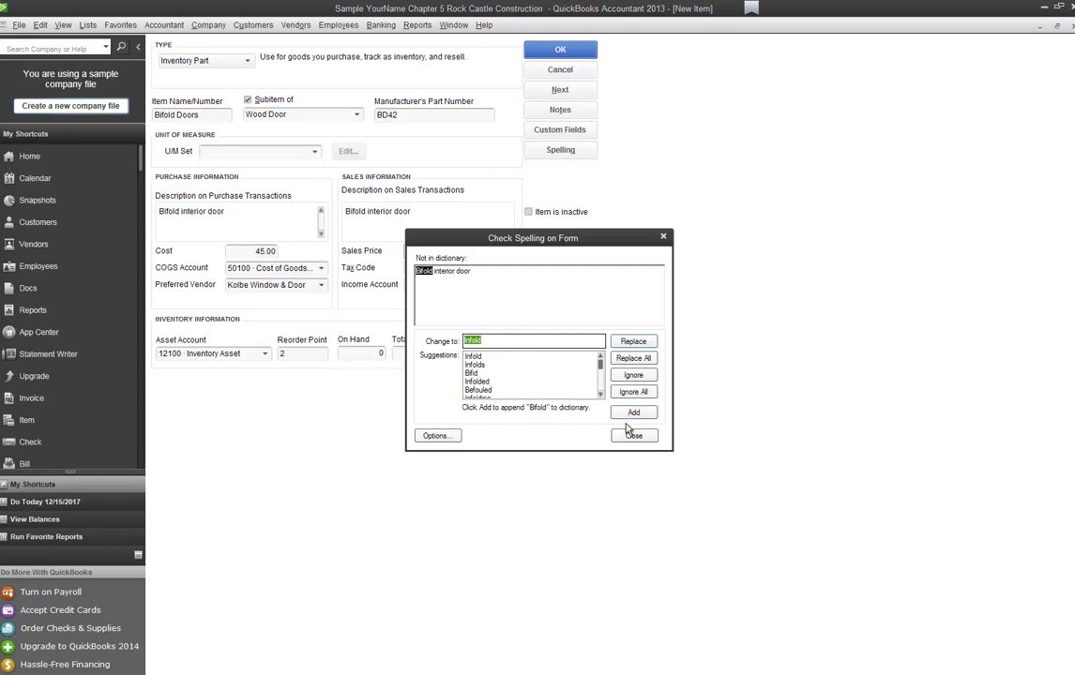
{"action": "left_click", "coordinate": [633, 392]}
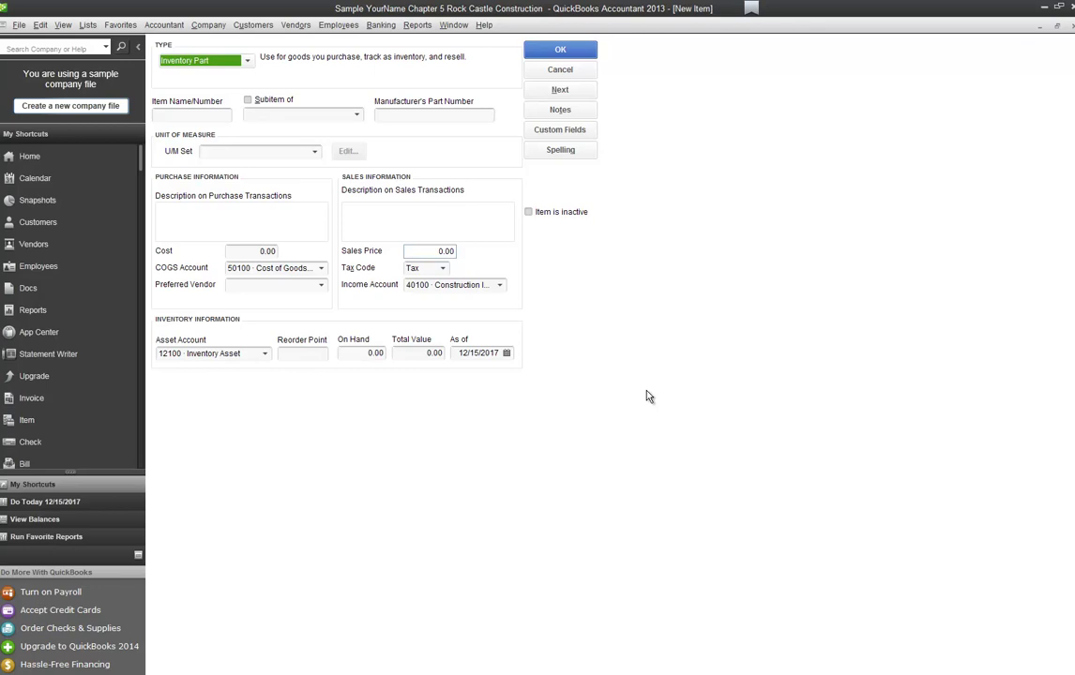
Step: Enter Bifold Knobs as a subitem of Hardware with part number BK36
{"action": "key", "text": "Tab"}
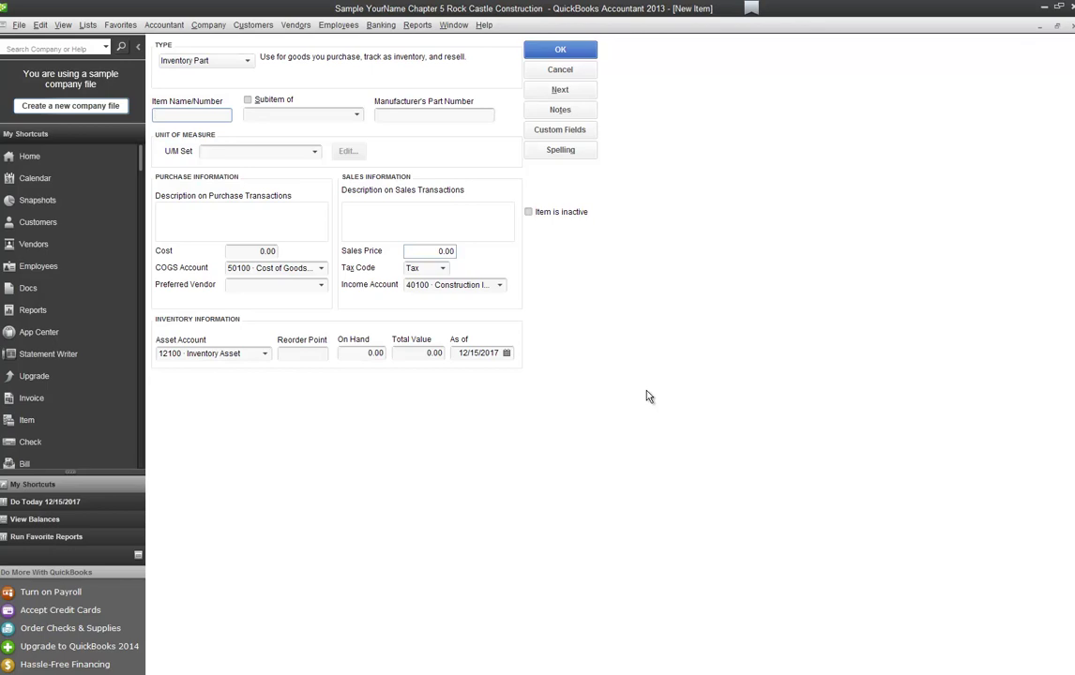
{"action": "type", "text": "Bifold Knobs"}
{"action": "key", "text": "Tab"}
{"action": "key", "text": "space"}
{"action": "key", "text": "Tab"}
{"action": "type", "text": "h"}
{"action": "key", "text": "Tab"}
{"action": "type", "text": "BK36"}
{"action": "key", "text": "Tab"}
Step: Add description 'Bifold door hard', cost 6.00, vendor Kolbe Window & Door, sales price 10.00
{"action": "type", "text": "Bifold door hard"}
{"action": "key", "text": "Tab"}
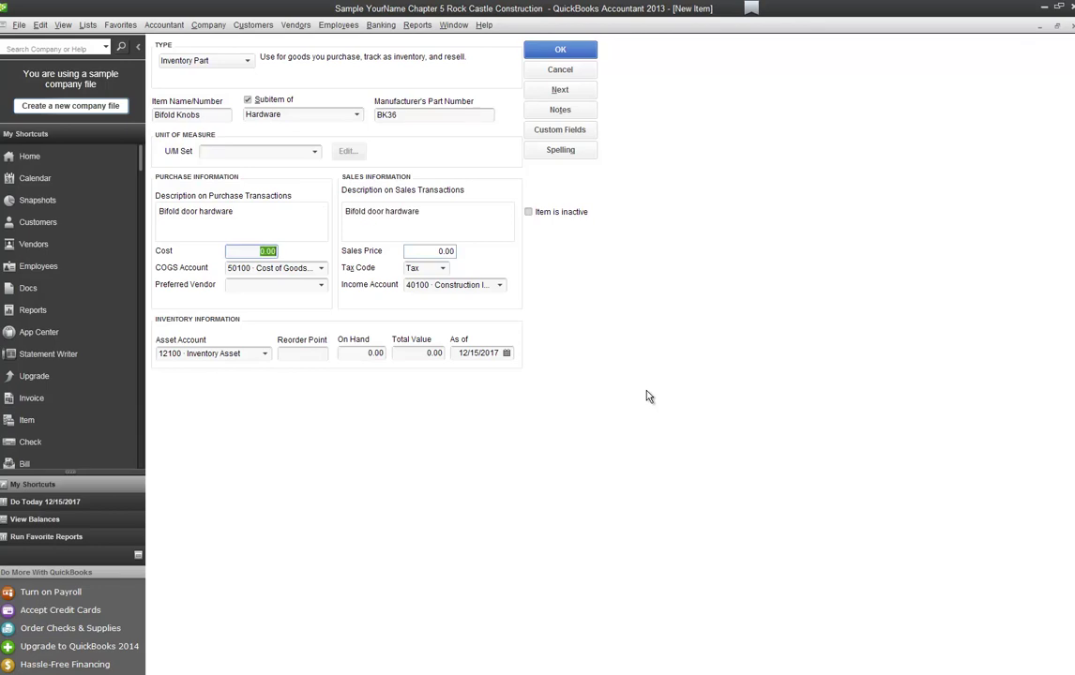
{"action": "type", "text": "6"}
{"action": "key", "text": "Tab"}
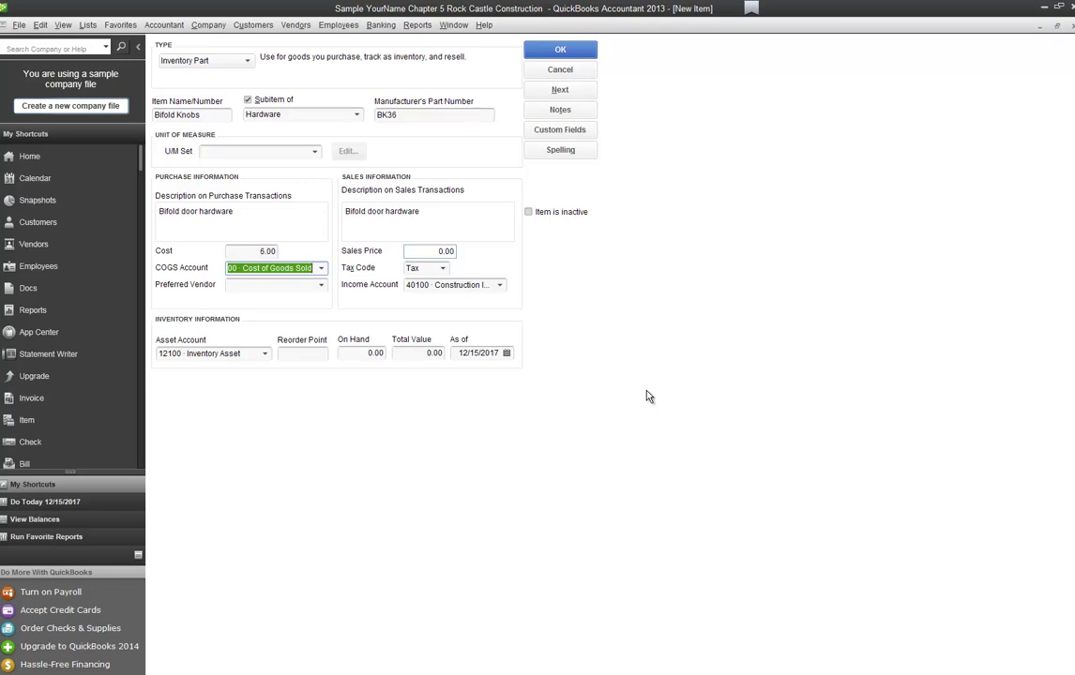
{"action": "key", "text": "Tab"}
{"action": "type", "text": "Ko"}
{"action": "key", "text": "Tab"}
{"action": "key", "text": "Tab"}
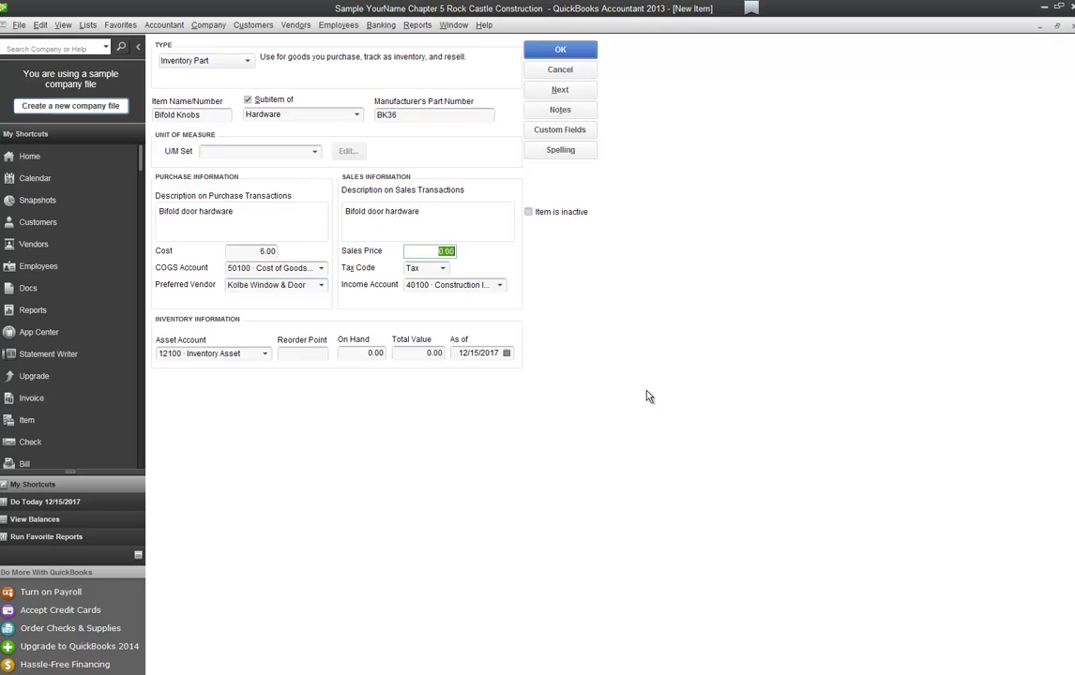
{"action": "type", "text": "10"}
{"action": "key", "text": "Tab"}
{"action": "key", "text": "Tab"}
Step: Set income account 40140 and reorder point 2, then save the item
{"action": "type", "text": "40140"}
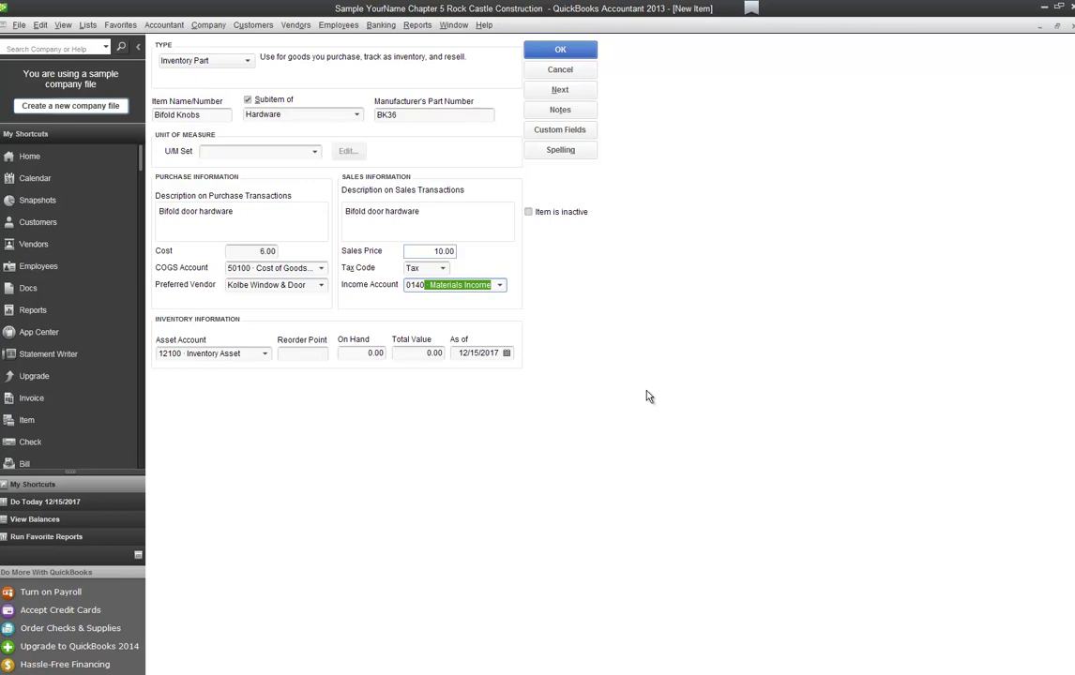
{"action": "key", "text": "Tab"}
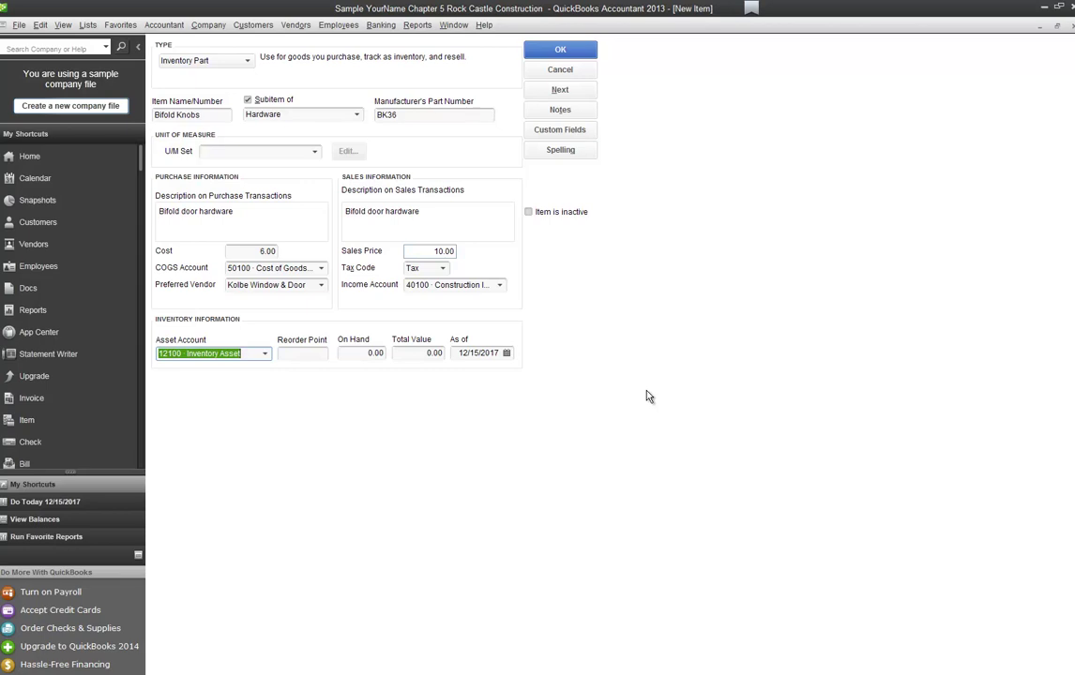
{"action": "key", "text": "Tab"}
{"action": "type", "text": "2"}
{"action": "key", "text": "Tab"}
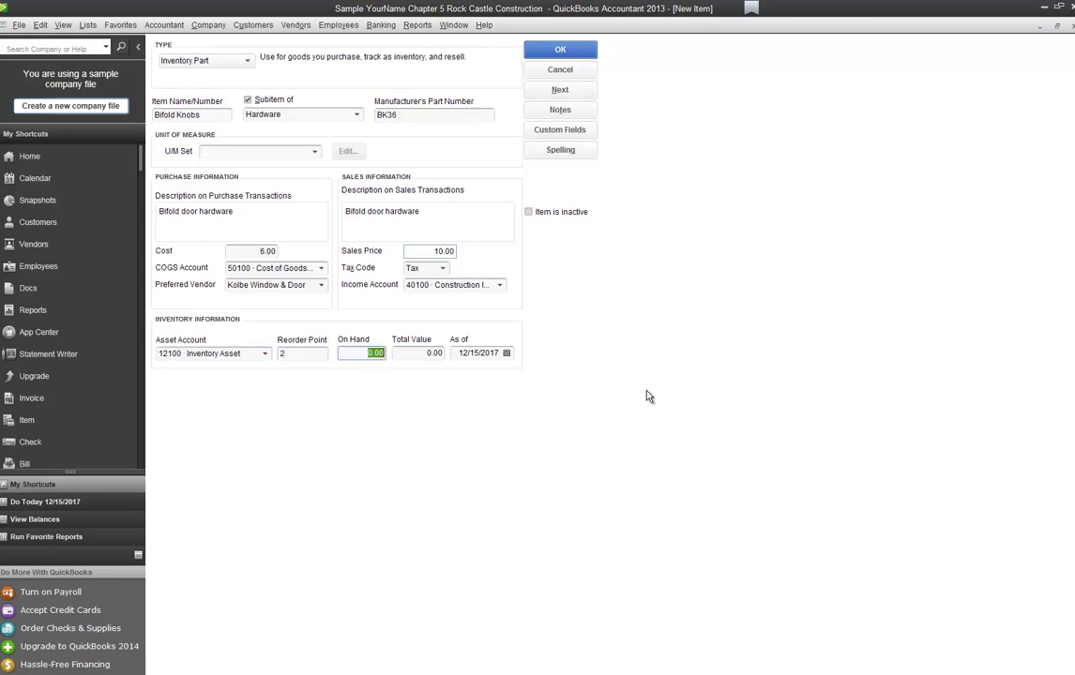
{"action": "key", "text": "Tab"}
{"action": "key", "text": "Tab"}
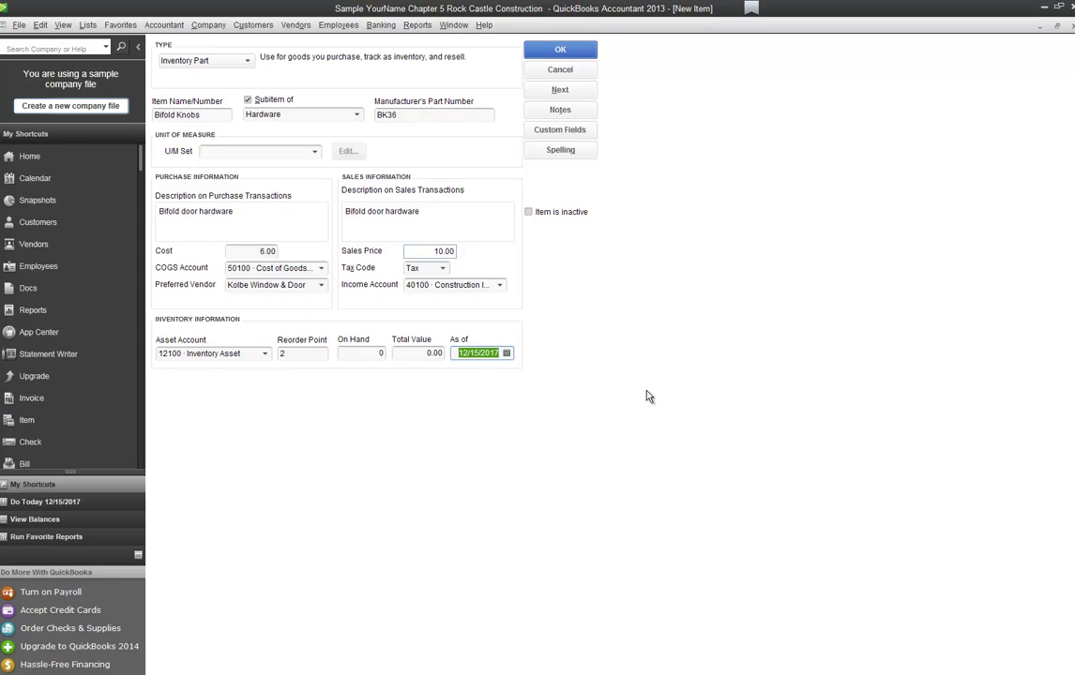
{"action": "left_click", "coordinate": [569, 55]}
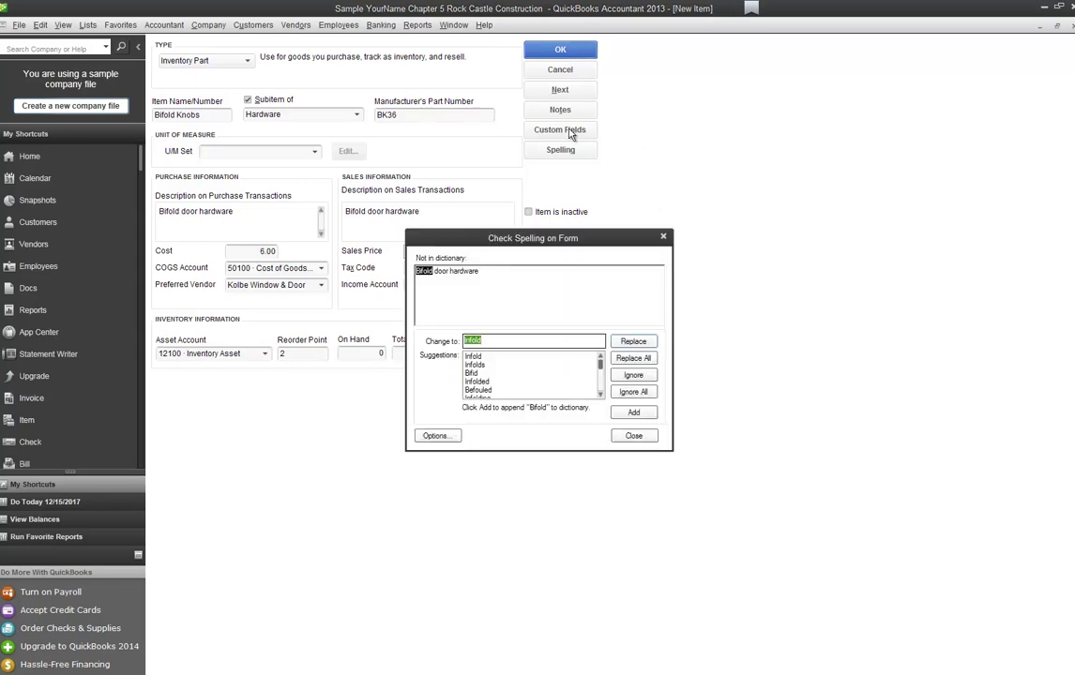
Step: Ignore the Bifold spelling flag so Bifold Knobs saves, then browse the Item List
{"action": "left_click", "coordinate": [648, 393]}
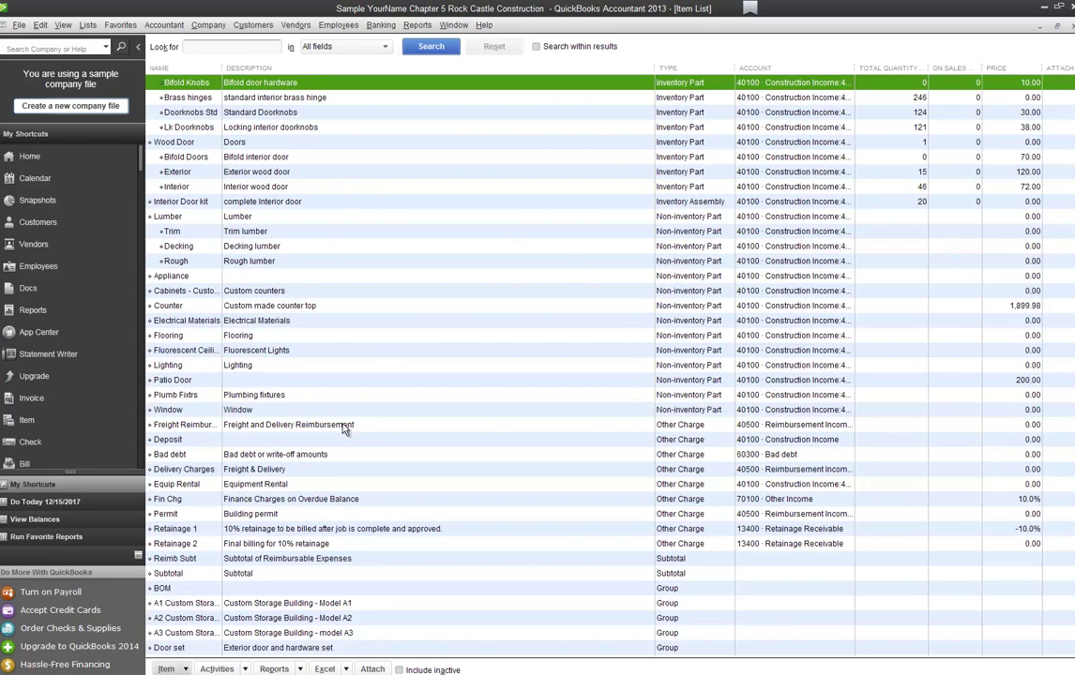
{"action": "scroll", "coordinate": [249, 252], "scroll_direction": "up", "scroll_amount": 1}
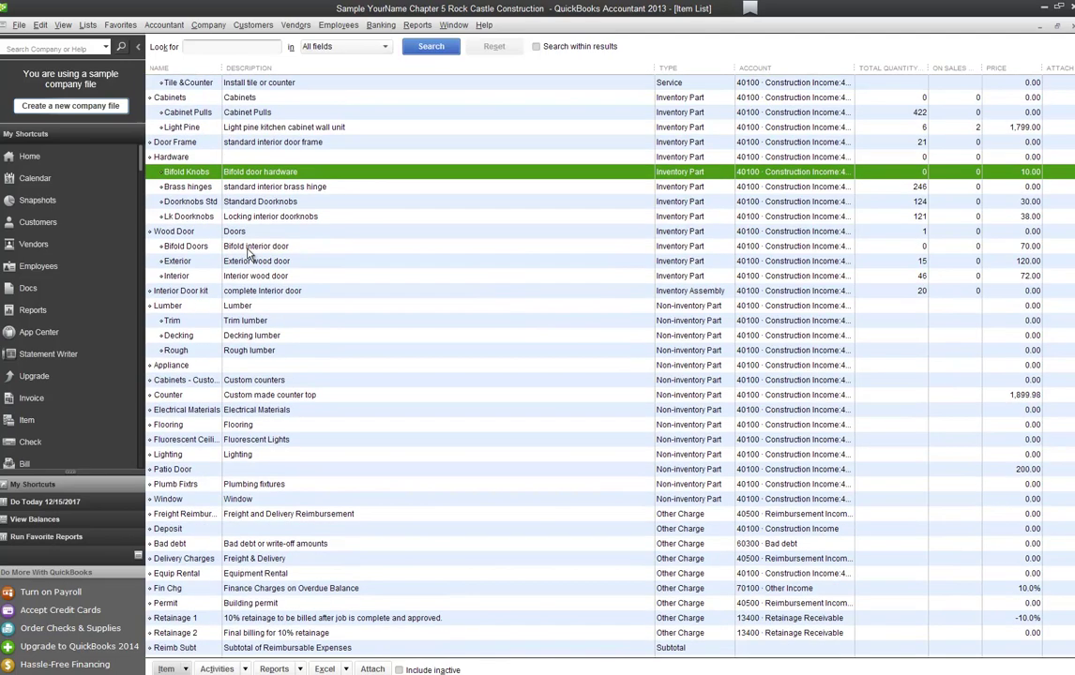
{"action": "scroll", "coordinate": [249, 252], "scroll_direction": "up", "scroll_amount": 2}
{"action": "scroll", "coordinate": [244, 249], "scroll_direction": "down", "scroll_amount": 1}
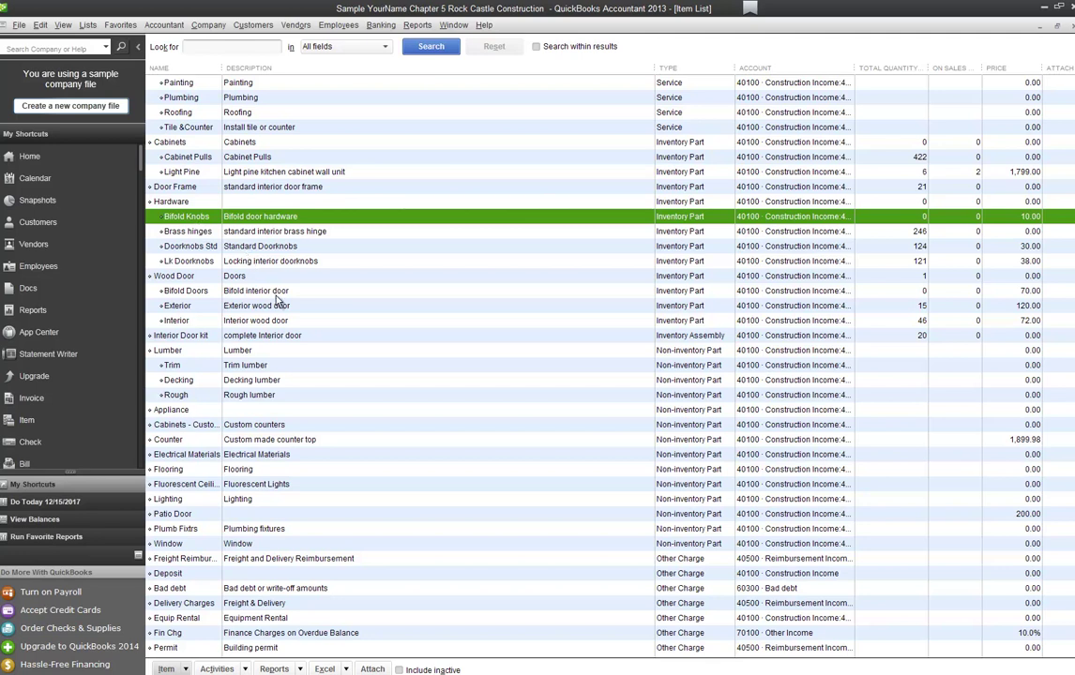
{"action": "scroll", "coordinate": [278, 300], "scroll_direction": "up", "scroll_amount": 4}
{"action": "scroll", "coordinate": [291, 403], "scroll_direction": "down", "scroll_amount": 8}
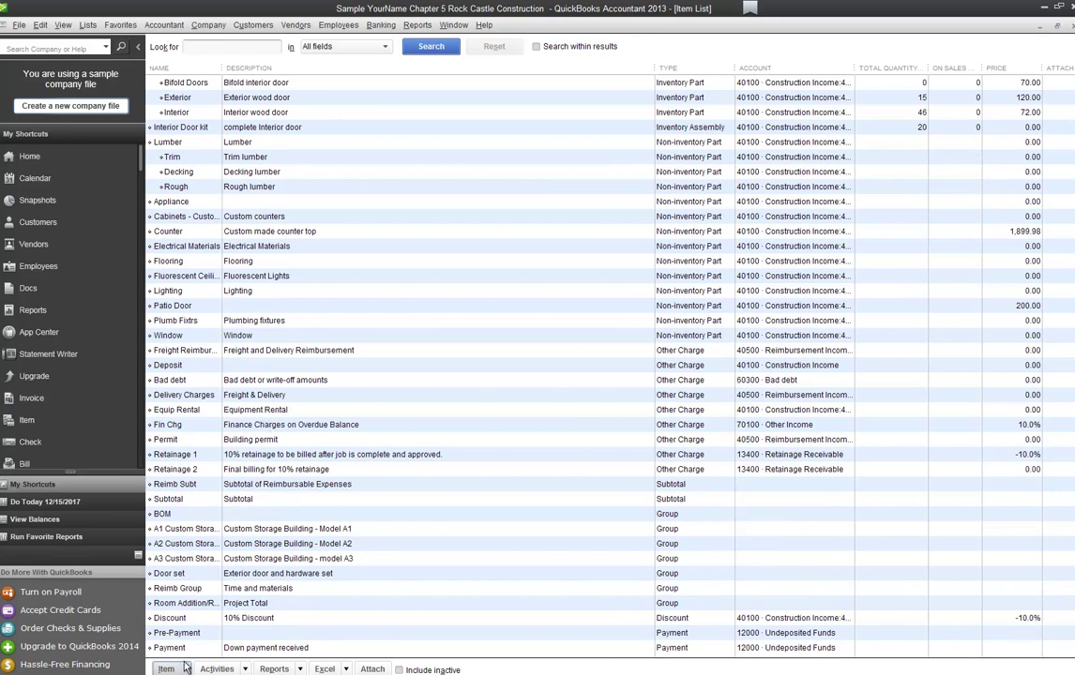
Step: Re-sort the Item List back to its original order and confirm
{"action": "right_click", "coordinate": [322, 281]}
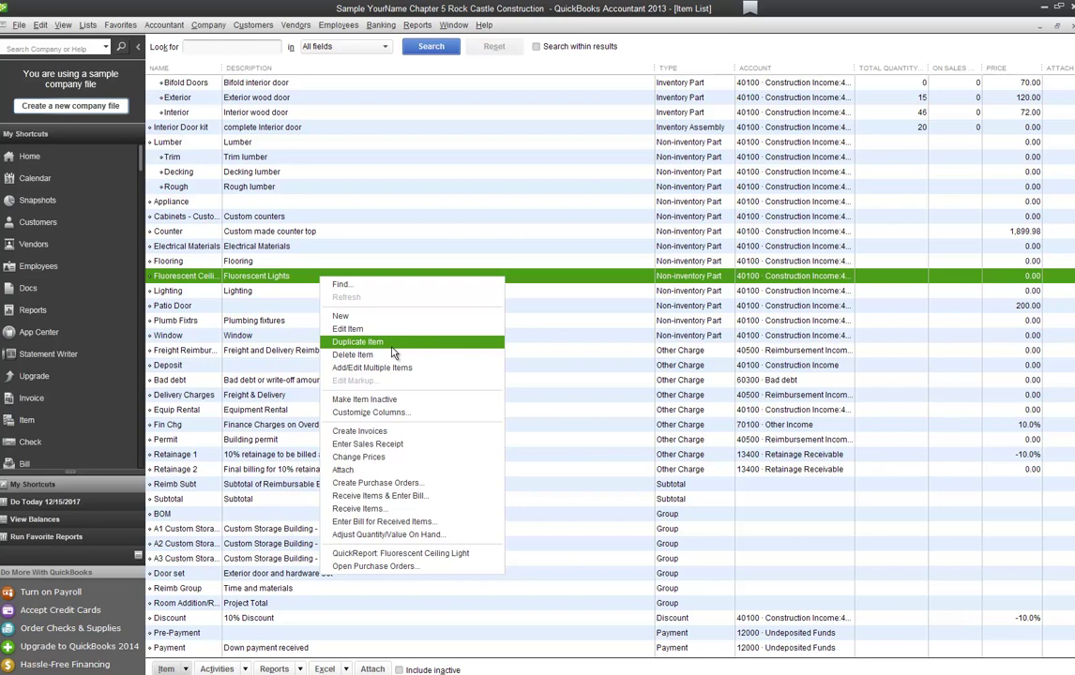
{"action": "left_click", "coordinate": [283, 425]}
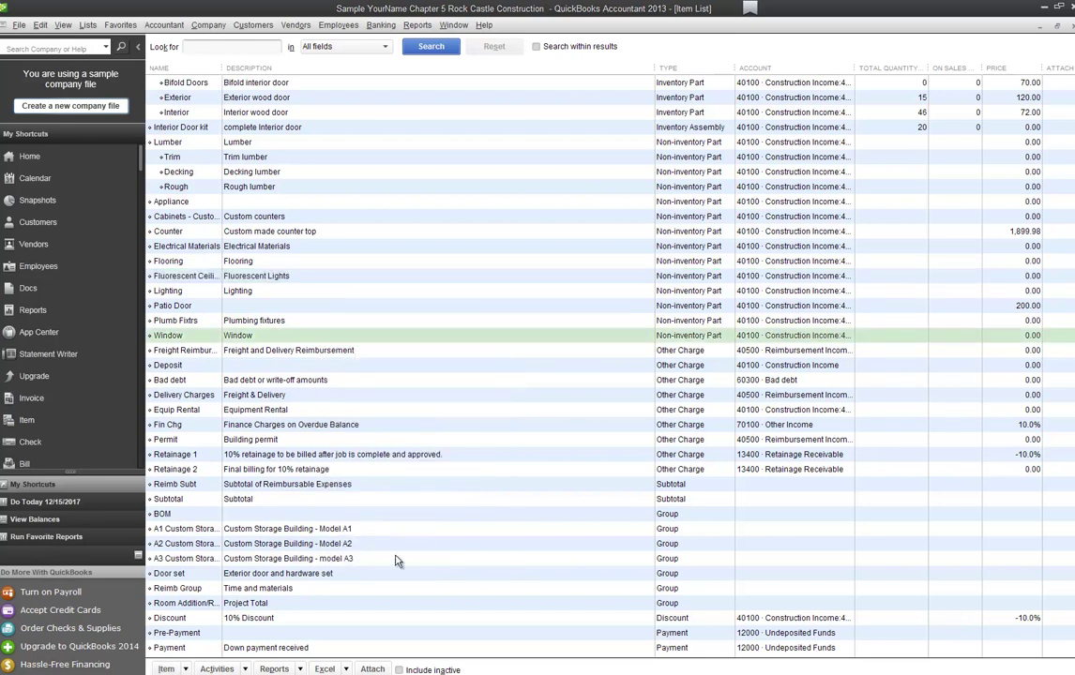
{"action": "left_click", "coordinate": [187, 670]}
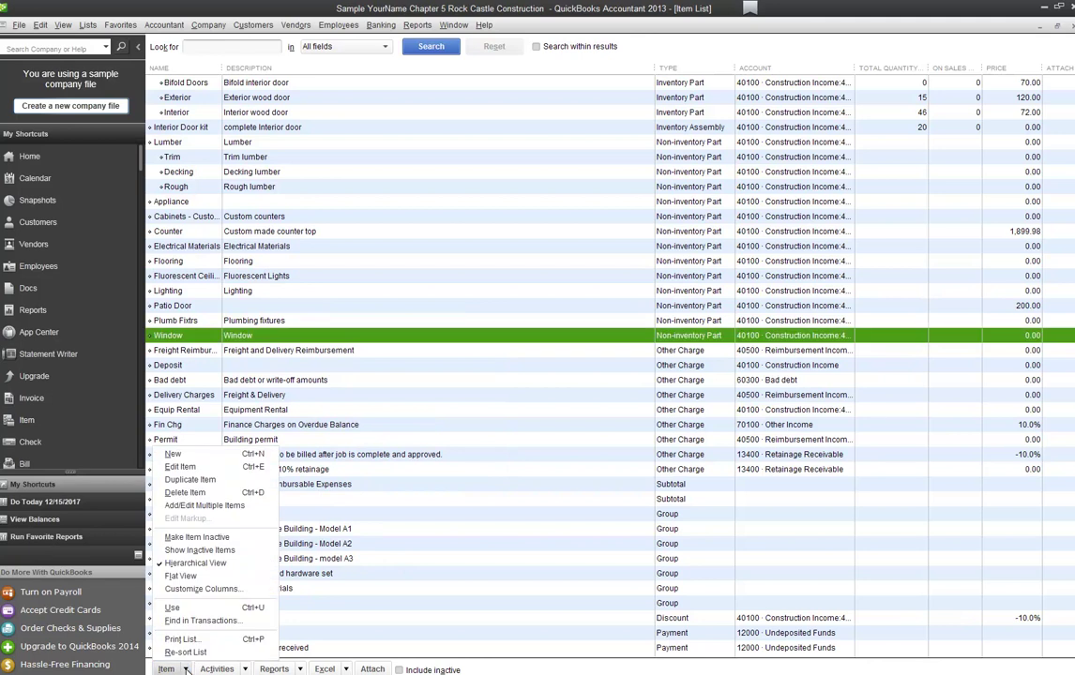
{"action": "left_click", "coordinate": [188, 652]}
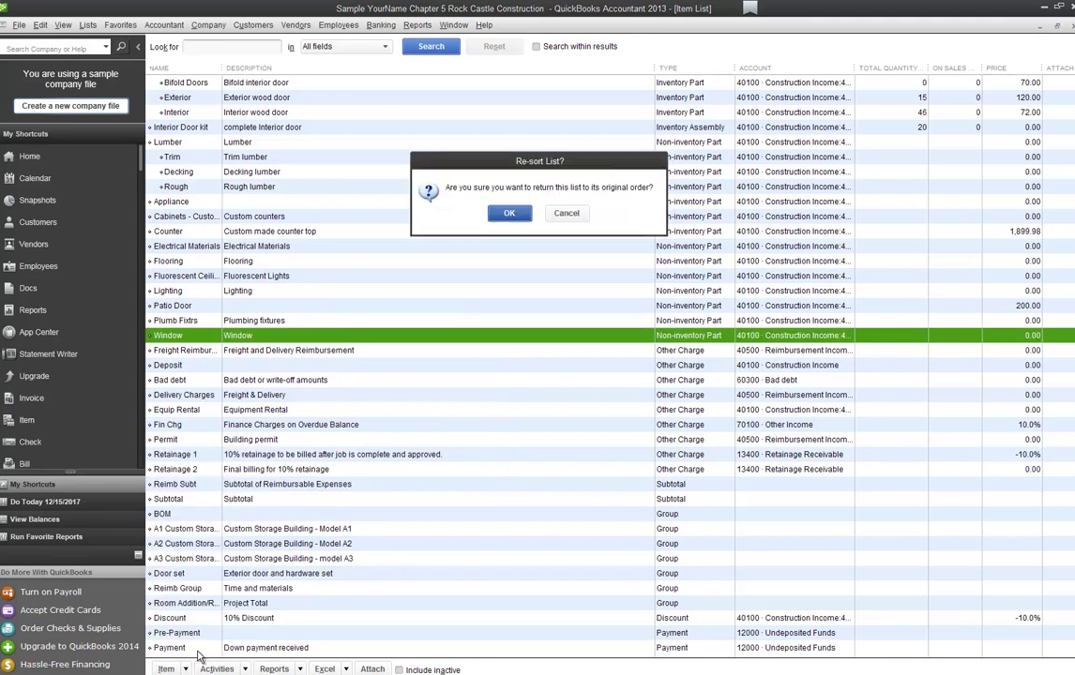
{"action": "left_click", "coordinate": [508, 214]}
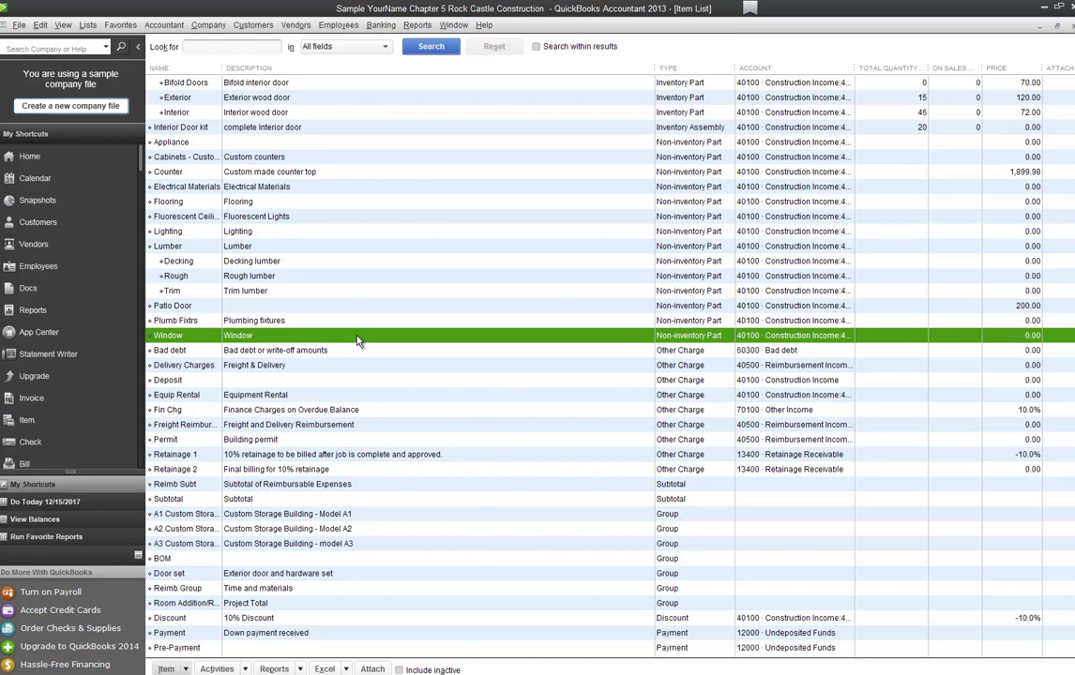
{"action": "left_click", "coordinate": [300, 670]}
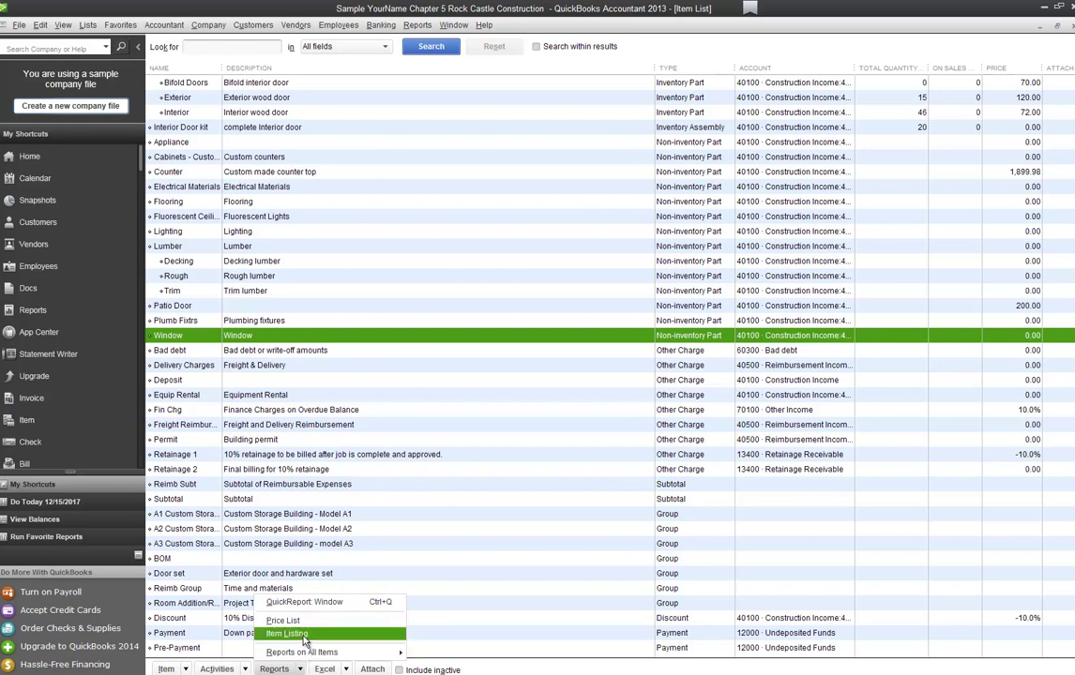
{"action": "left_click", "coordinate": [303, 638]}
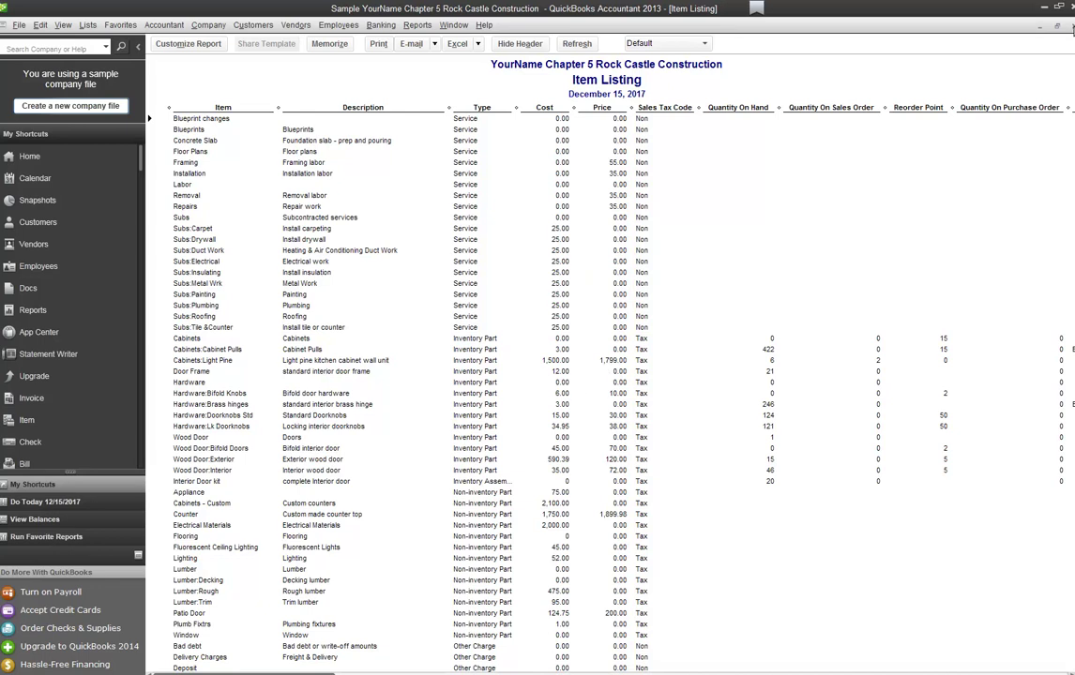
{"action": "left_click", "coordinate": [1072, 28]}
{"action": "left_click", "coordinate": [299, 670]}
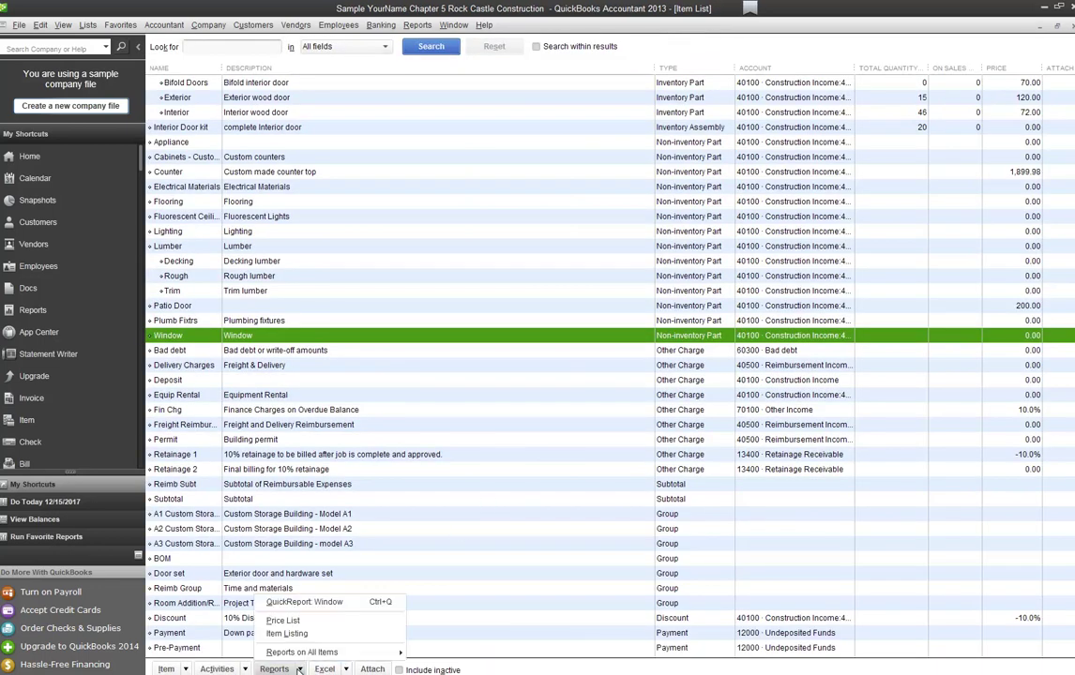
{"action": "left_click", "coordinate": [283, 620]}
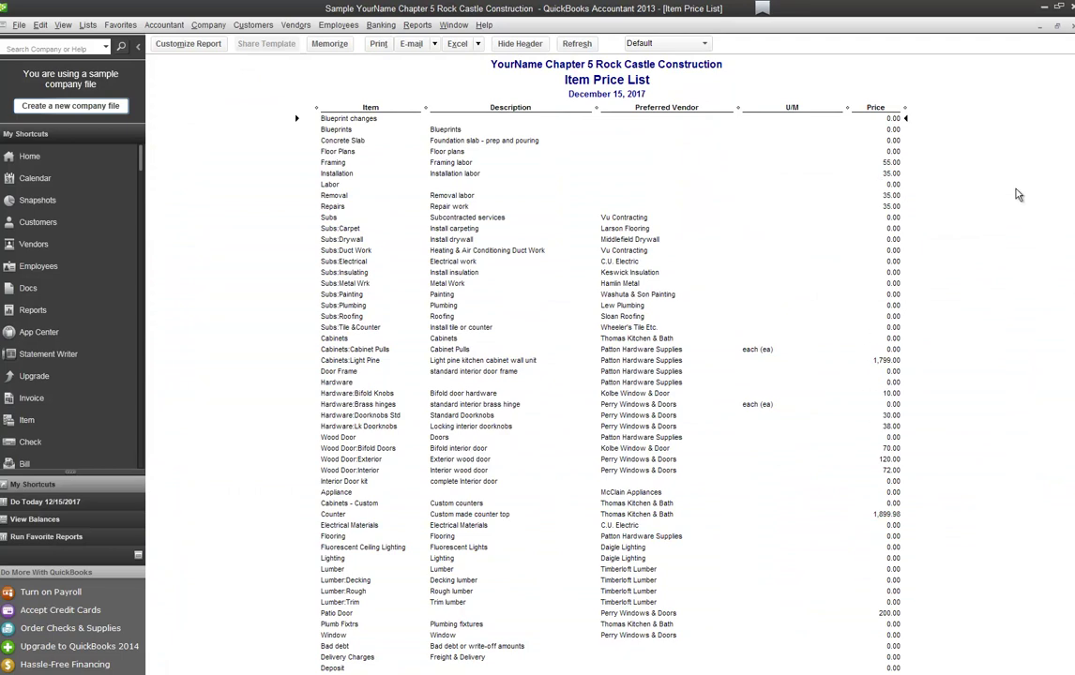
{"action": "scroll", "coordinate": [966, 268], "scroll_direction": "down", "scroll_amount": 2}
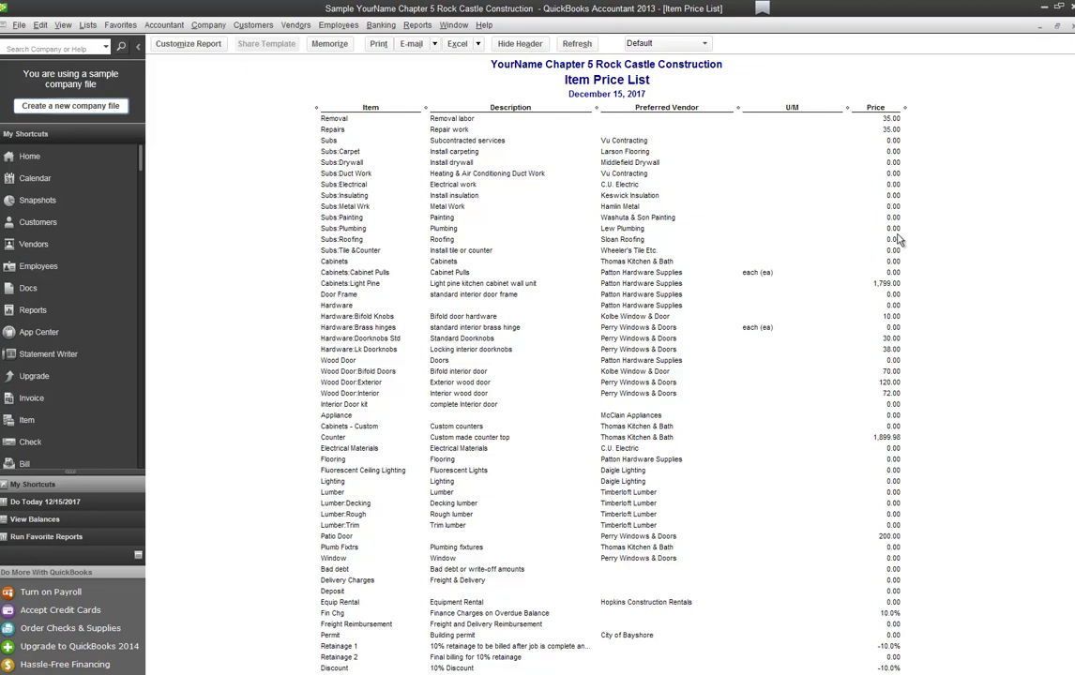
{"action": "left_click", "coordinate": [1071, 28]}
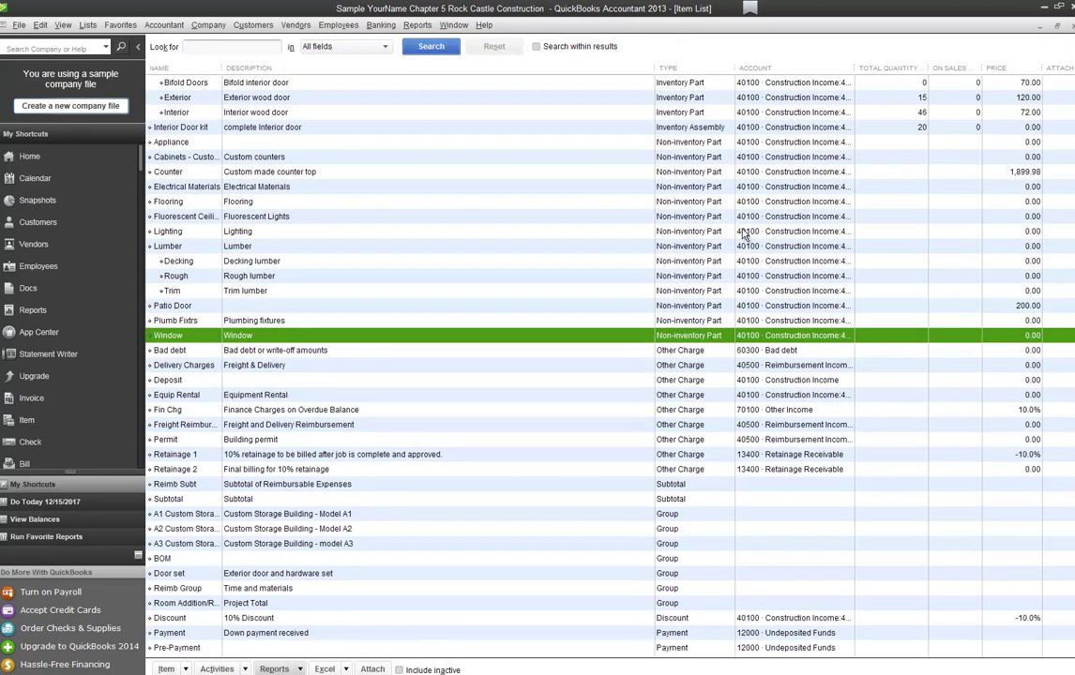
Step: Create a purchase order from Kolbe Window & Door for 6 Wood Door:Bifold Doors (270.00)
{"action": "left_click", "coordinate": [1072, 26]}
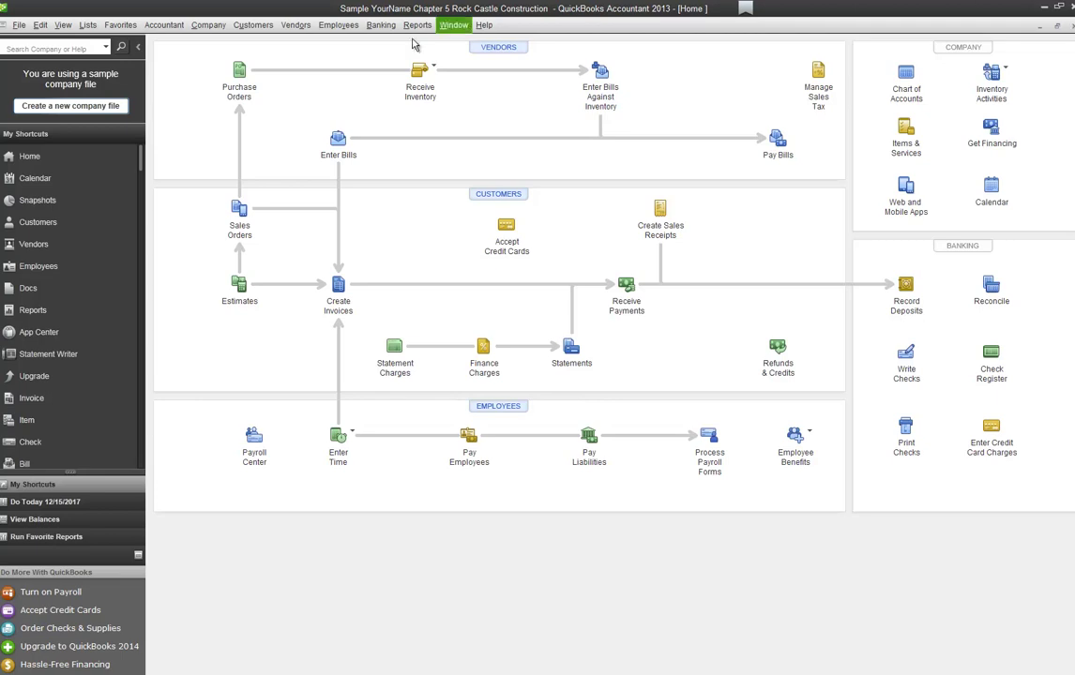
{"action": "left_click", "coordinate": [240, 72]}
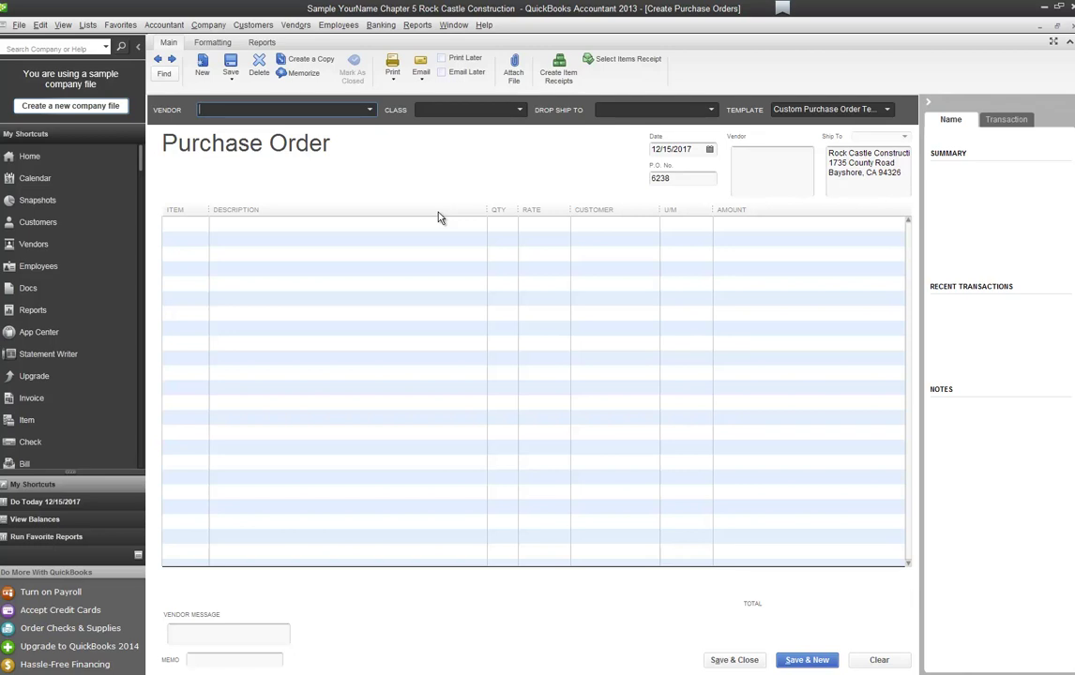
{"action": "type", "text": "Kolbe Window & Door"}
{"action": "key", "text": "Tab"}
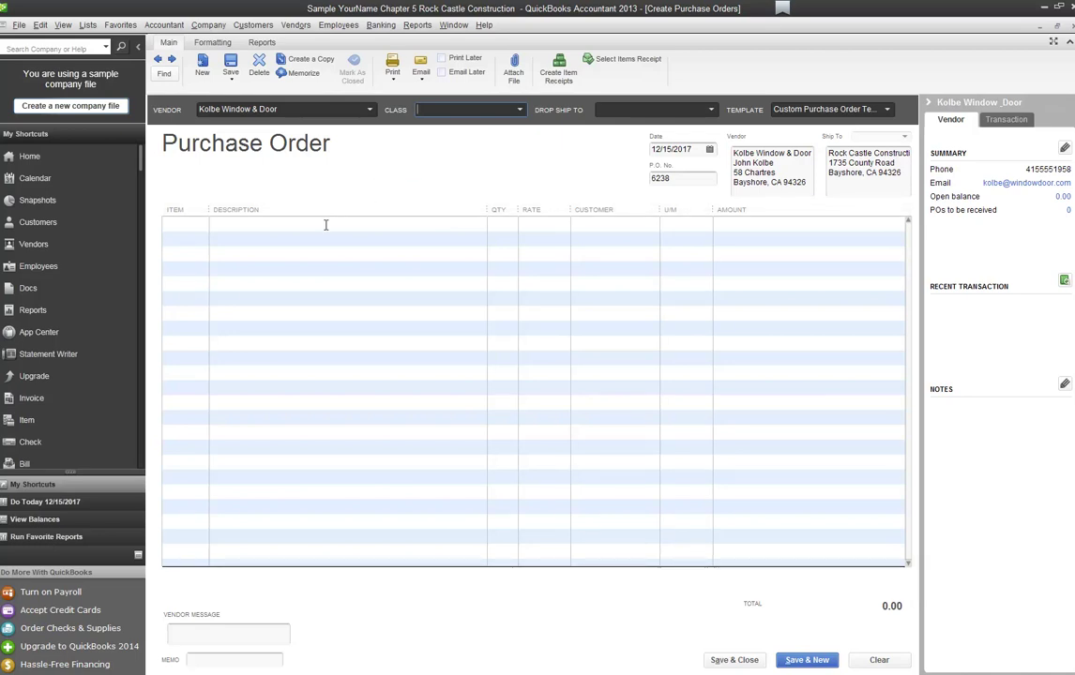
{"action": "left_click", "coordinate": [203, 227]}
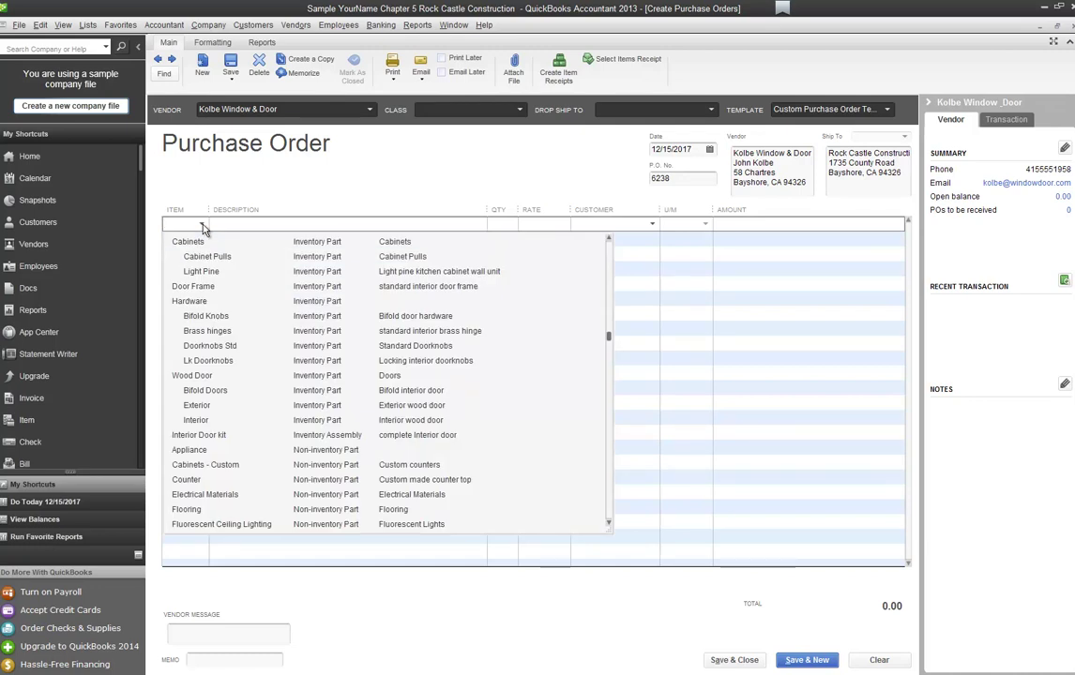
{"action": "type", "text": "wood"}
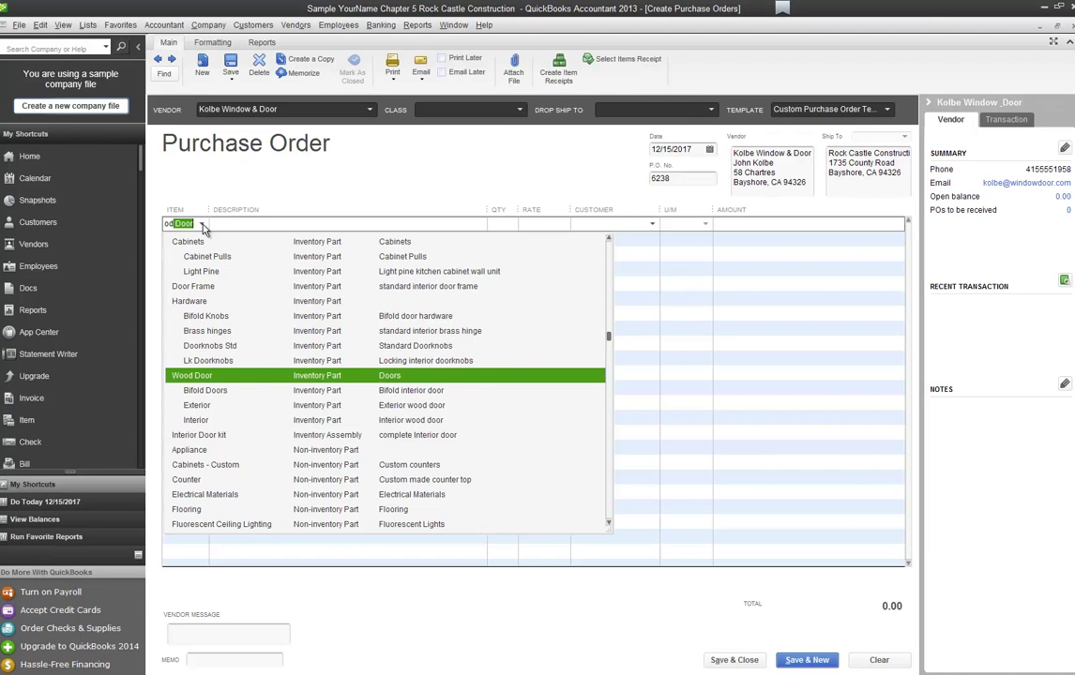
{"action": "key", "text": "Down"}
{"action": "key", "text": "Tab"}
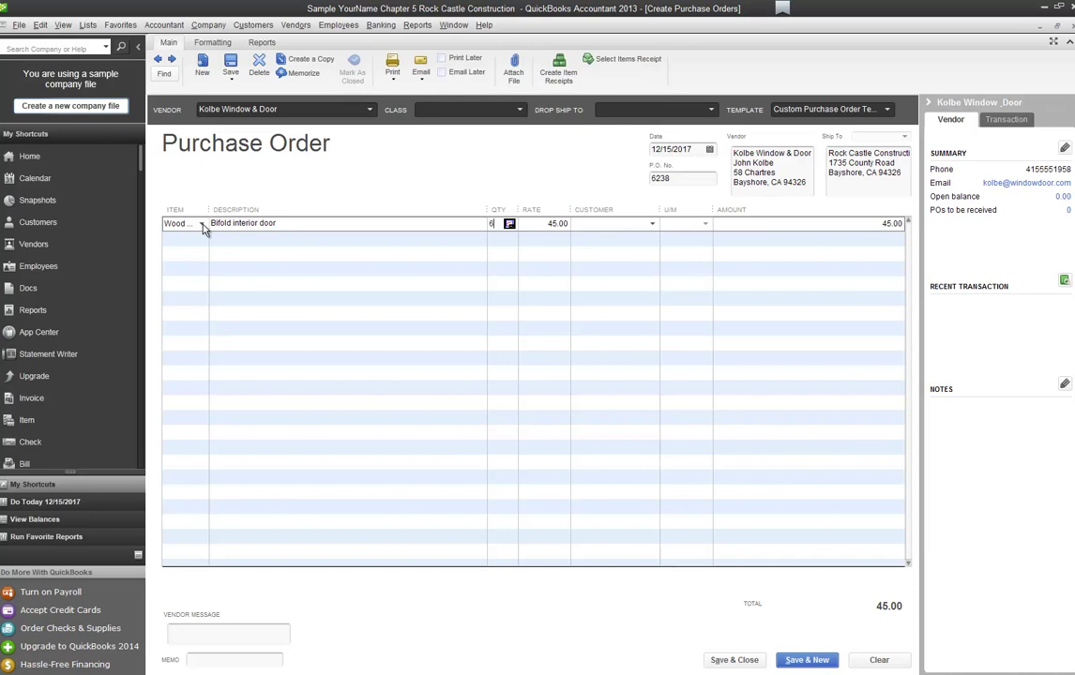
{"action": "type", "text": "6"}
{"action": "key", "text": "Tab"}
Step: Save the Kolbe order, ignoring the Bifold spelling flag, and start PO 6239 for Patton Hardware Supplies
{"action": "left_click", "coordinate": [807, 660]}
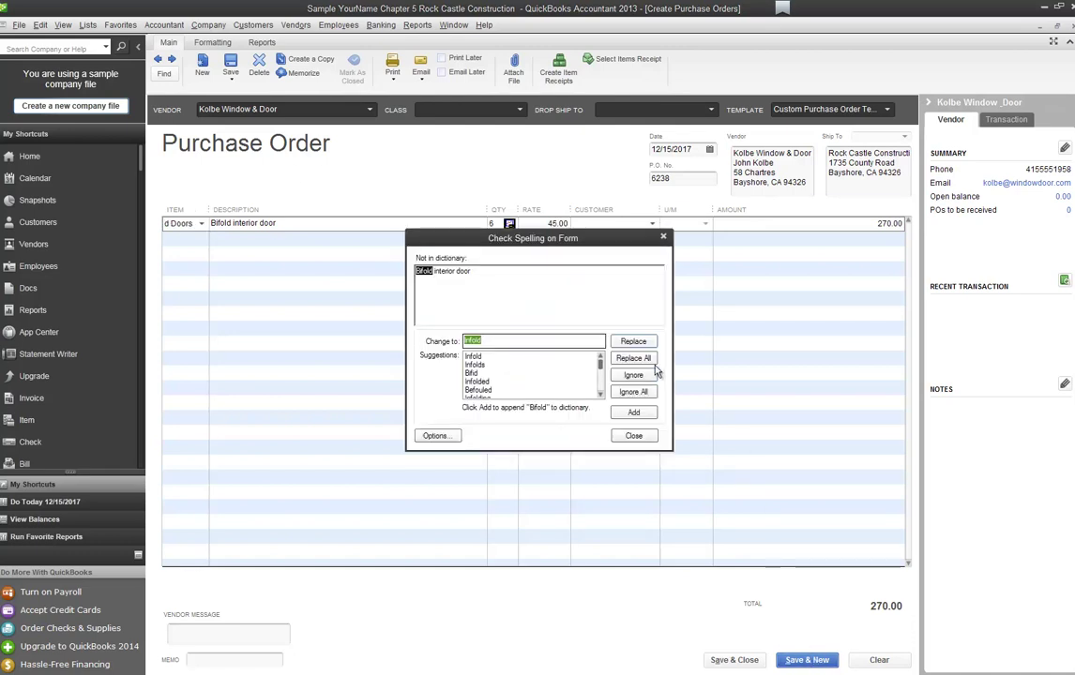
{"action": "left_click", "coordinate": [648, 394]}
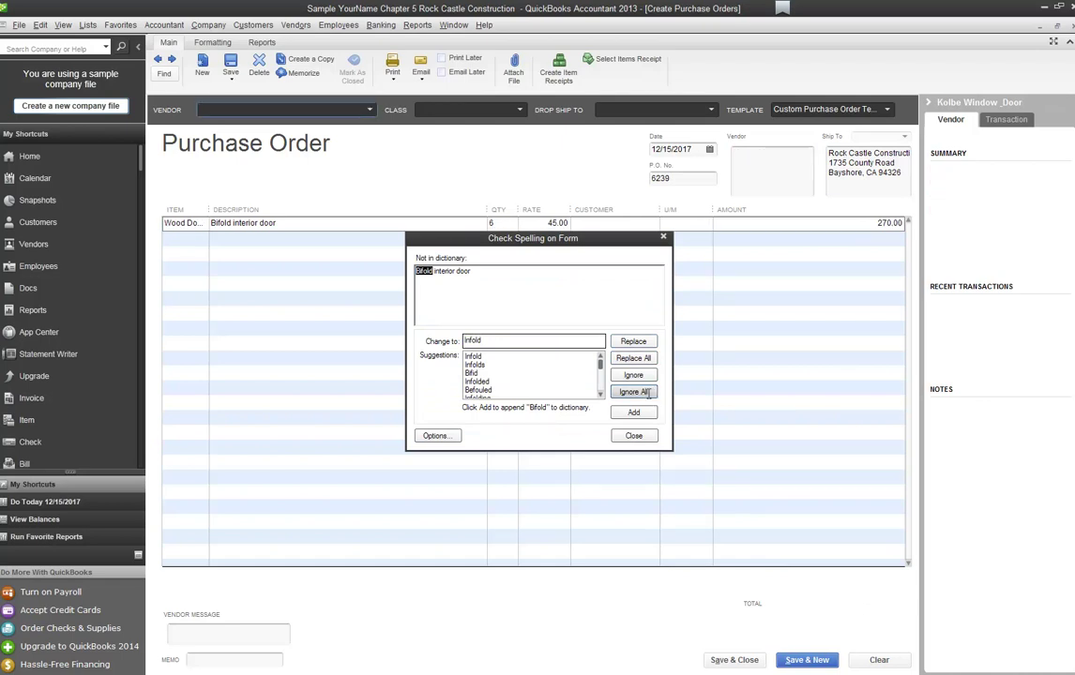
{"action": "type", "text": "Patton Hardware Supplies"}
{"action": "key", "text": "Tab"}
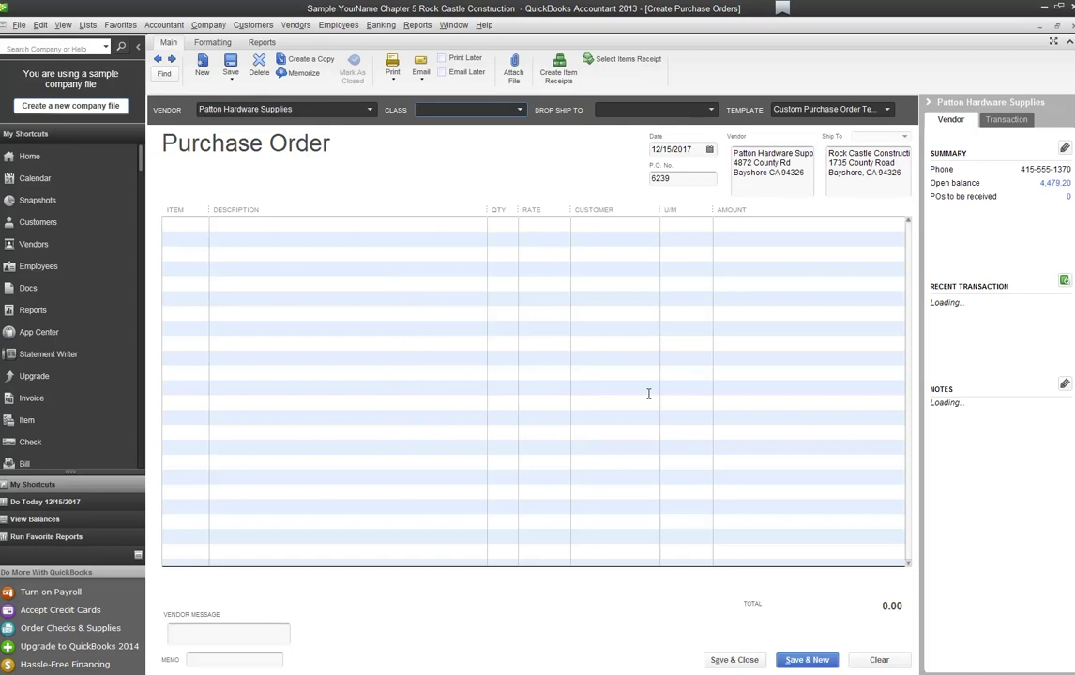
Step: Select Bifold Knobs as the first item line on the Patton Hardware order
{"action": "key", "text": "Tab"}
{"action": "key", "text": "Tab"}
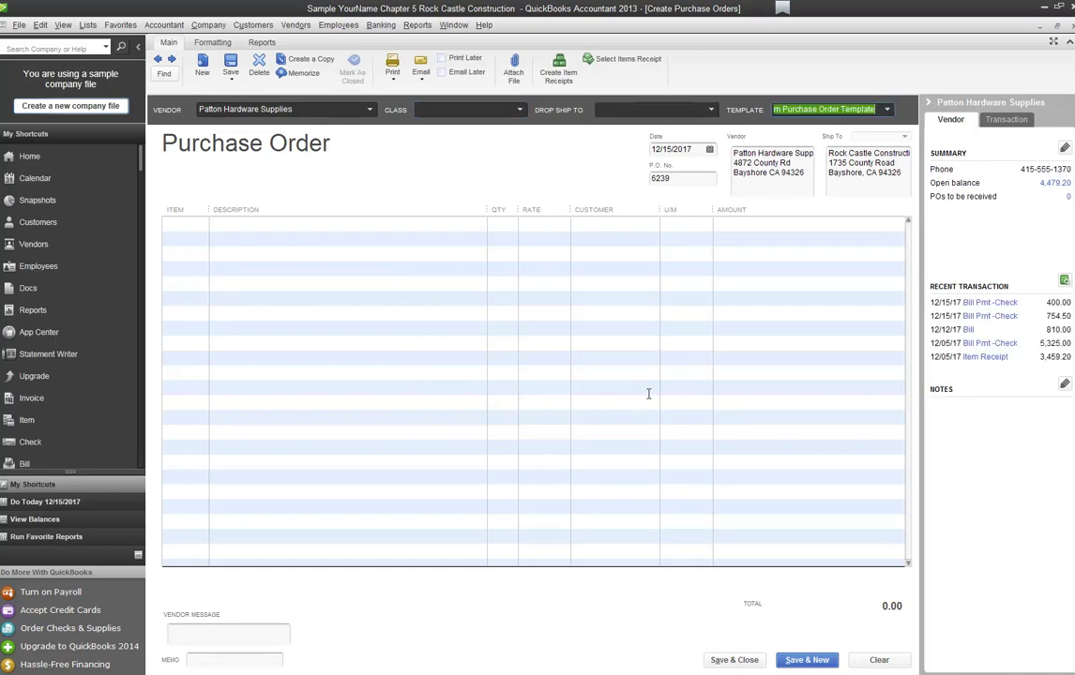
{"action": "left_click", "coordinate": [205, 230]}
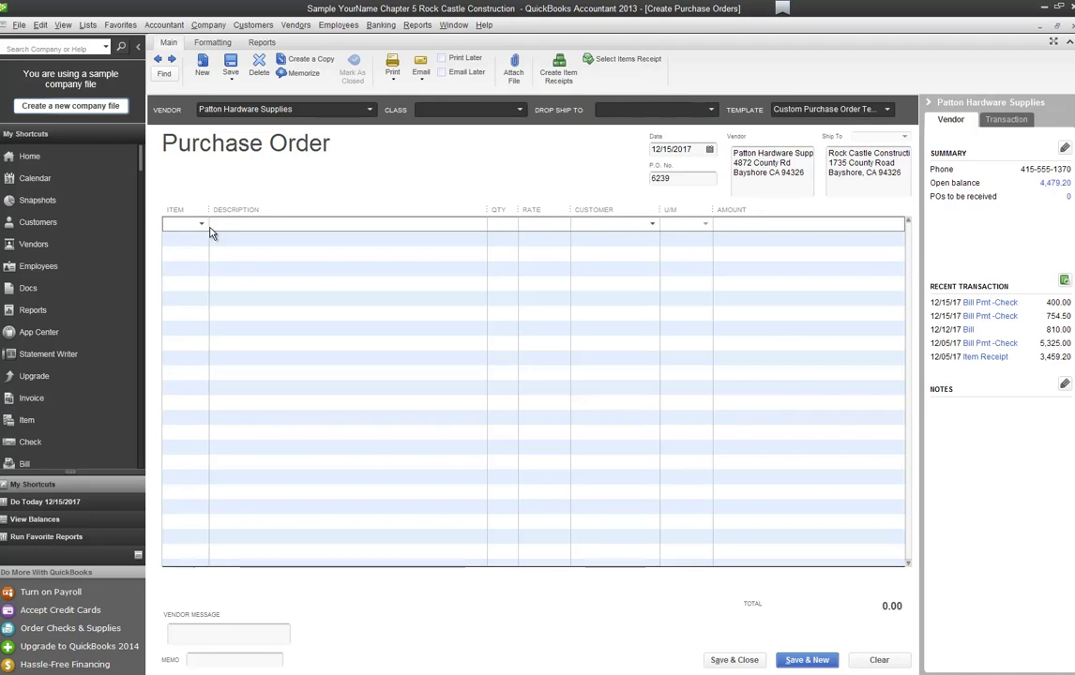
{"action": "type", "text": "hard"}
{"action": "key", "text": "Down"}
{"action": "key", "text": "Up"}
{"action": "type", "text": "ha"}
{"action": "type", "text": "rdware"}
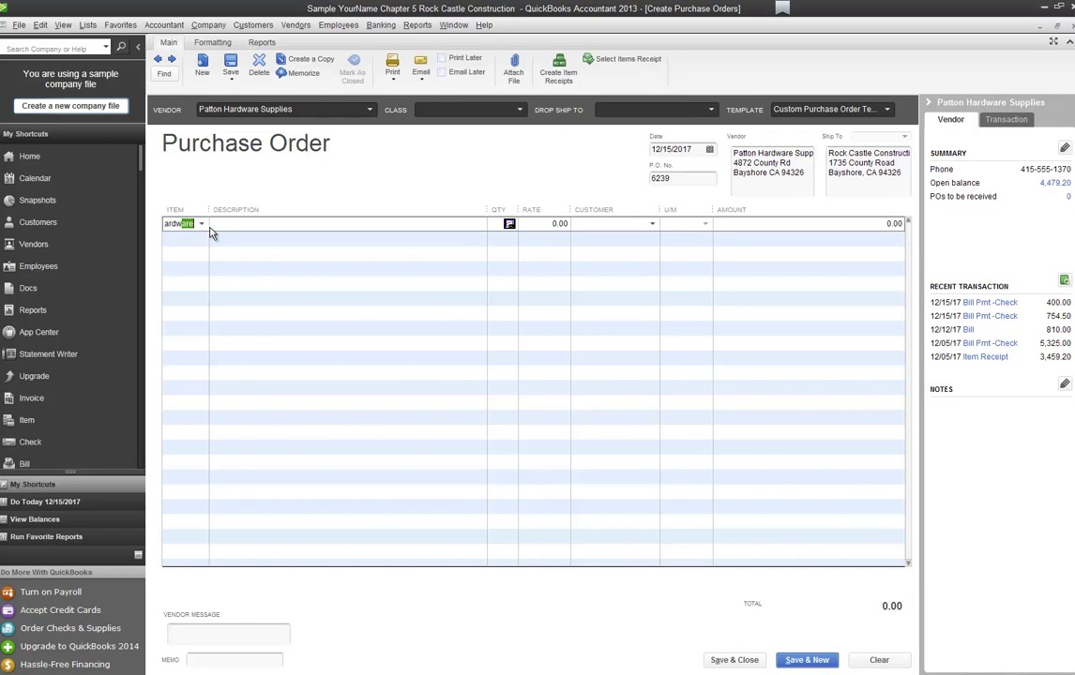
{"action": "type", "text": " blo"}
{"action": "key", "text": "BackSpace"}
{"action": "key", "text": "BackSpace"}
{"action": "key", "text": "BackSpace"}
{"action": "key", "text": "BackSpace"}
{"action": "scroll", "coordinate": [244, 268], "scroll_direction": "up", "scroll_amount": 1}
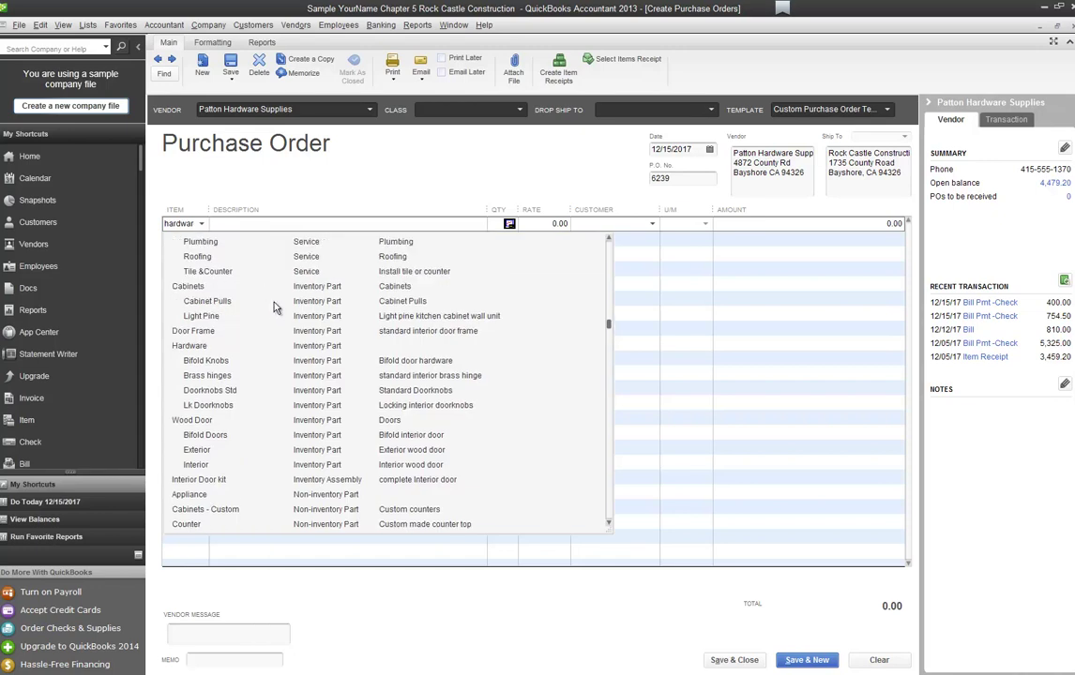
{"action": "left_click", "coordinate": [268, 360]}
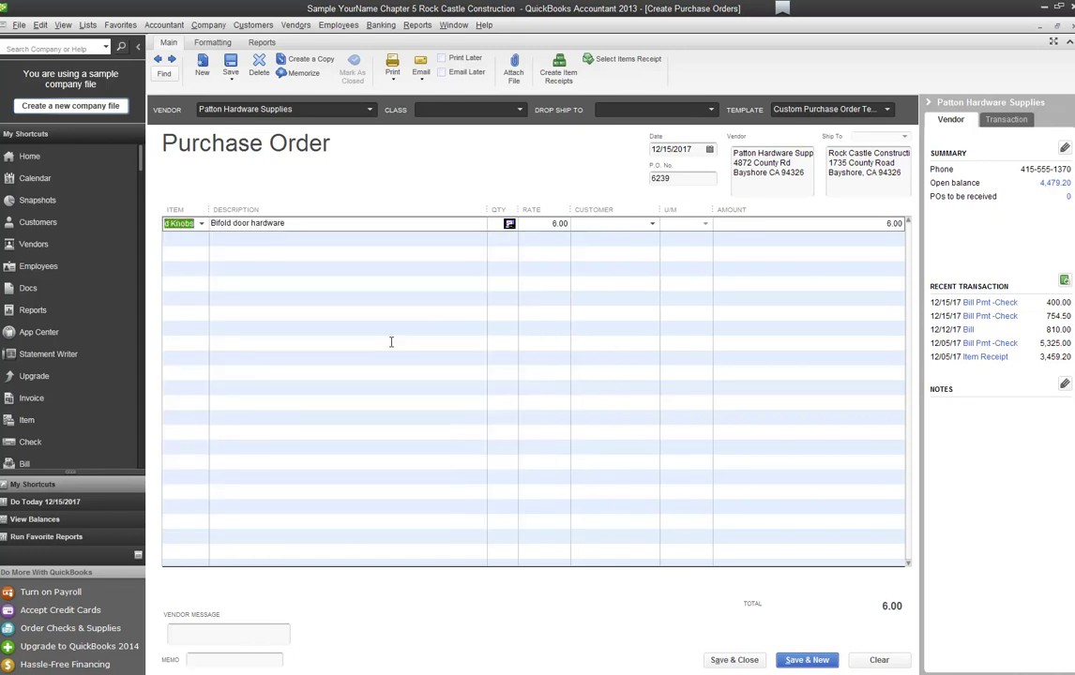
Step: Enter quantity 6 at 6.00 (36.00) and preview the order for printing, ignoring the Bifold spelling flag
{"action": "key", "text": "Tab"}
{"action": "key", "text": "Tab"}
{"action": "type", "text": "6"}
{"action": "key", "text": "Tab"}
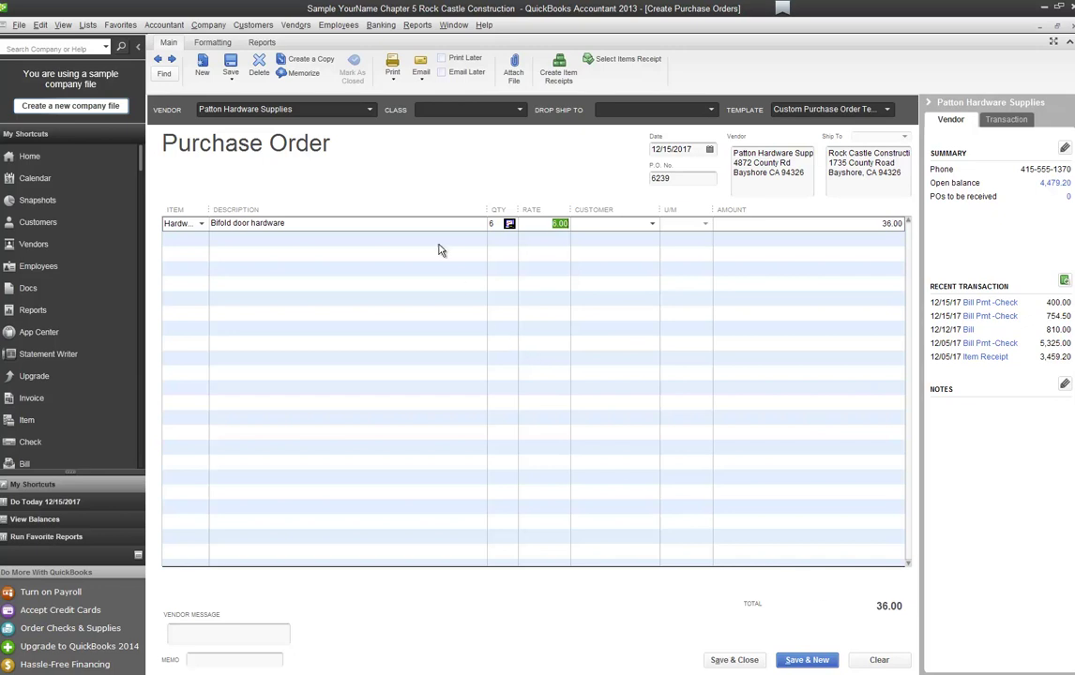
{"action": "left_click", "coordinate": [391, 77]}
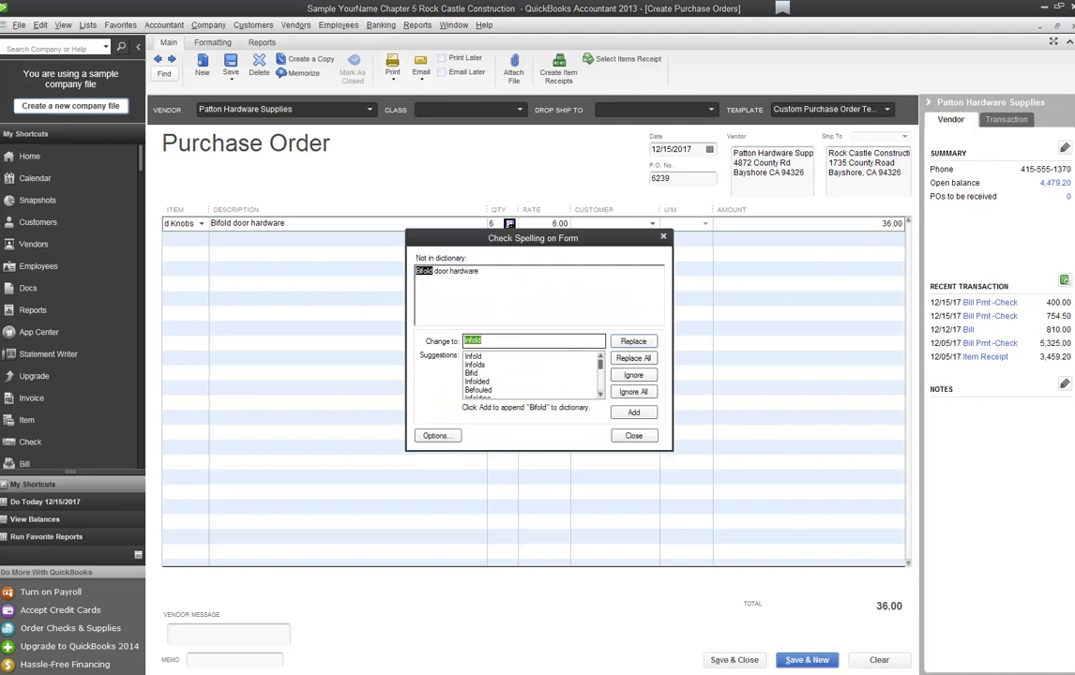
{"action": "left_click", "coordinate": [634, 375]}
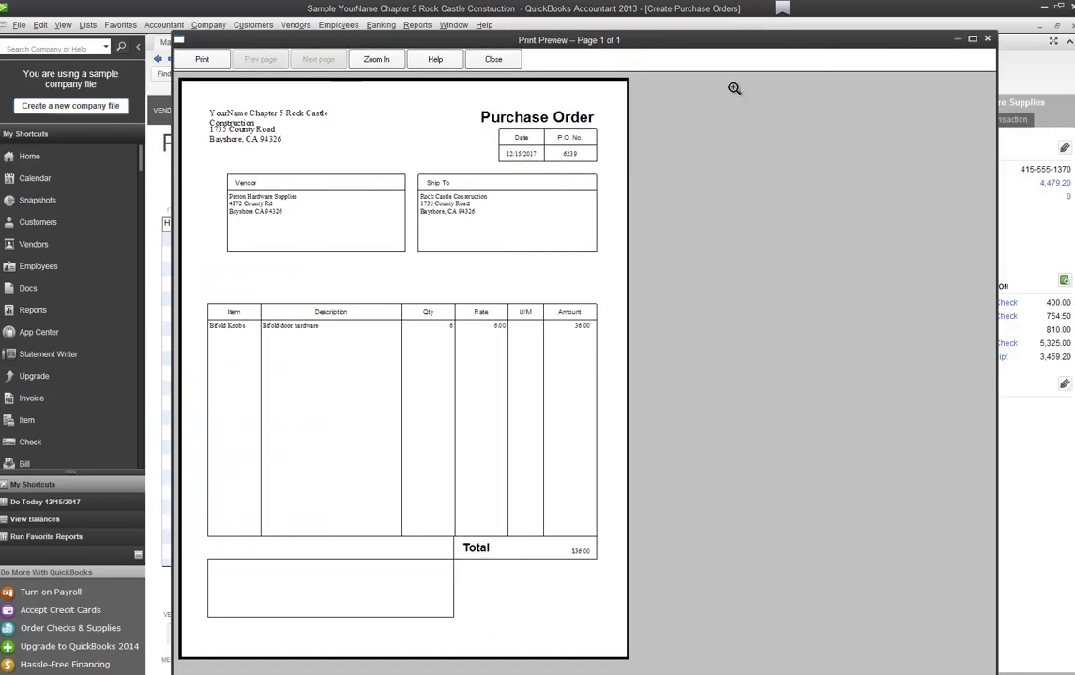
Step: Close the print preview and save and close PO 6239, dismissing the spelling check
{"action": "left_click", "coordinate": [987, 39]}
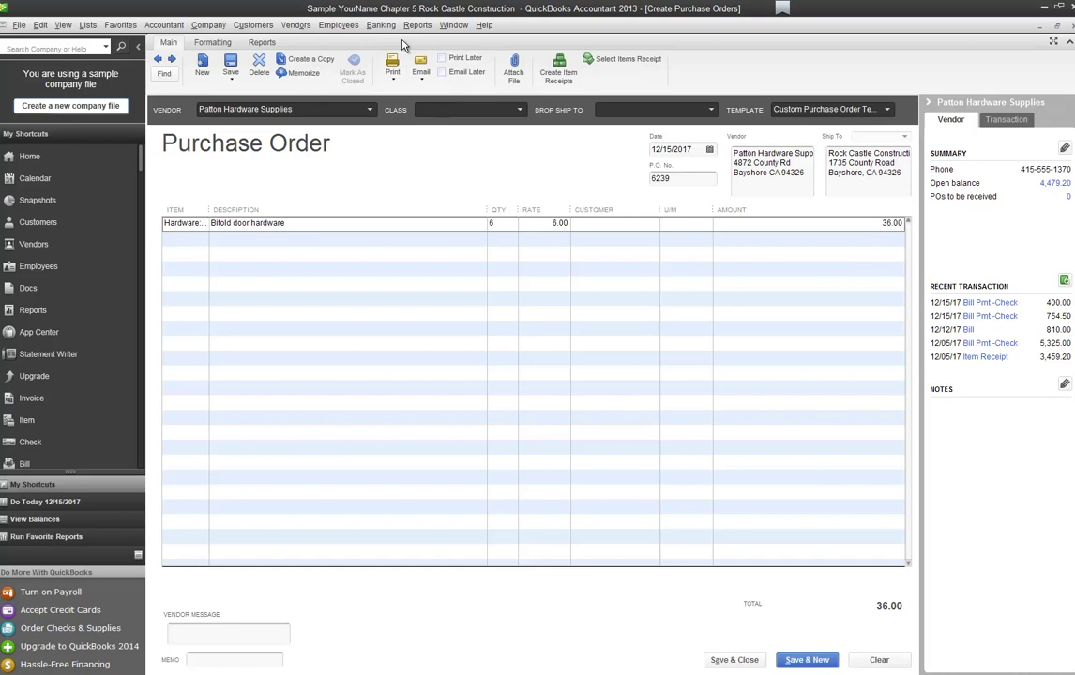
{"action": "left_click", "coordinate": [743, 660]}
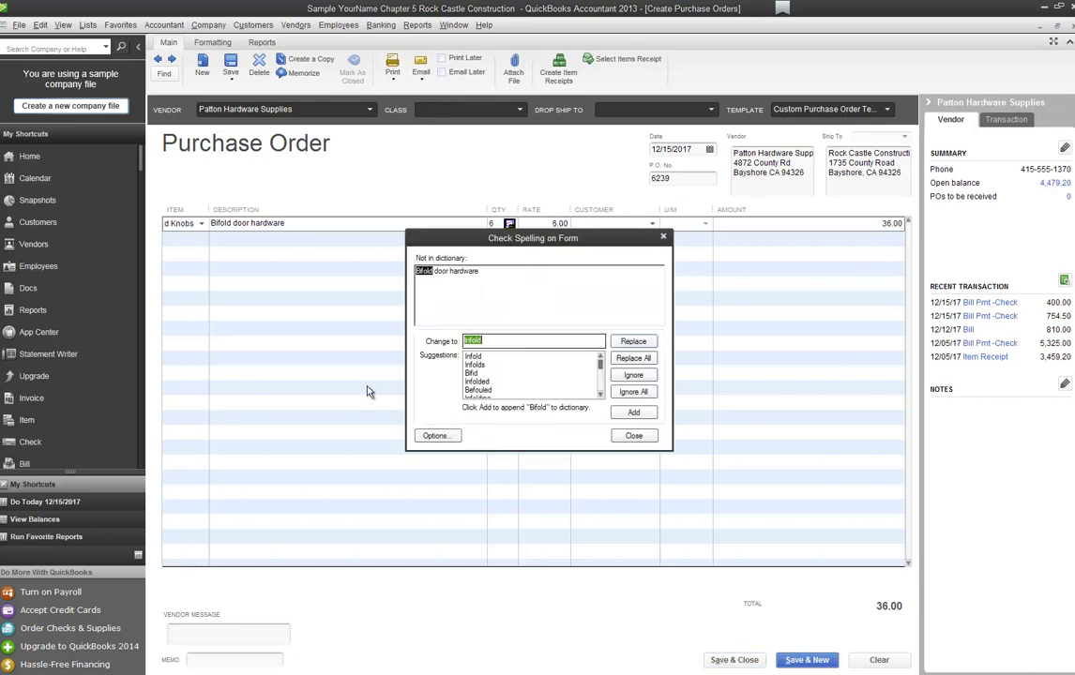
{"action": "key", "text": "Escape"}
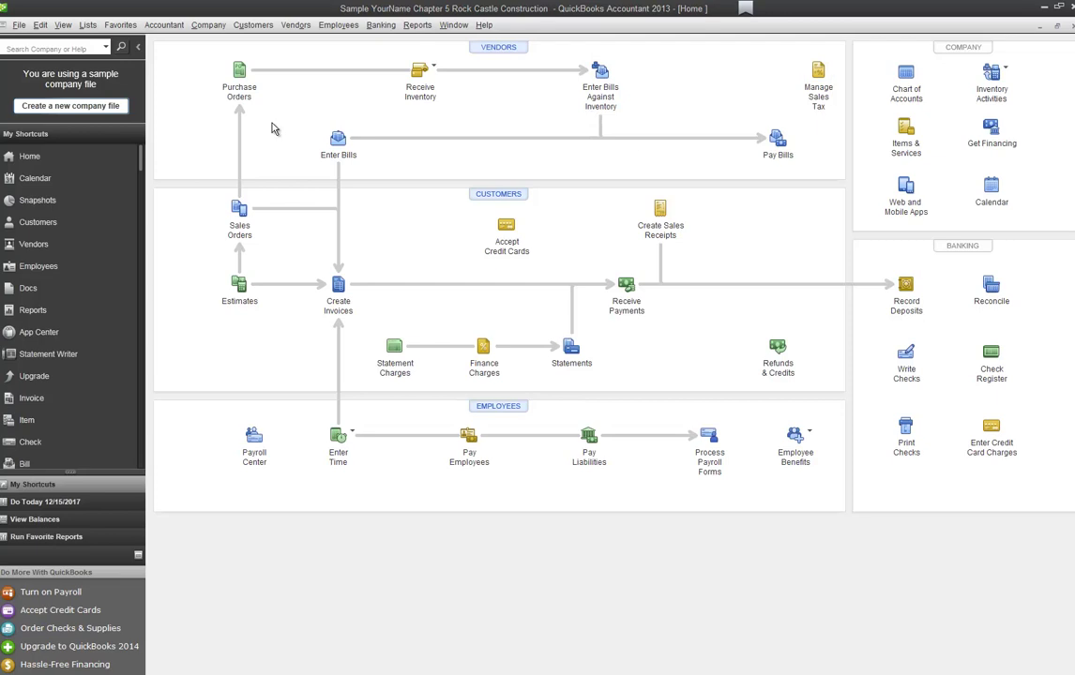
Step: Open a blank Item Receipt through Receive Inventory without Bill
{"action": "left_click", "coordinate": [433, 70]}
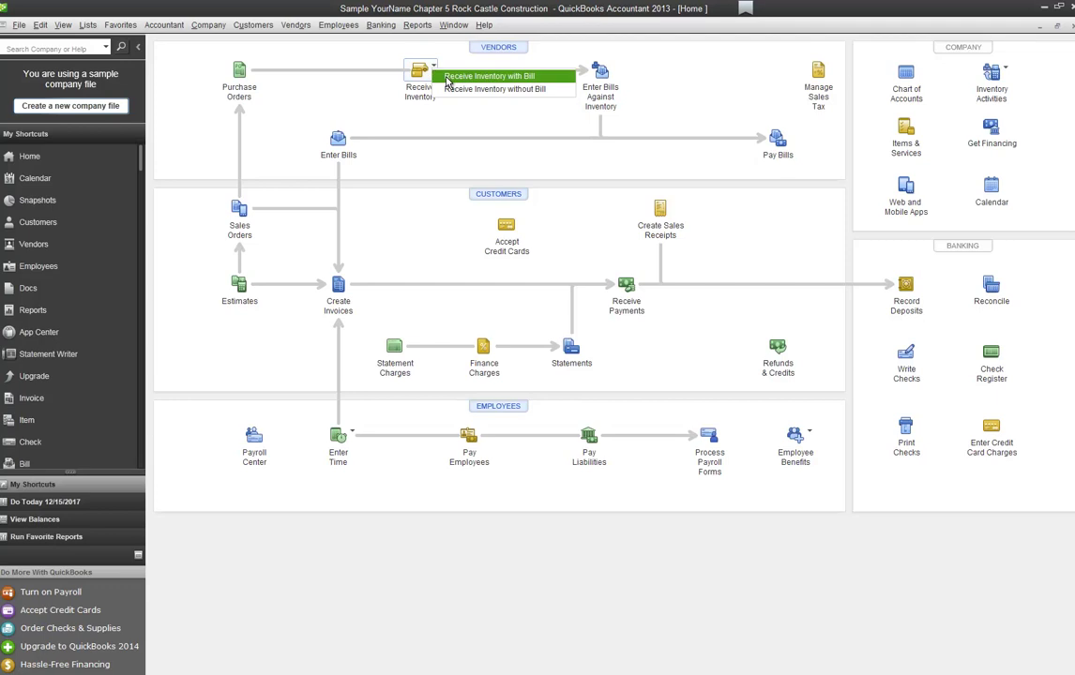
{"action": "left_click", "coordinate": [460, 89]}
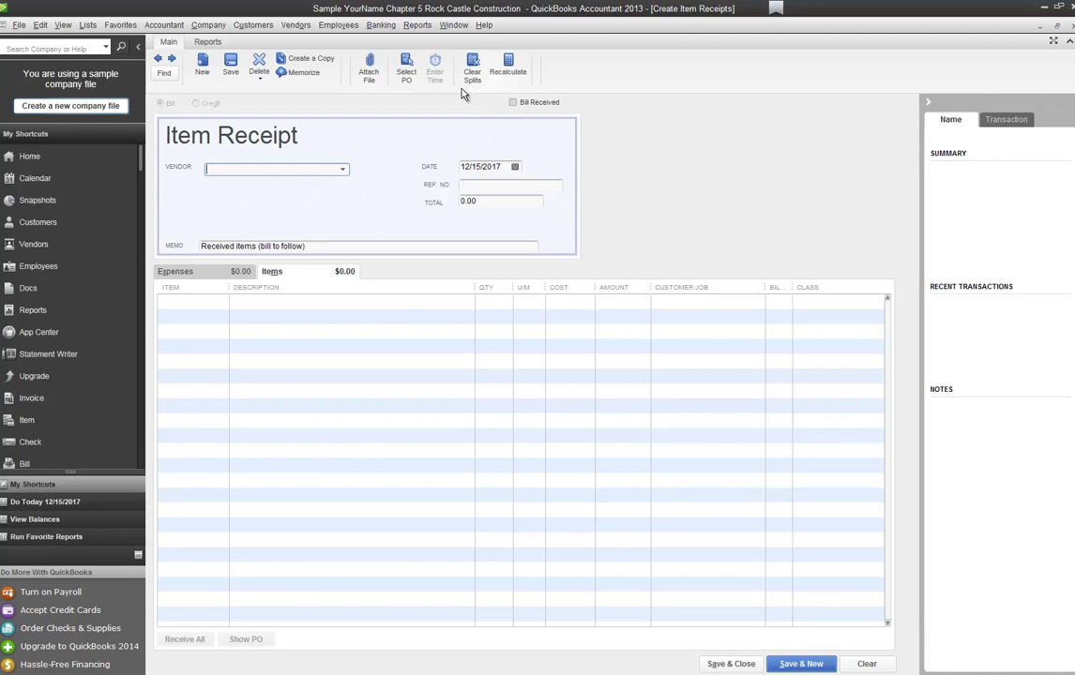
Step: Set the receipt vendor to Kolbe Window & Door and receive against open PO 6238
{"action": "type", "text": "Kolbe Window & Door"}
{"action": "key", "text": "Tab"}
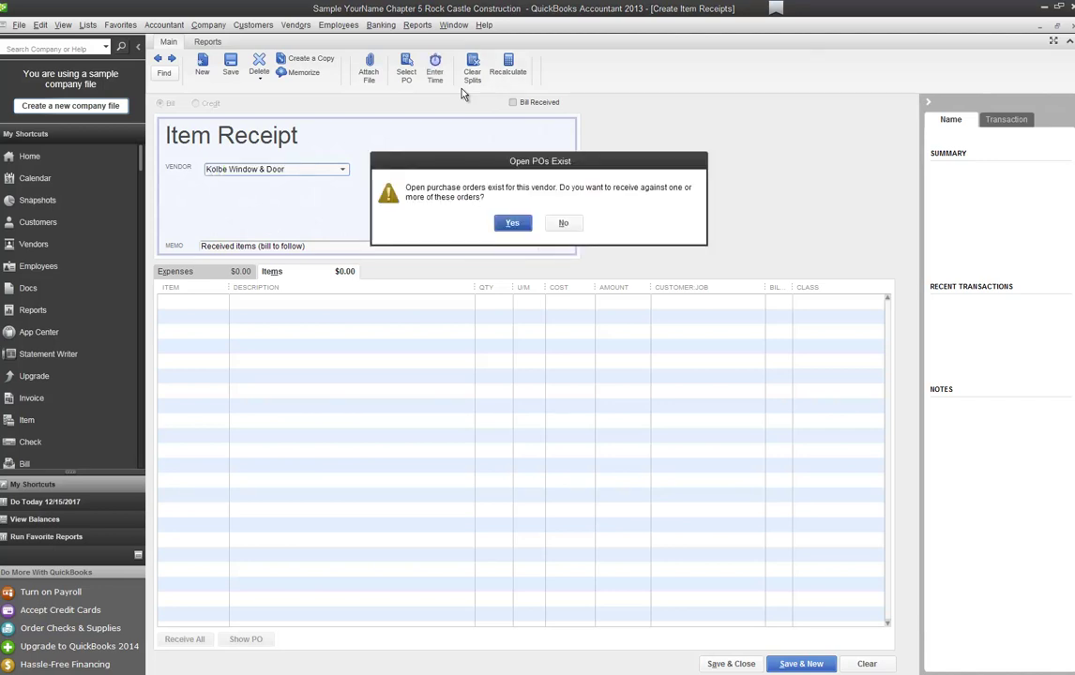
{"action": "left_click", "coordinate": [518, 224]}
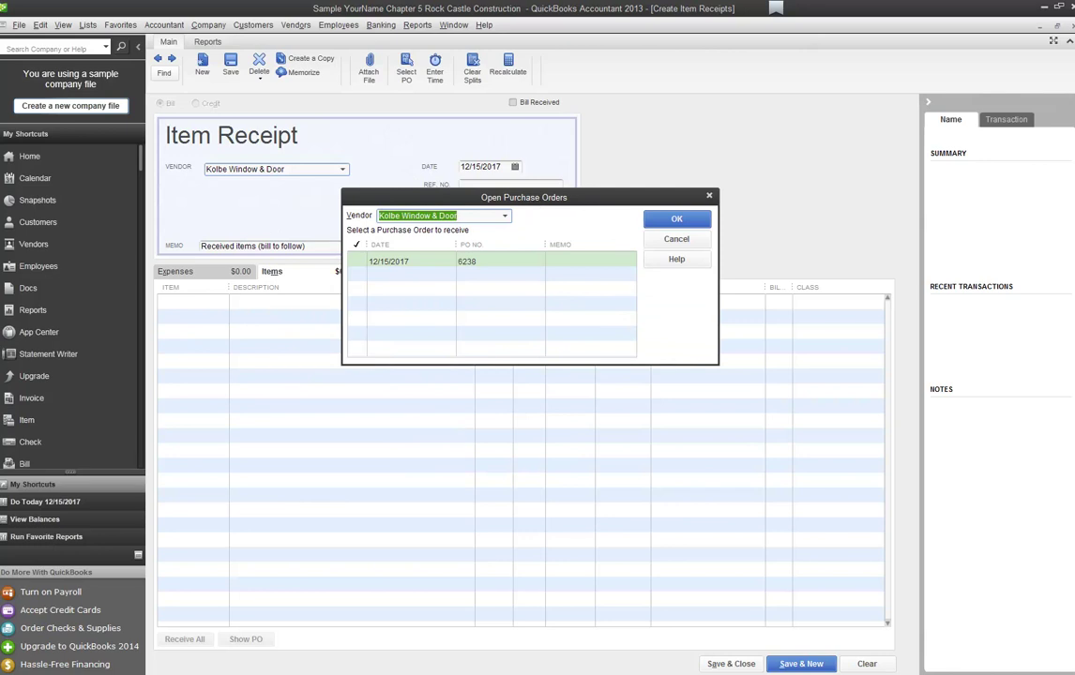
{"action": "key", "text": "Tab"}
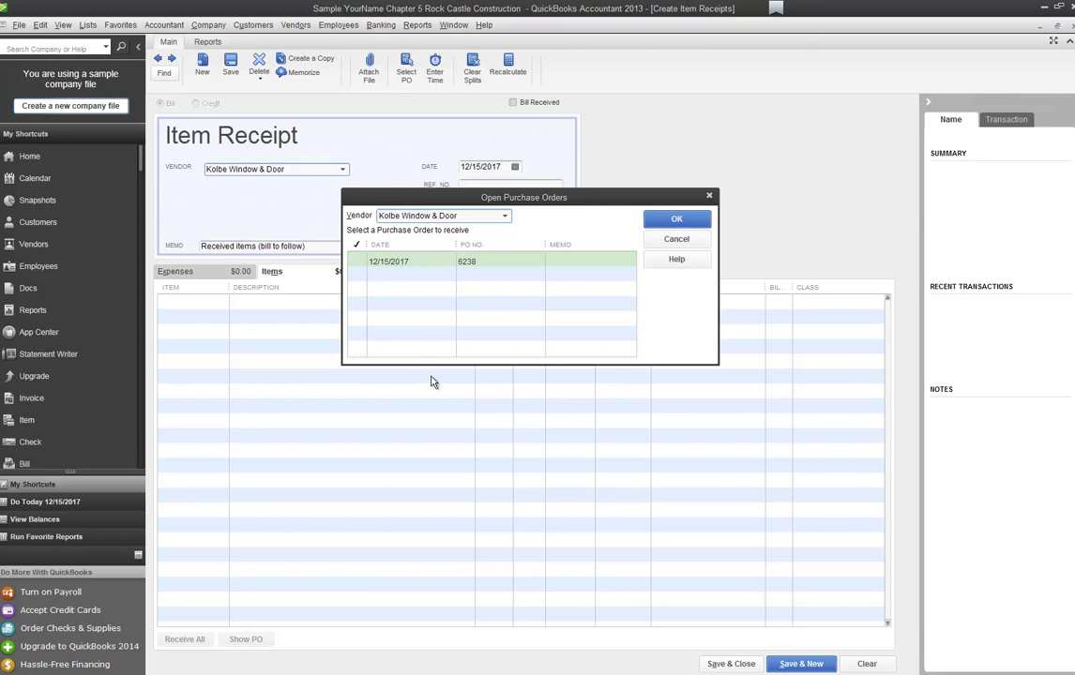
{"action": "left_click", "coordinate": [366, 263]}
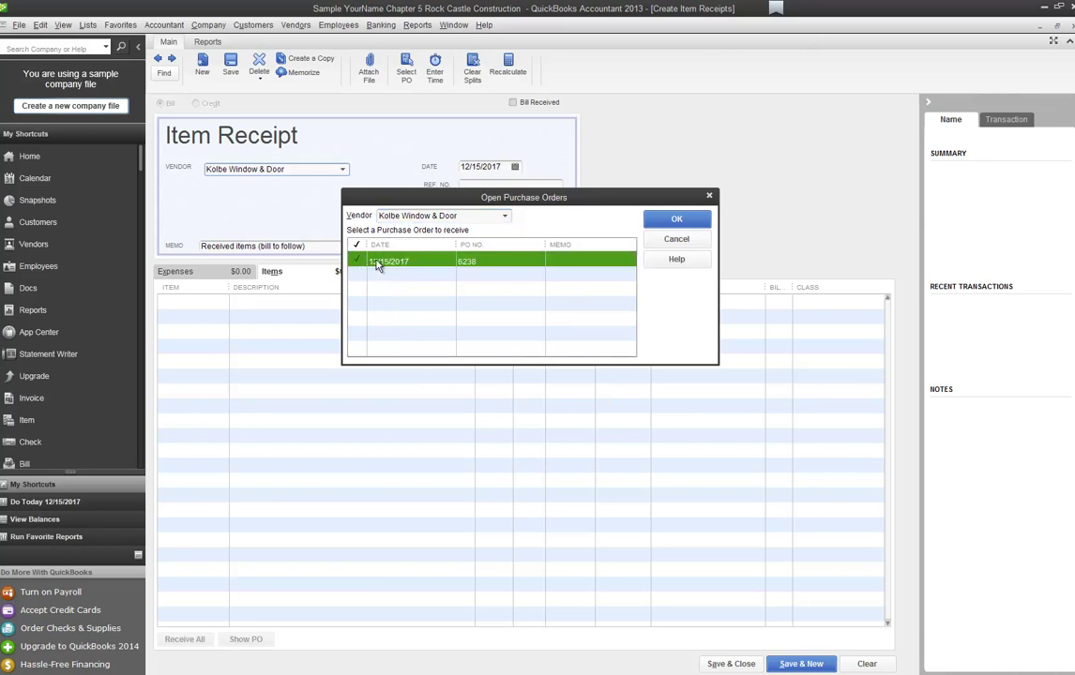
{"action": "left_click", "coordinate": [679, 219]}
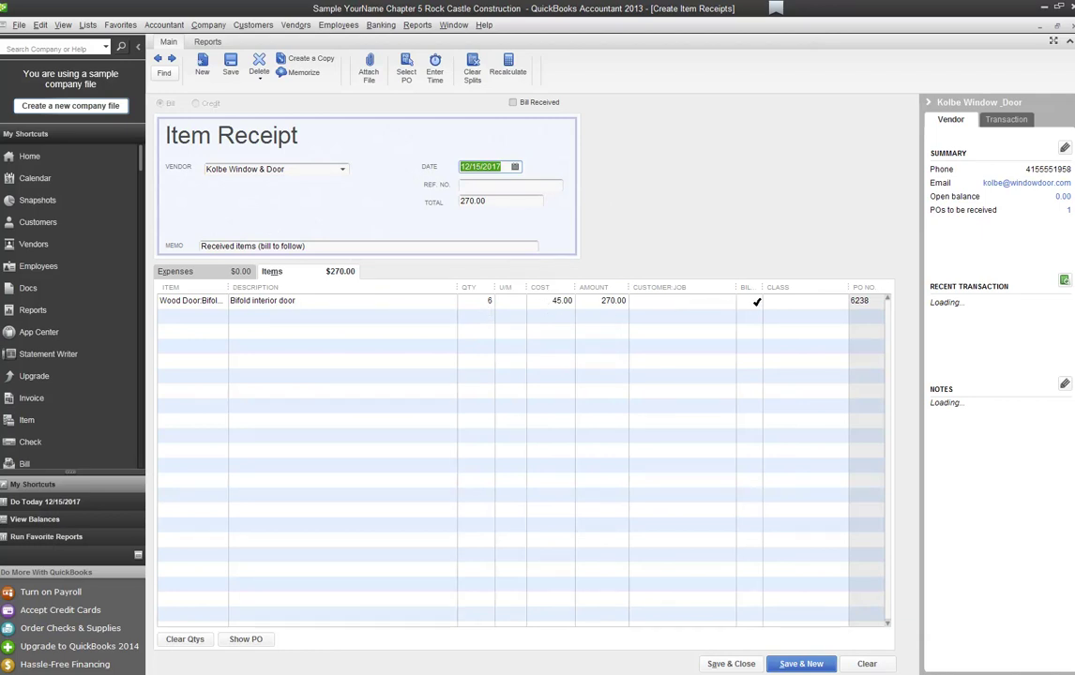
Step: Change the Bifold Doors quantity to 5 at 45.00 (225.00) and date the receipt 12/22/2017
{"action": "left_click", "coordinate": [522, 303]}
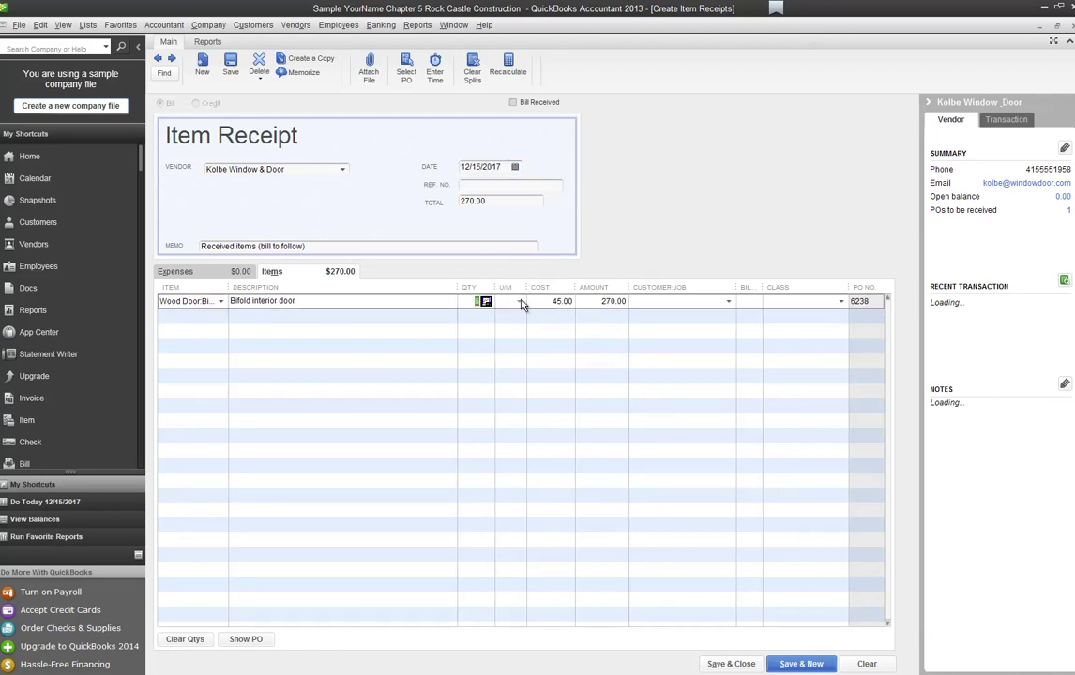
{"action": "type", "text": "5"}
{"action": "key", "text": "Tab"}
{"action": "key", "text": "Down"}
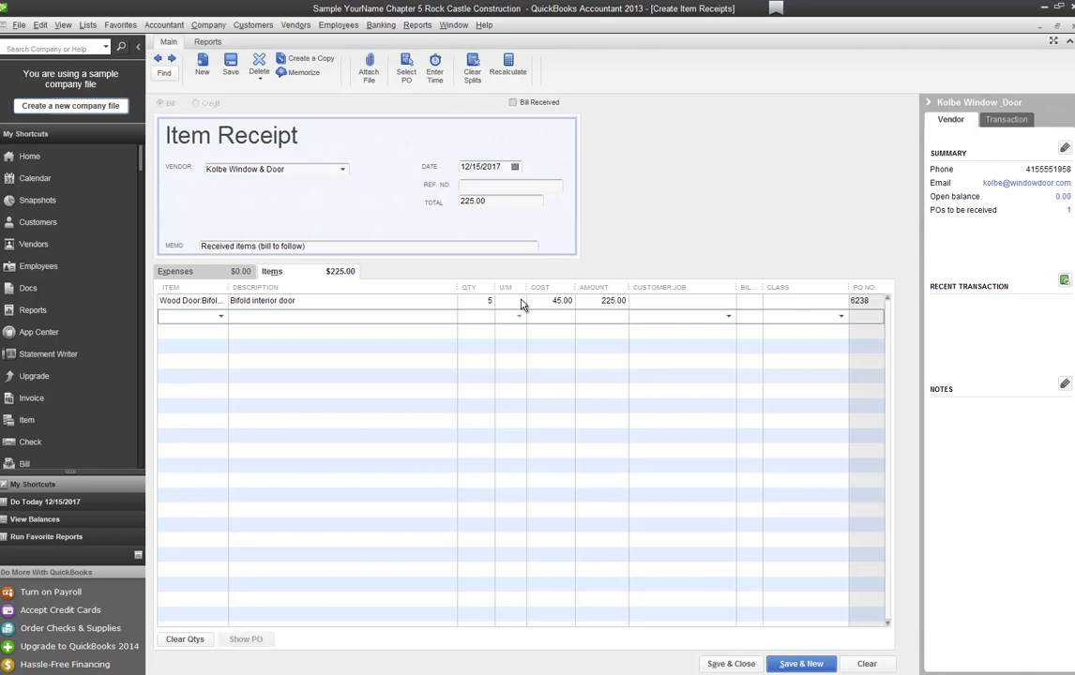
{"action": "left_click", "coordinate": [492, 166]}
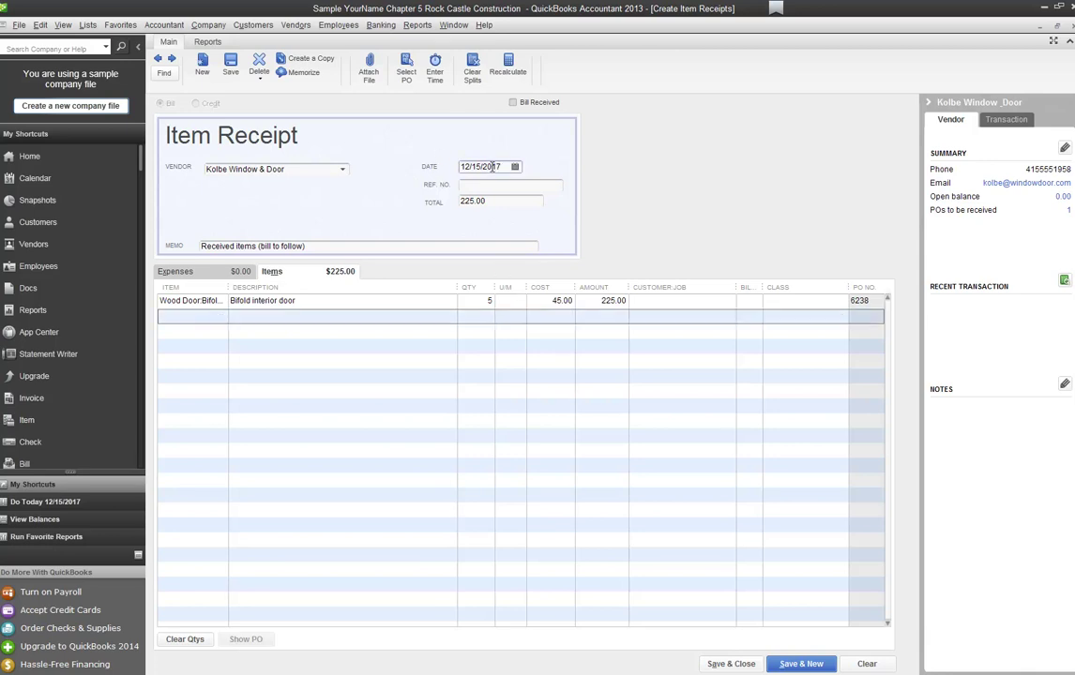
{"action": "left_click", "coordinate": [514, 166]}
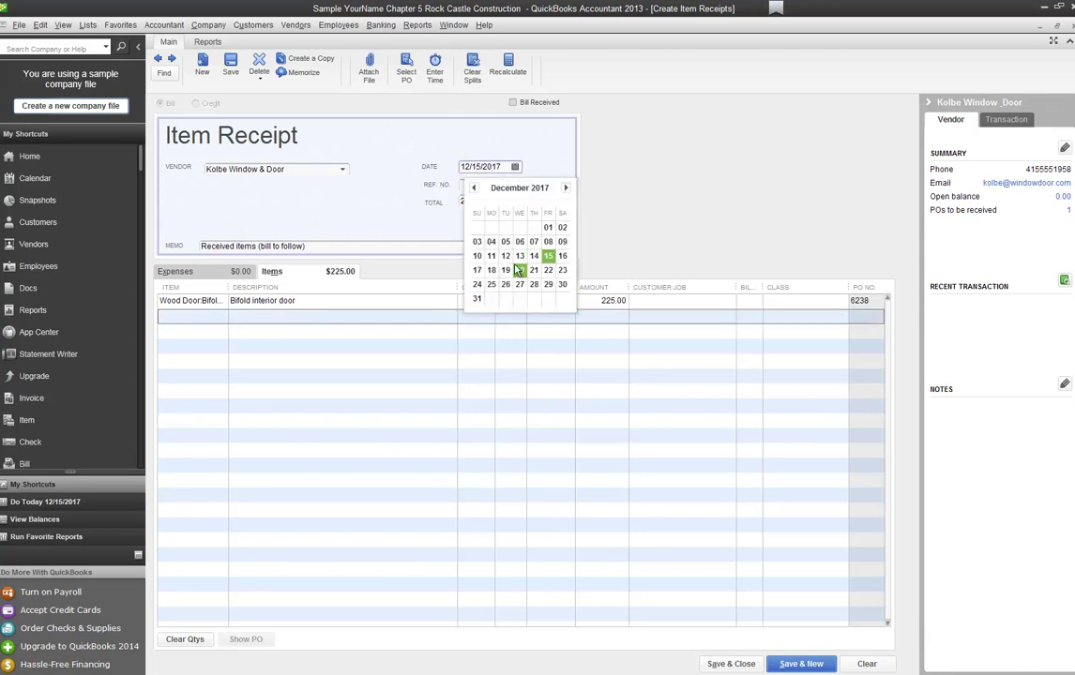
{"action": "left_click", "coordinate": [548, 271]}
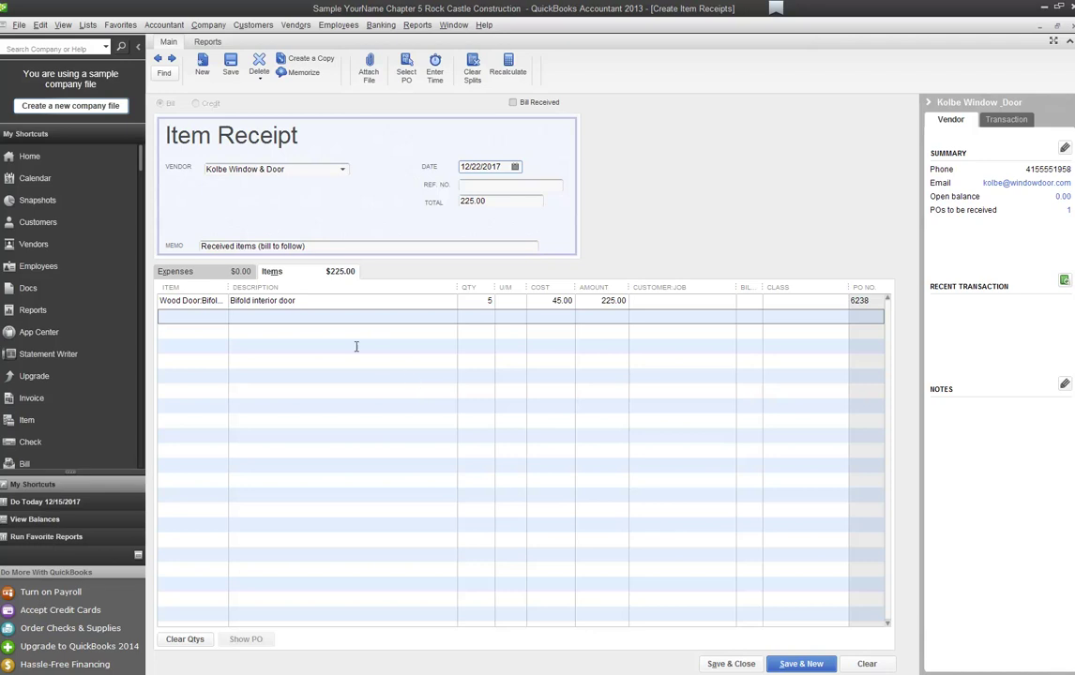
{"action": "left_click", "coordinate": [180, 272]}
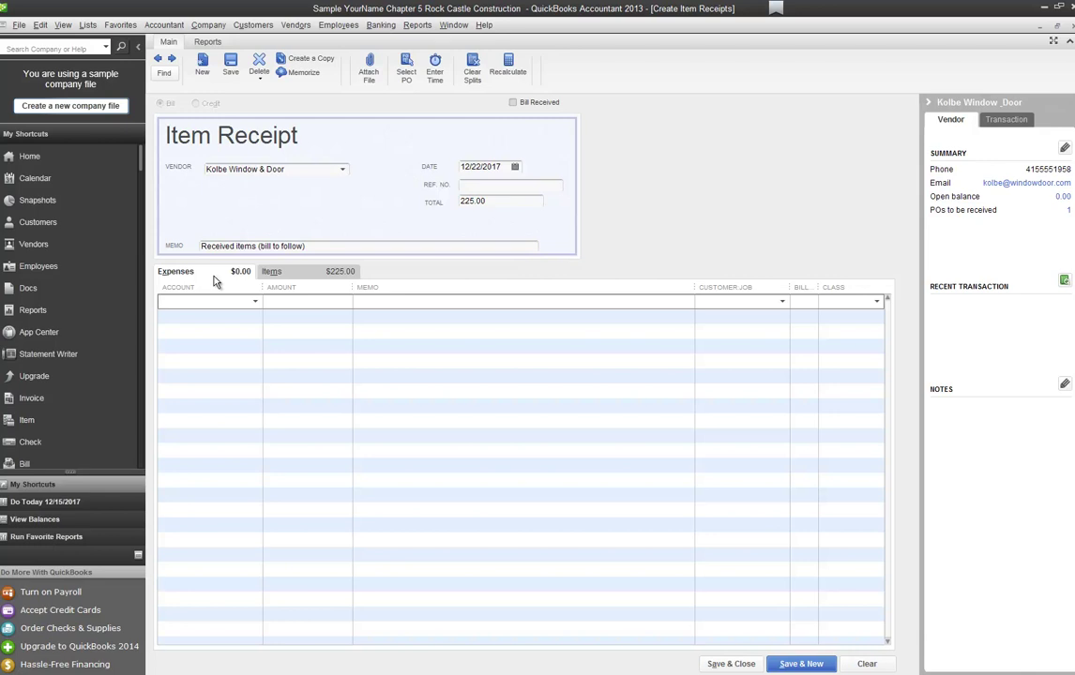
Step: Add a 35.00 account 4520 expense with memo 'freight charges', recalculate to 260.00, and save
{"action": "type", "text": "4520 · Freight & Delivery"}
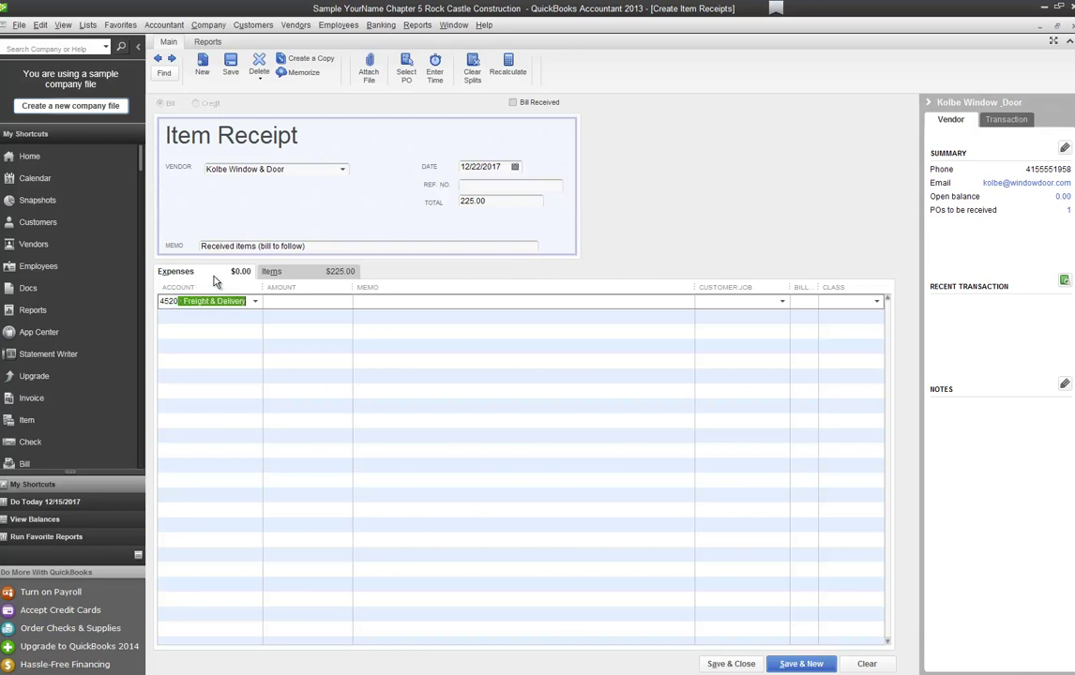
{"action": "key", "text": "Tab"}
{"action": "type", "text": "35"}
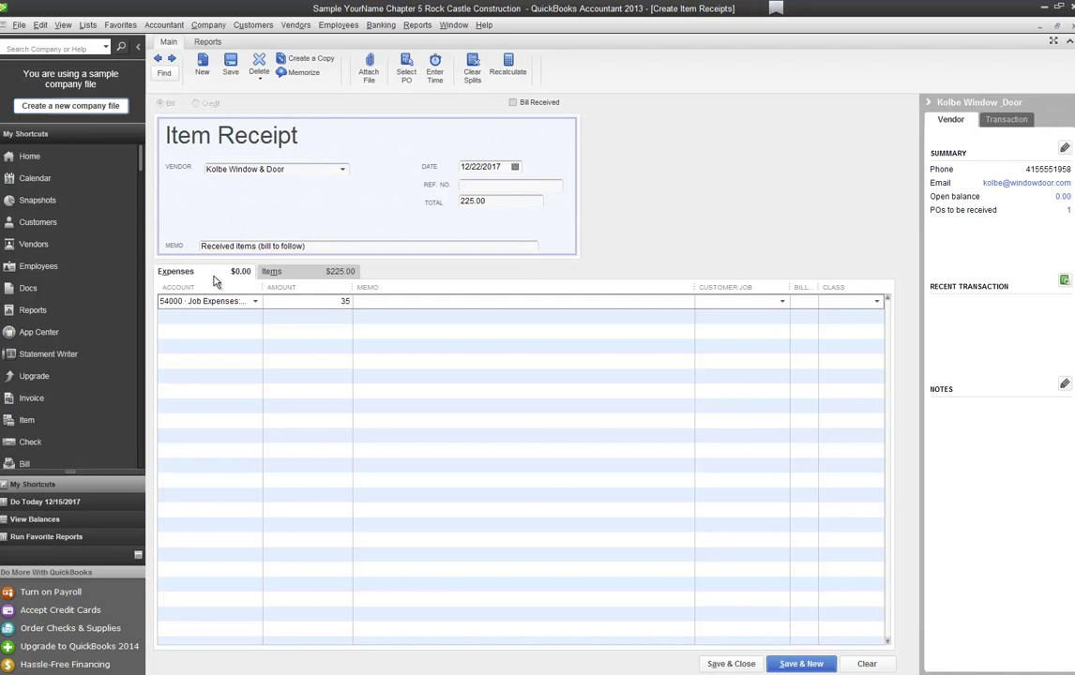
{"action": "key", "text": "Tab"}
{"action": "type", "text": "freight charges"}
{"action": "key", "text": "Tab"}
{"action": "left_click", "coordinate": [508, 71]}
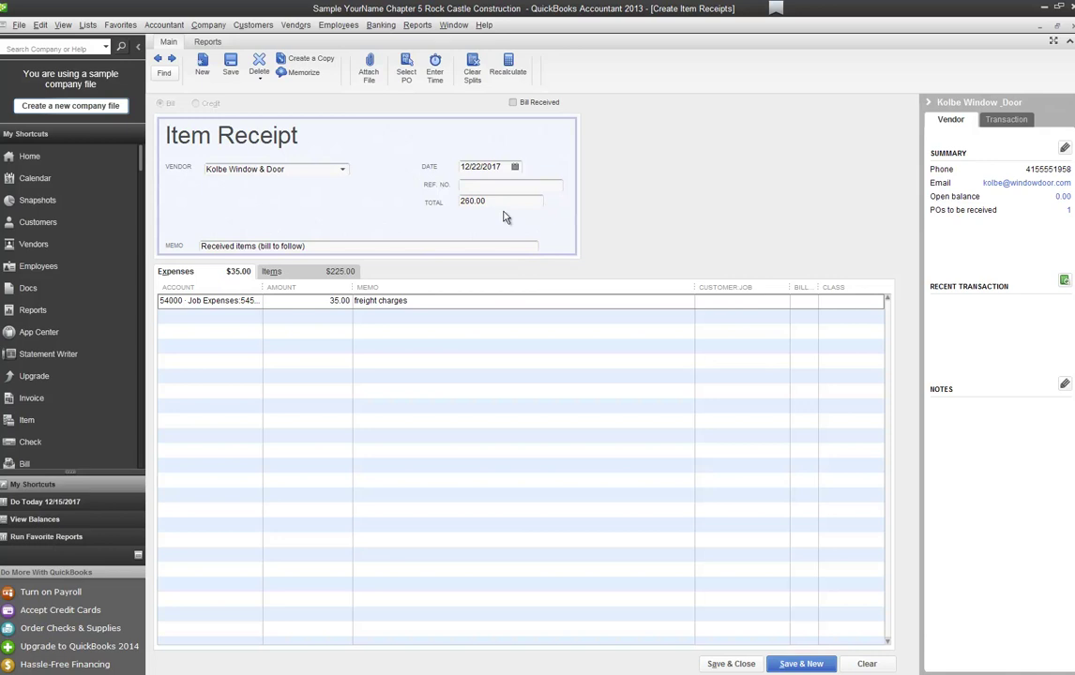
{"action": "left_click", "coordinate": [802, 663]}
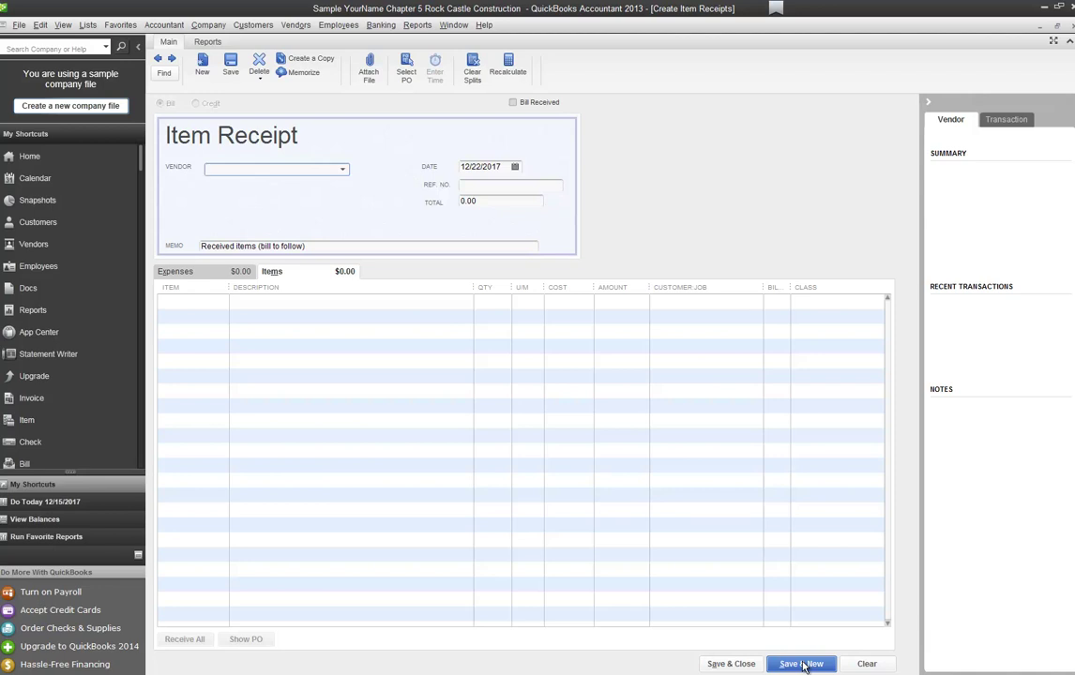
Step: Enter Patton Hardware Supplies as the receipt vendor, backing out of the mistaken vendor entry
{"action": "type", "text": "Patton Hardware Supplies"}
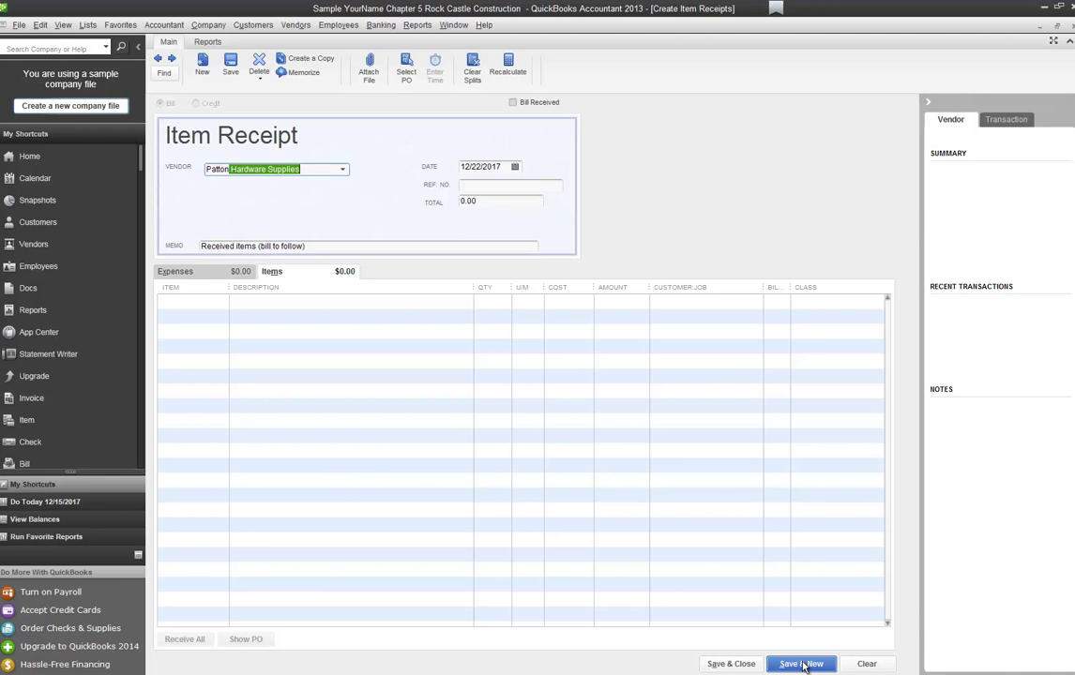
{"action": "key", "text": "Tab"}
{"action": "key", "text": "Return"}
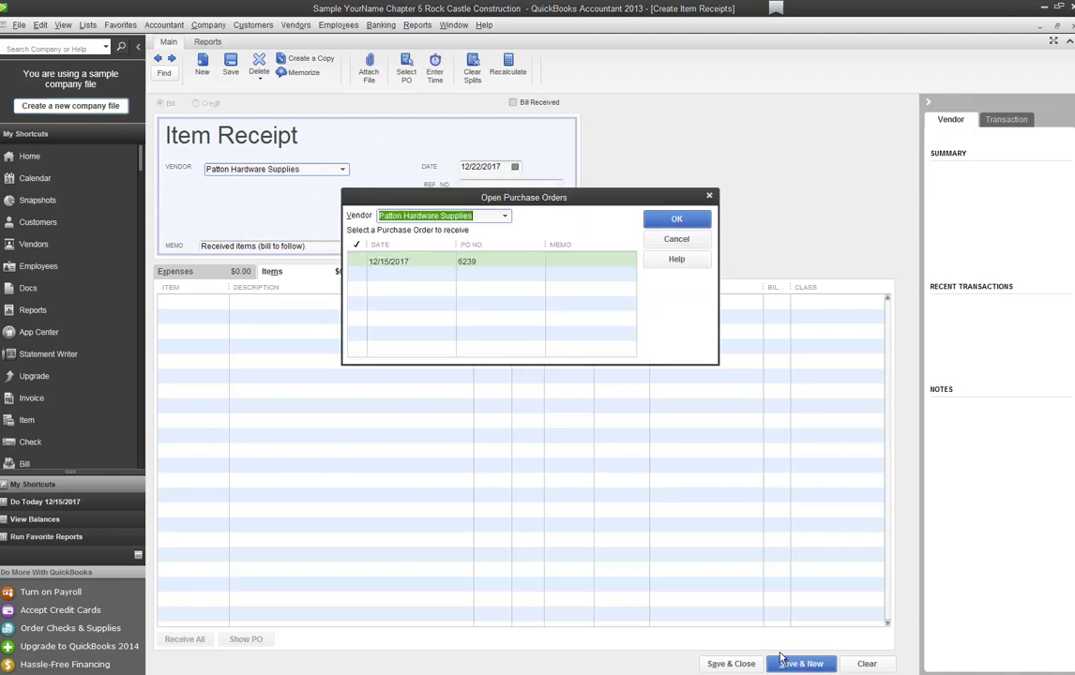
{"action": "key", "text": "BackSpace"}
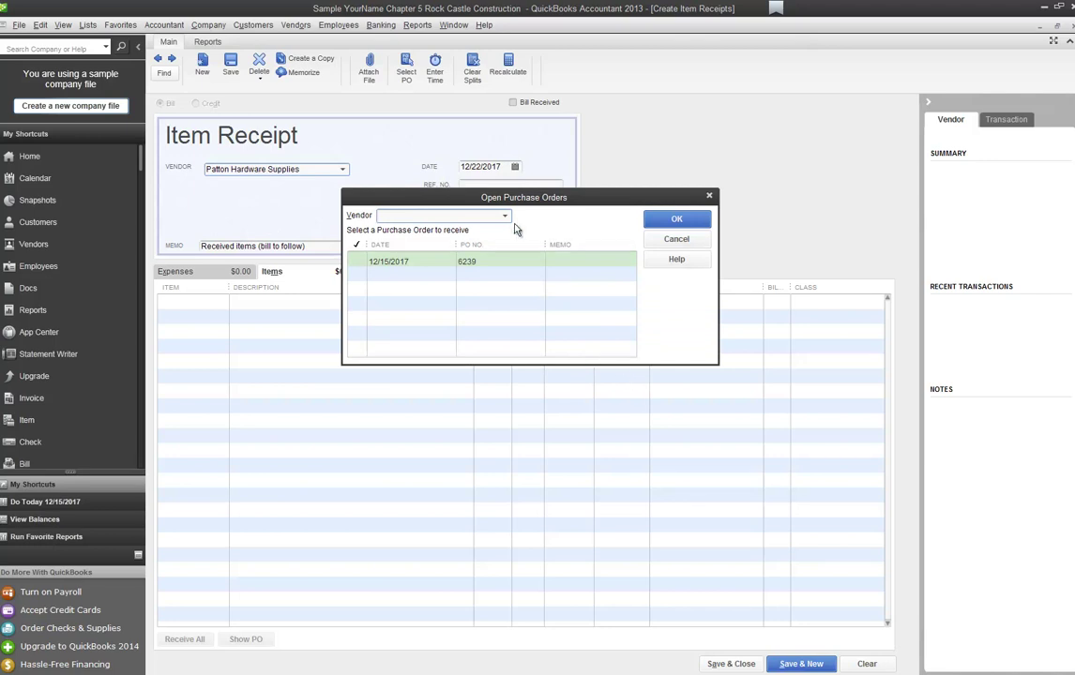
{"action": "left_click", "coordinate": [505, 217]}
{"action": "type", "text": "patt"}
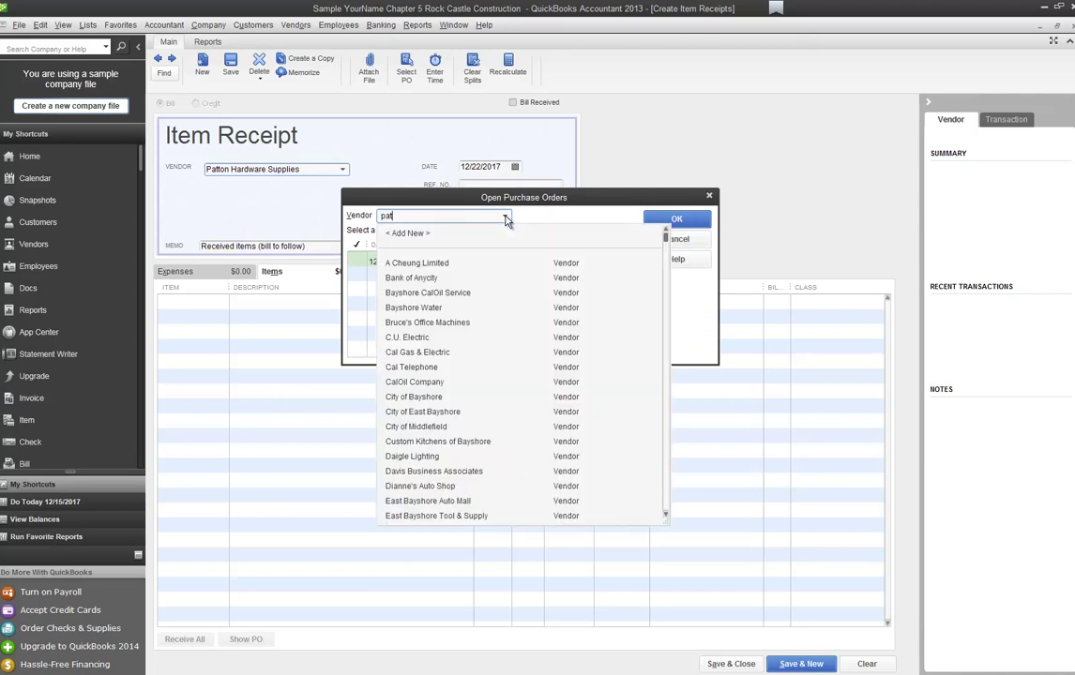
{"action": "key", "text": "Tab"}
{"action": "left_click", "coordinate": [610, 262]}
{"action": "left_click", "coordinate": [676, 240]}
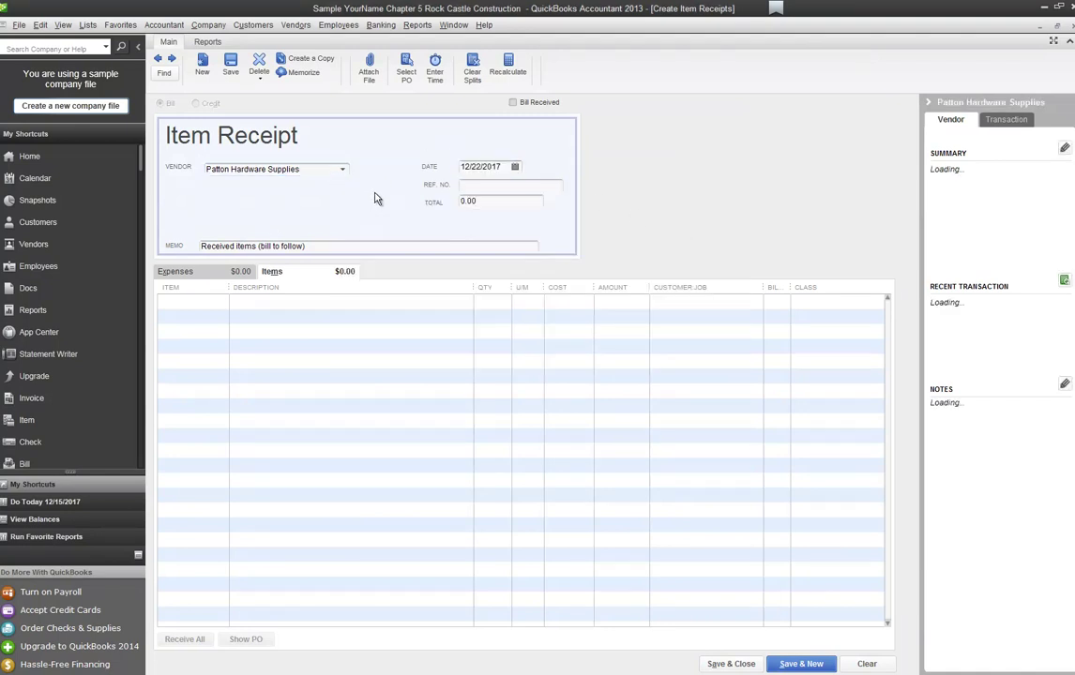
Step: Receive PO 6239's 6 Bifold Knobs (36.00) and save and close the item receipt
{"action": "left_click", "coordinate": [406, 75]}
{"action": "left_click", "coordinate": [356, 261]}
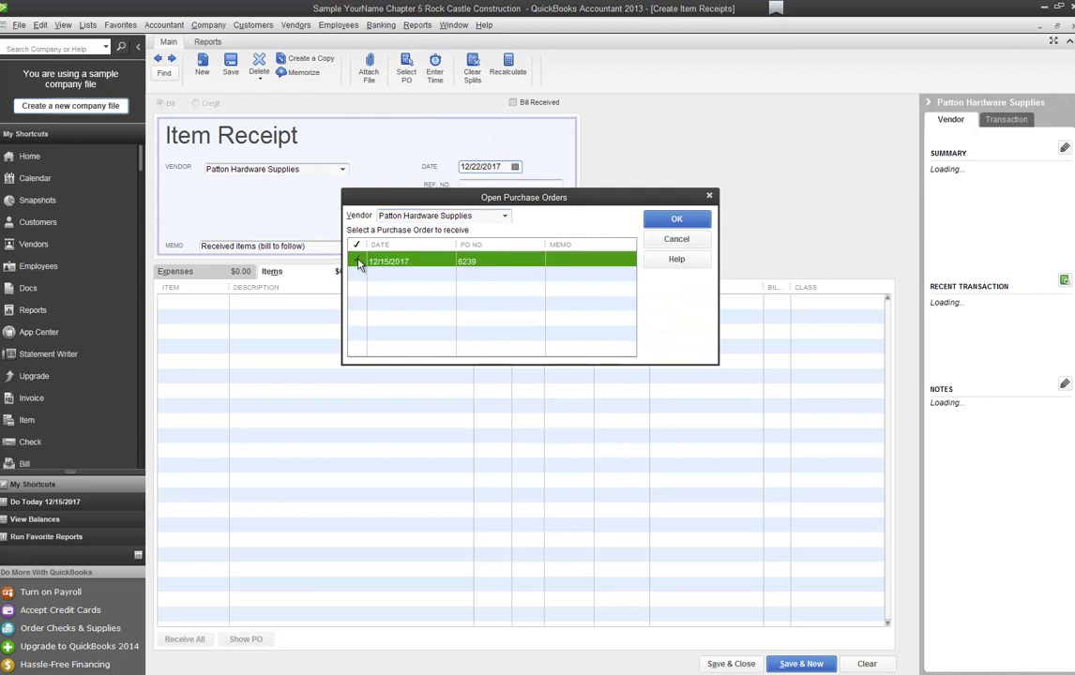
{"action": "left_click", "coordinate": [694, 222]}
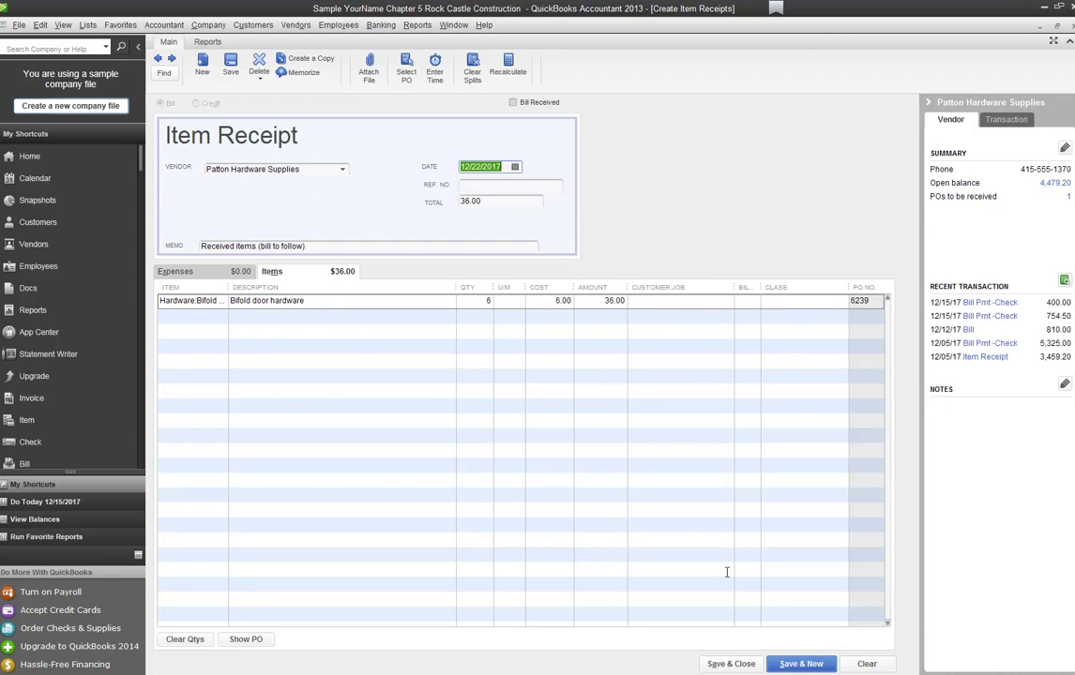
{"action": "left_click", "coordinate": [732, 665]}
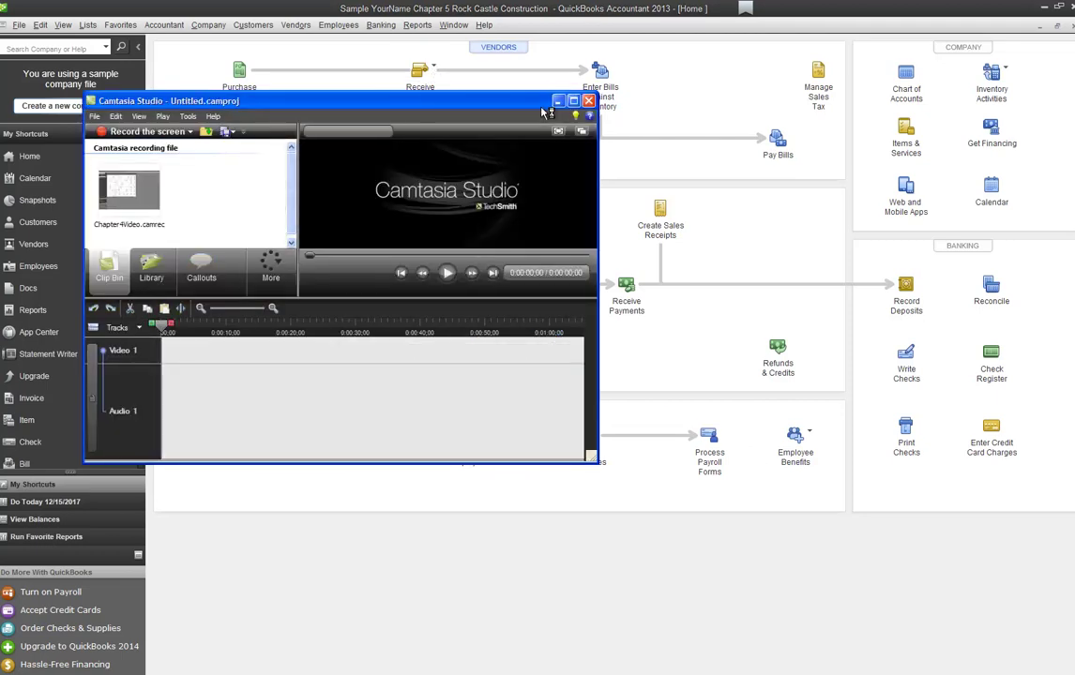
{"action": "left_click", "coordinate": [557, 100]}
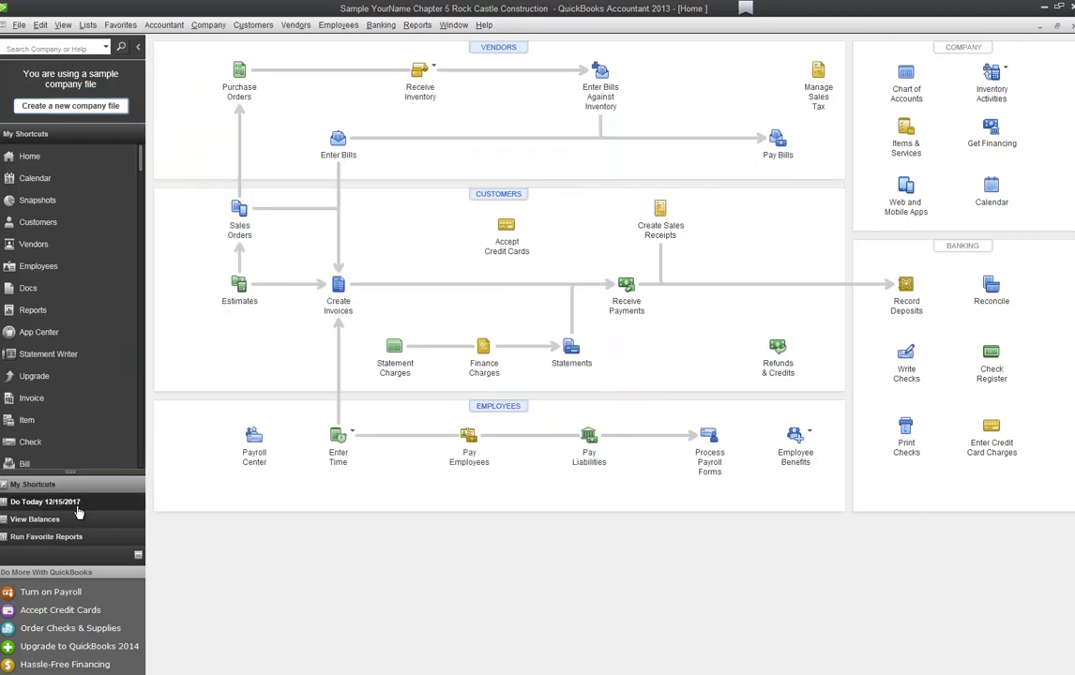
{"action": "left_click", "coordinate": [420, 71]}
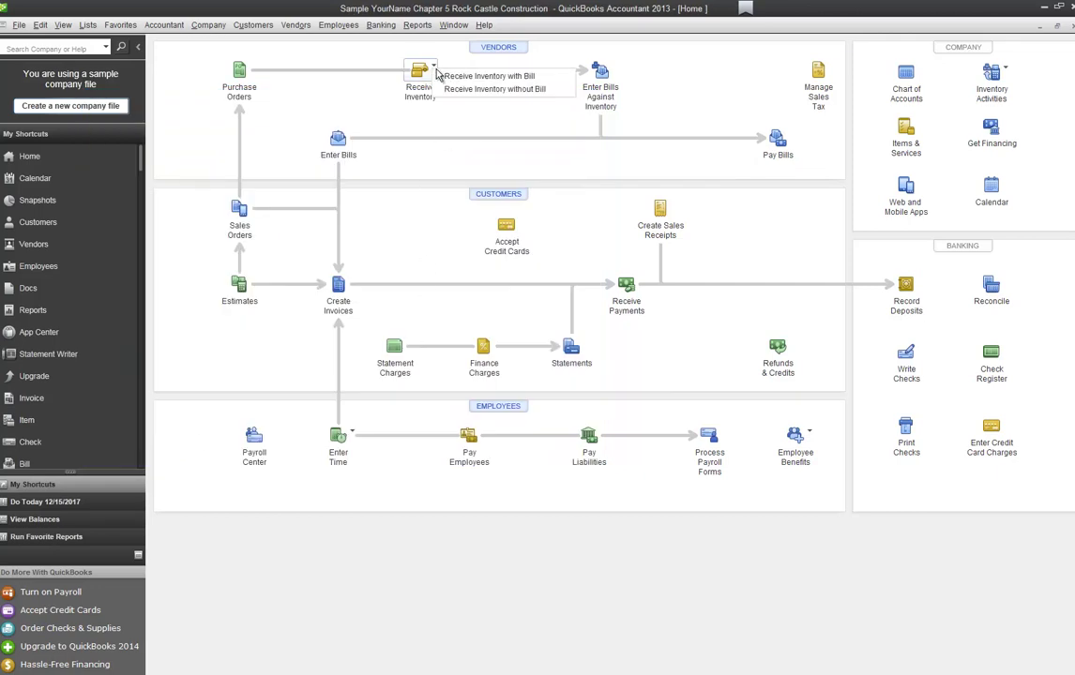
{"action": "left_click", "coordinate": [460, 88]}
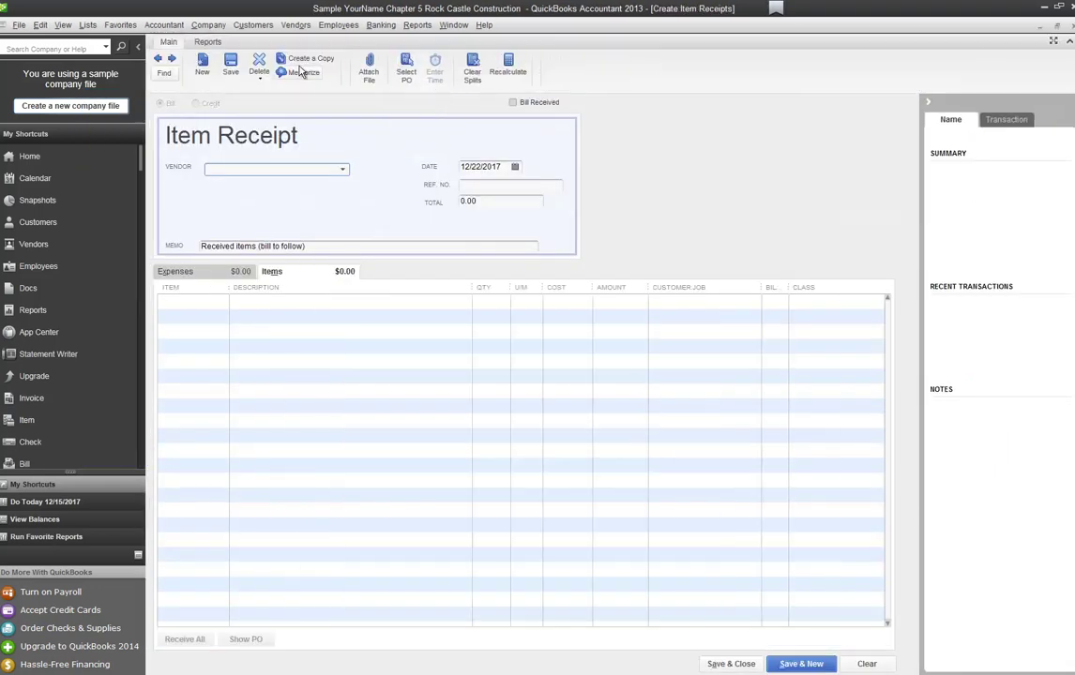
{"action": "left_click", "coordinate": [157, 59]}
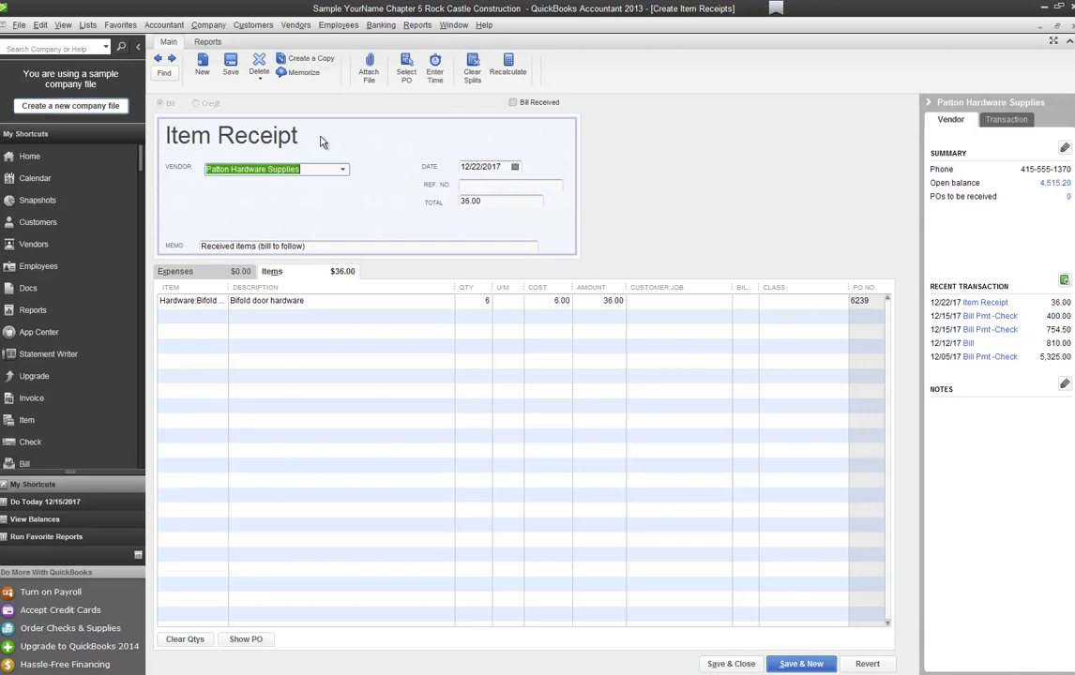
{"action": "left_click", "coordinate": [157, 59]}
{"action": "left_click", "coordinate": [172, 60]}
{"action": "left_click", "coordinate": [172, 60]}
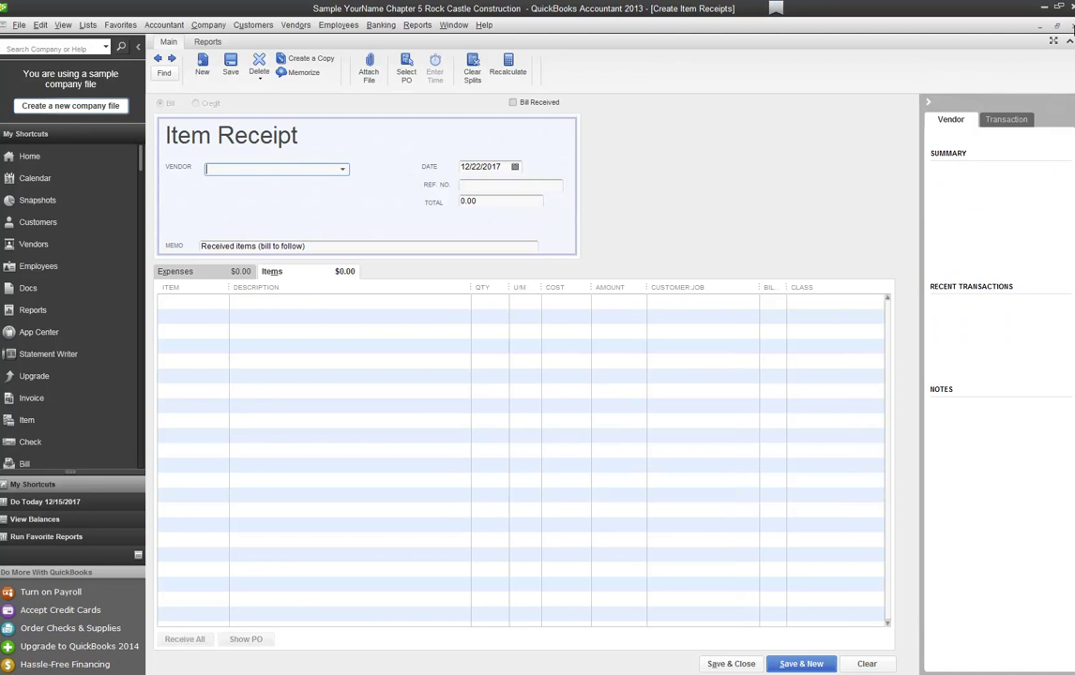
{"action": "left_click", "coordinate": [720, 663]}
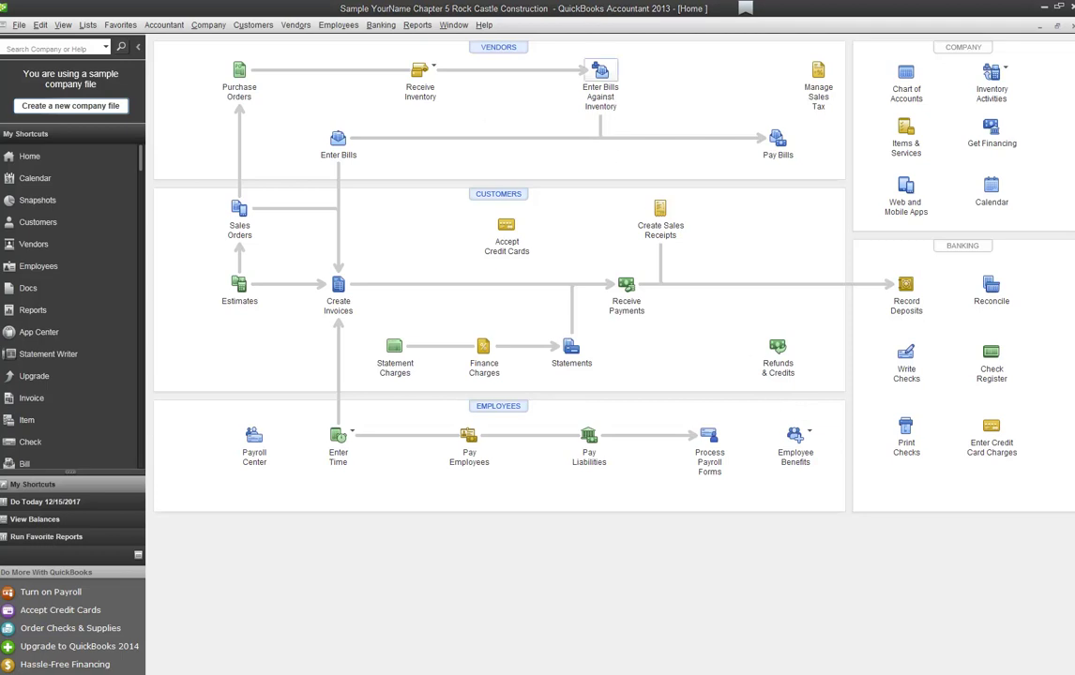
Step: Enter a bill against inventory for Kolbe Window & Door and pick its 12/22/2017 item receipt
{"action": "left_click", "coordinate": [600, 70]}
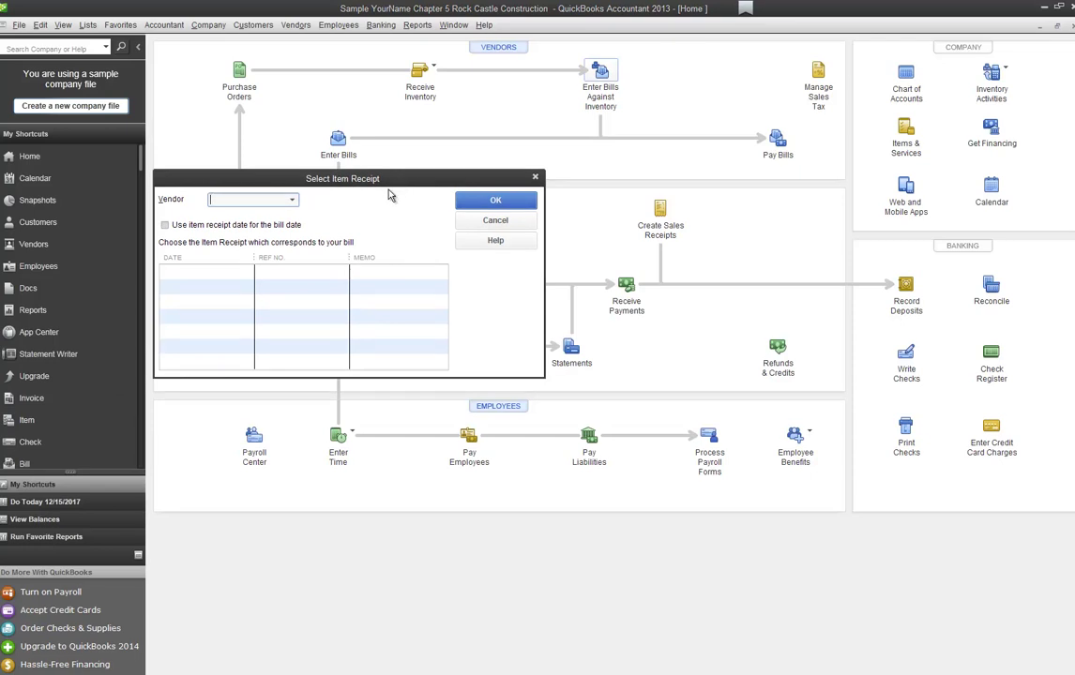
{"action": "type", "text": "Kolbe Window & Door"}
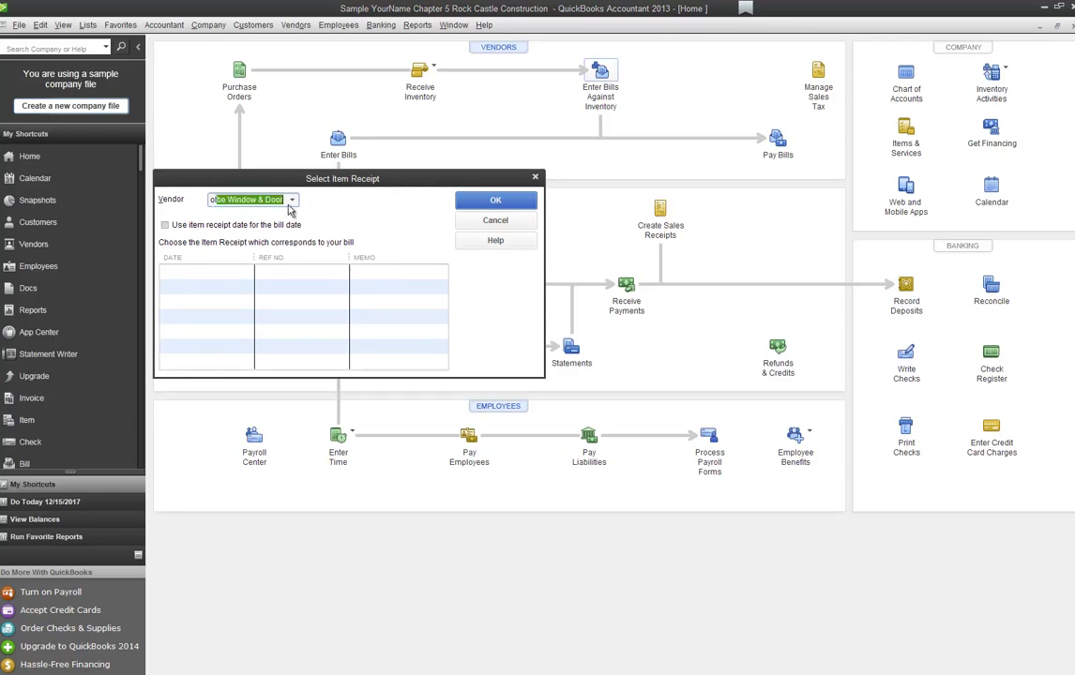
{"action": "key", "text": "Tab"}
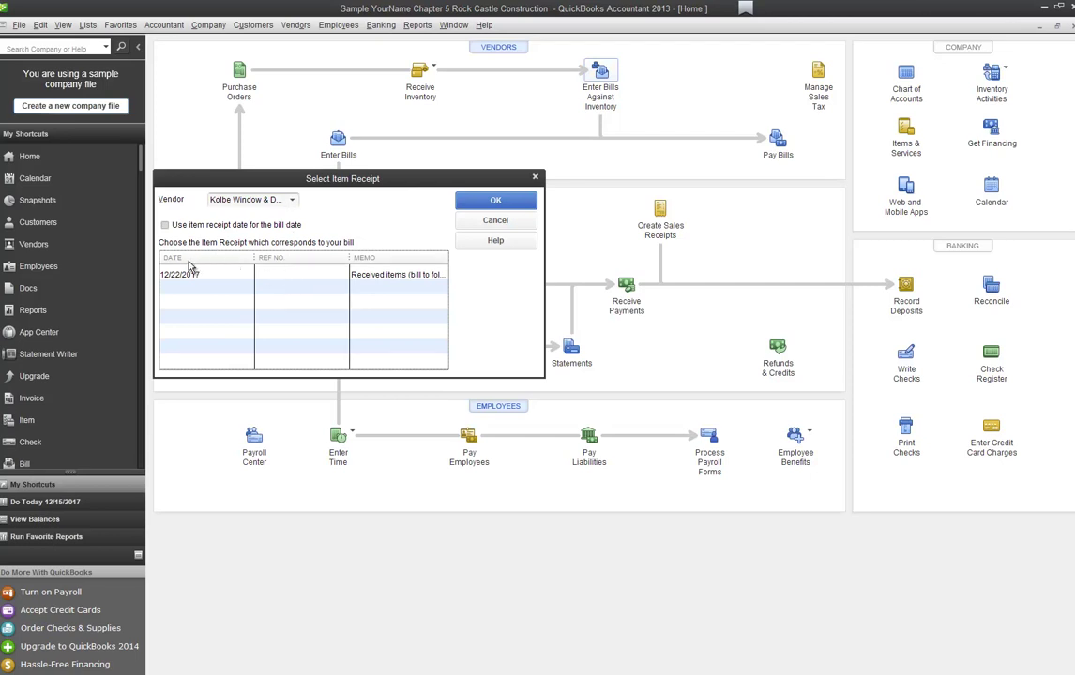
{"action": "left_click", "coordinate": [528, 205]}
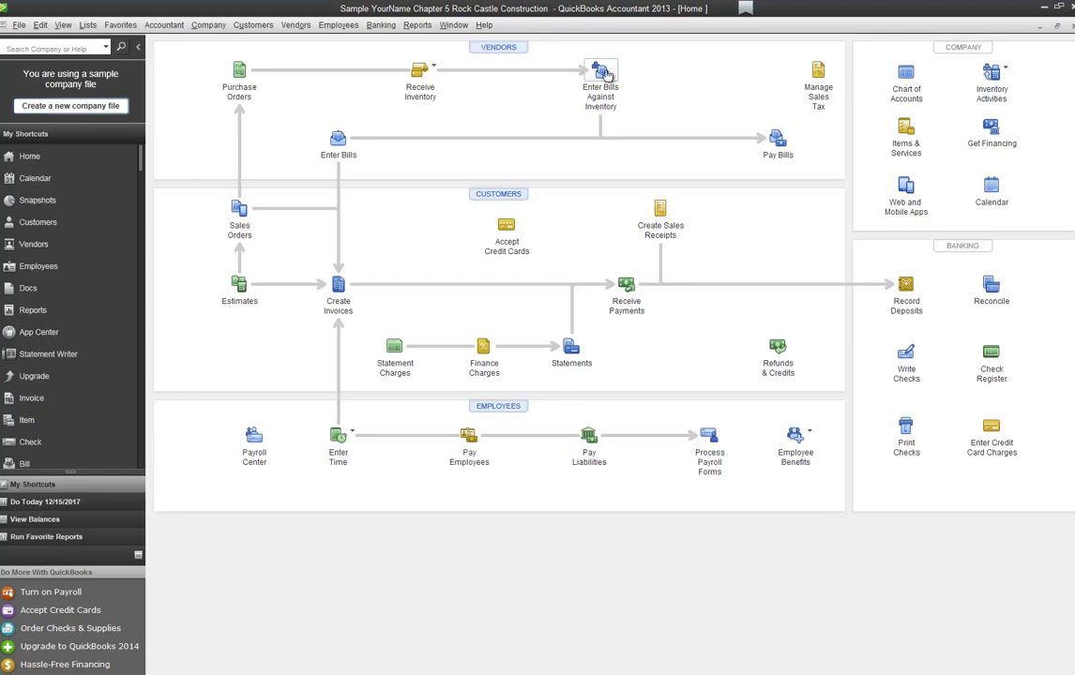
{"action": "left_click", "coordinate": [600, 75]}
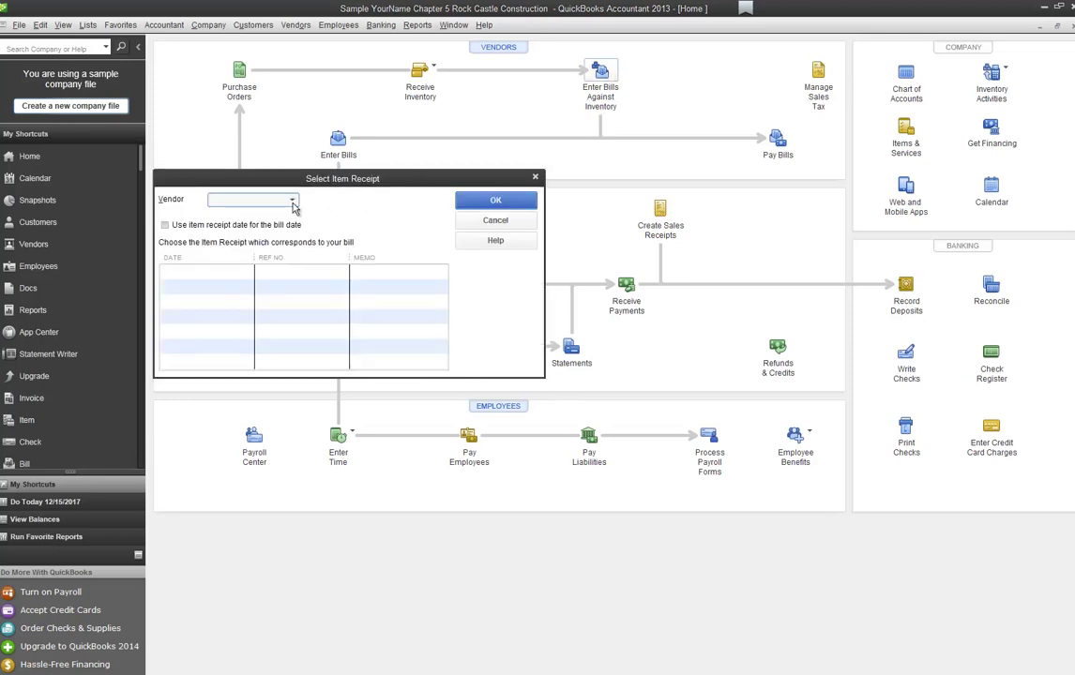
{"action": "type", "text": "p"}
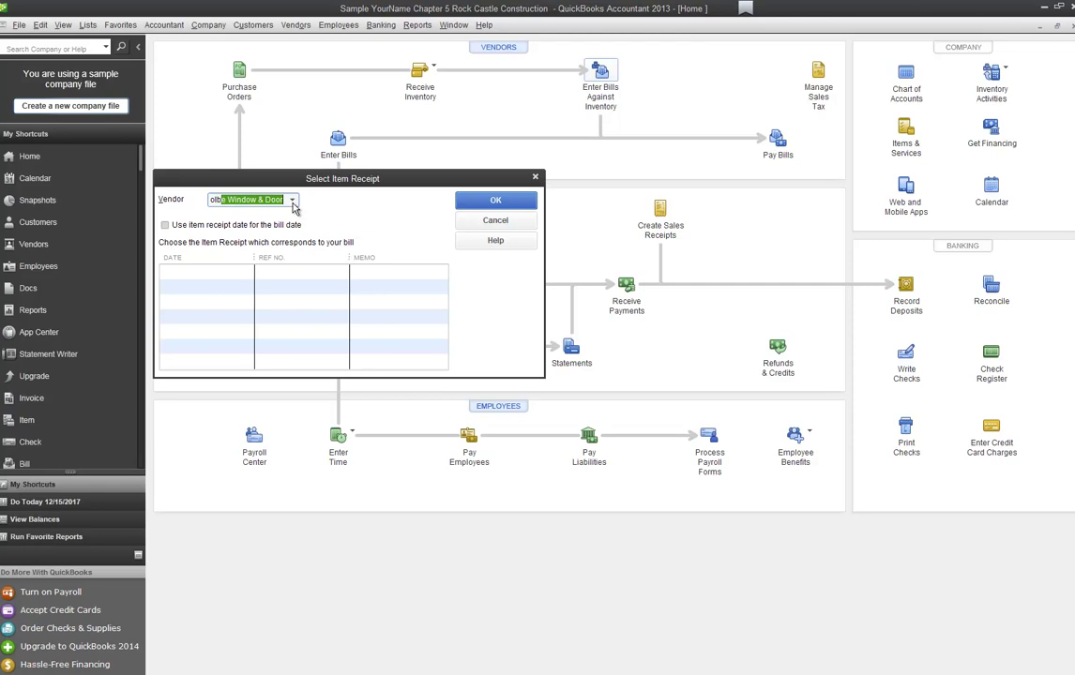
{"action": "key", "text": "Tab"}
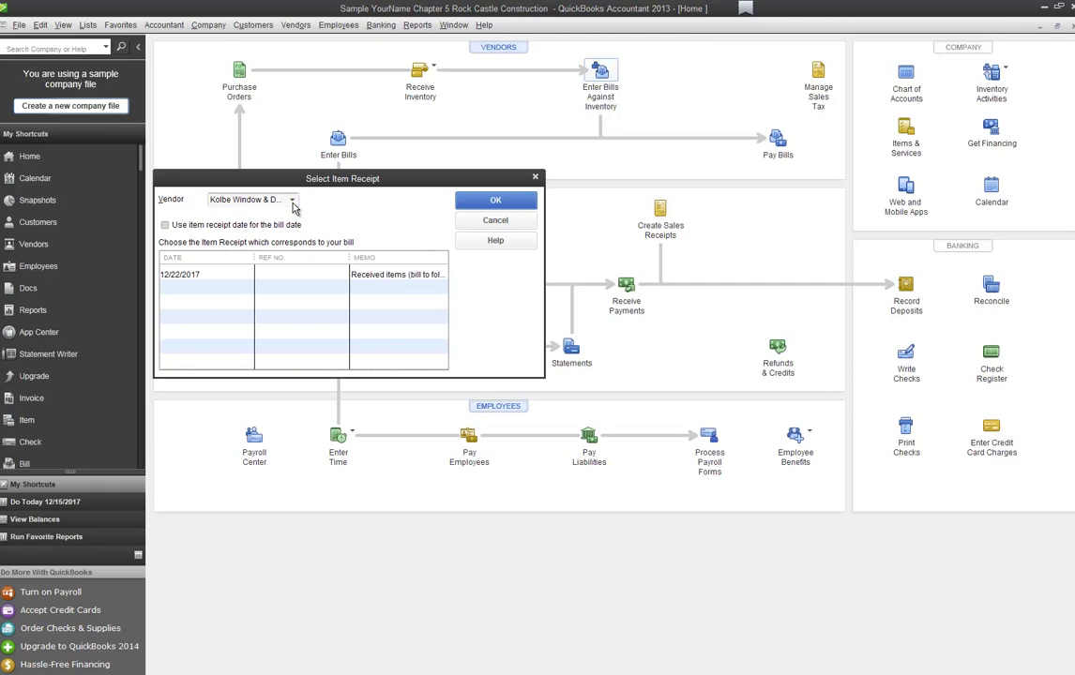
{"action": "left_click", "coordinate": [206, 276]}
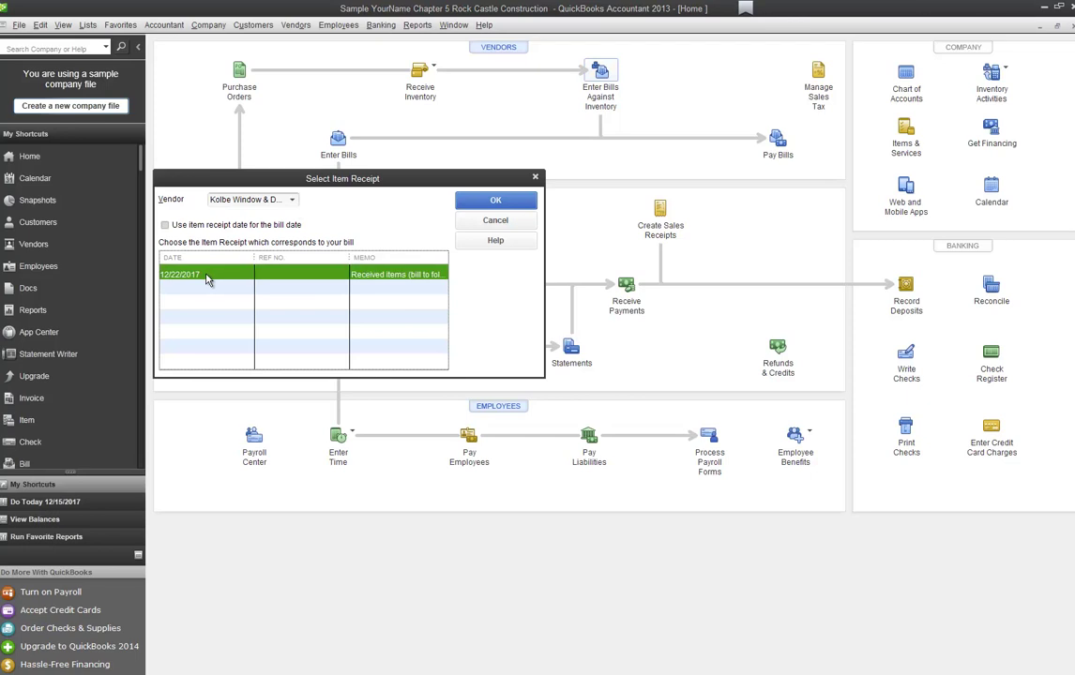
Step: Load Kolbe's 12/22/2017 receipt into a 260.00 bill due 01/06/2018 and record it
{"action": "left_click", "coordinate": [495, 200]}
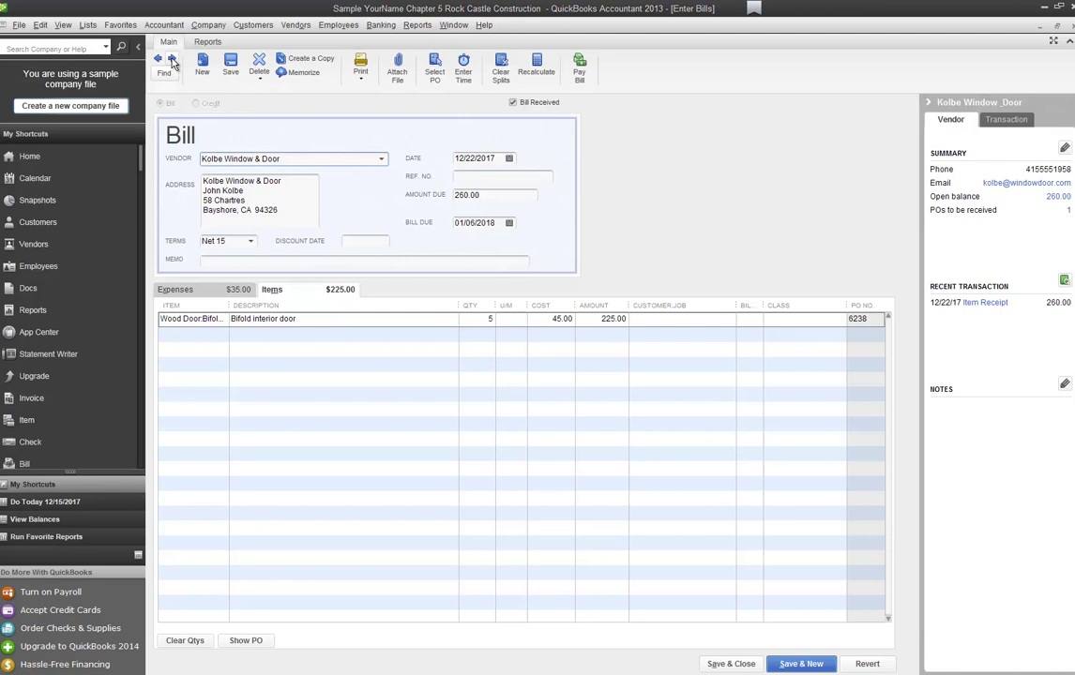
{"action": "left_click", "coordinate": [172, 59]}
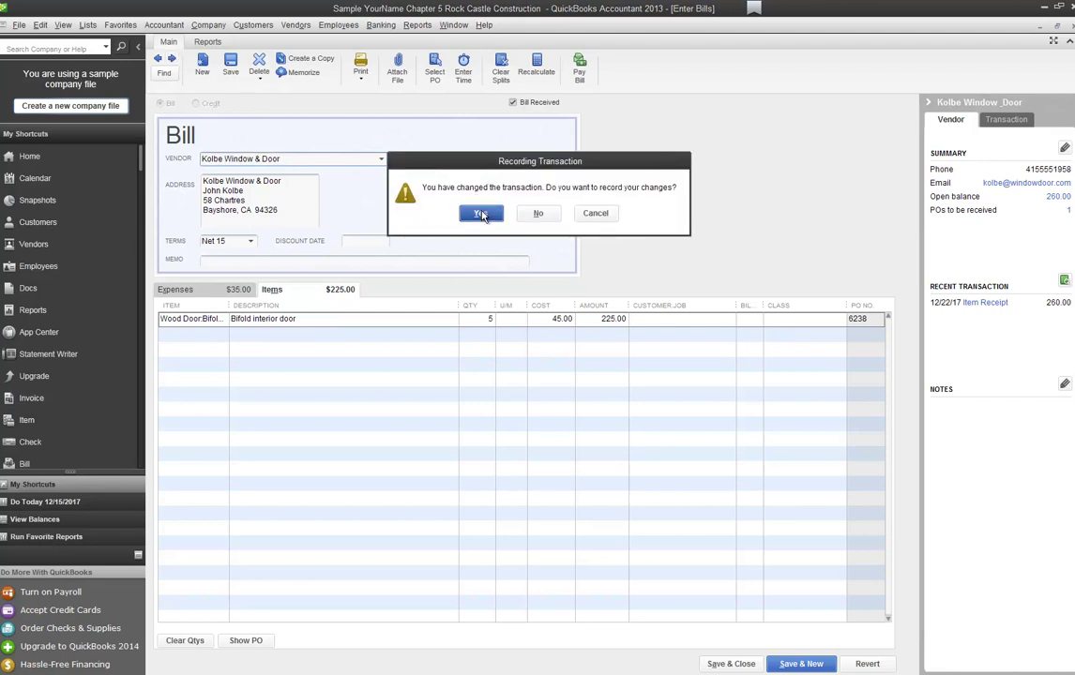
{"action": "left_click", "coordinate": [480, 214]}
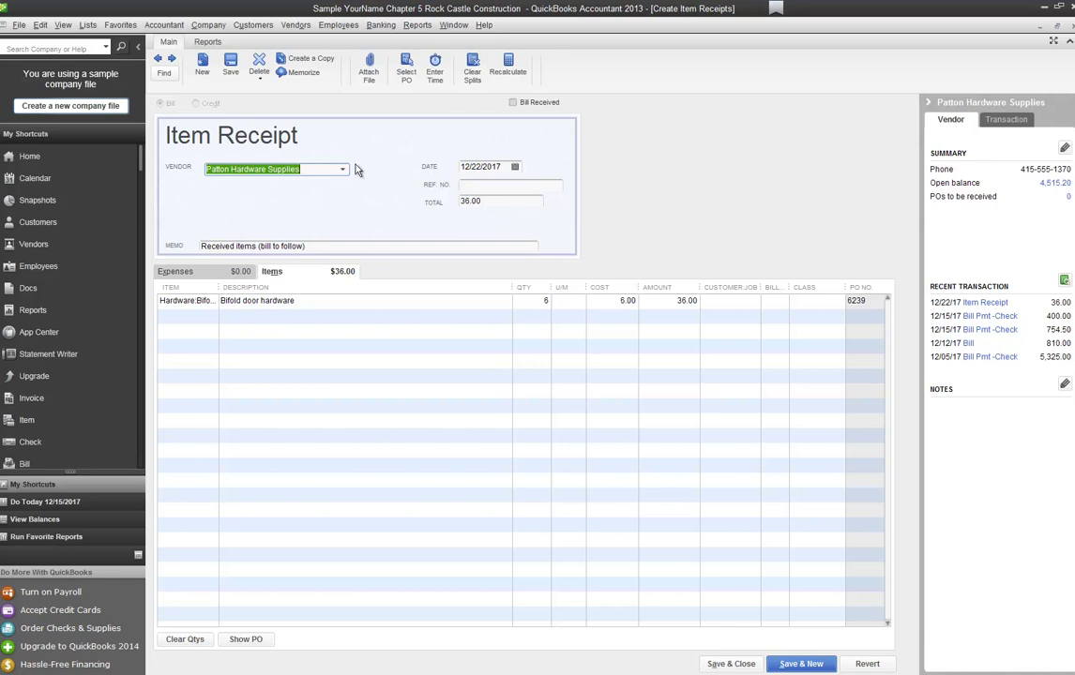
Step: Mark Patton Hardware's 36.00 receipt Bill Received, record it due 01/21/2018, and close Enter Bills
{"action": "right_click", "coordinate": [358, 199]}
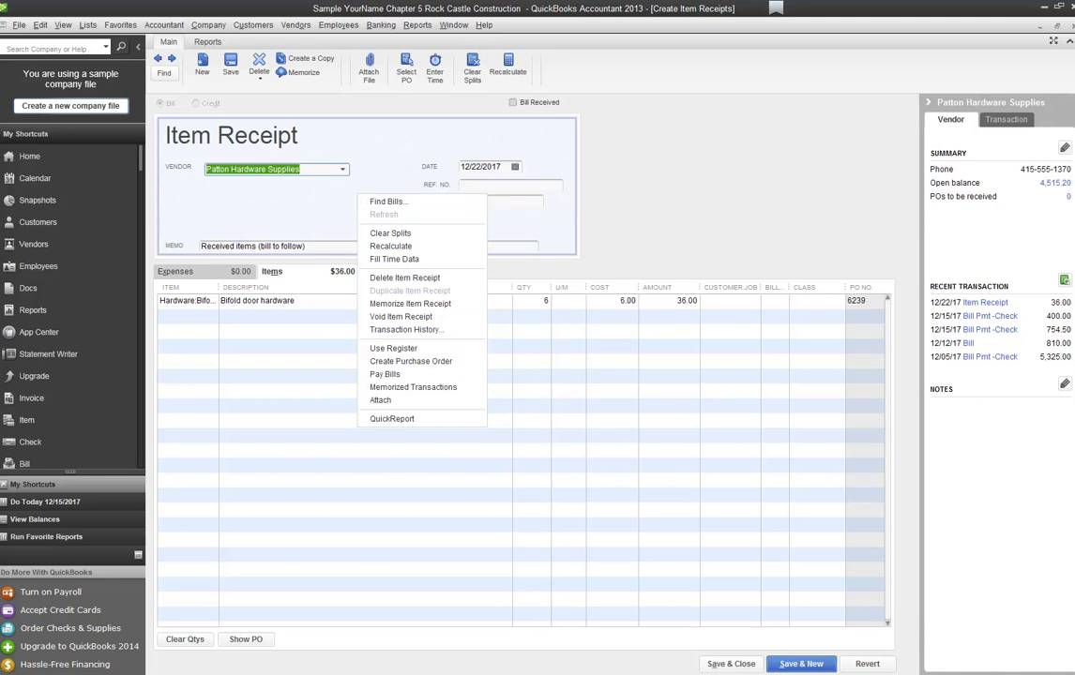
{"action": "left_click", "coordinate": [593, 254]}
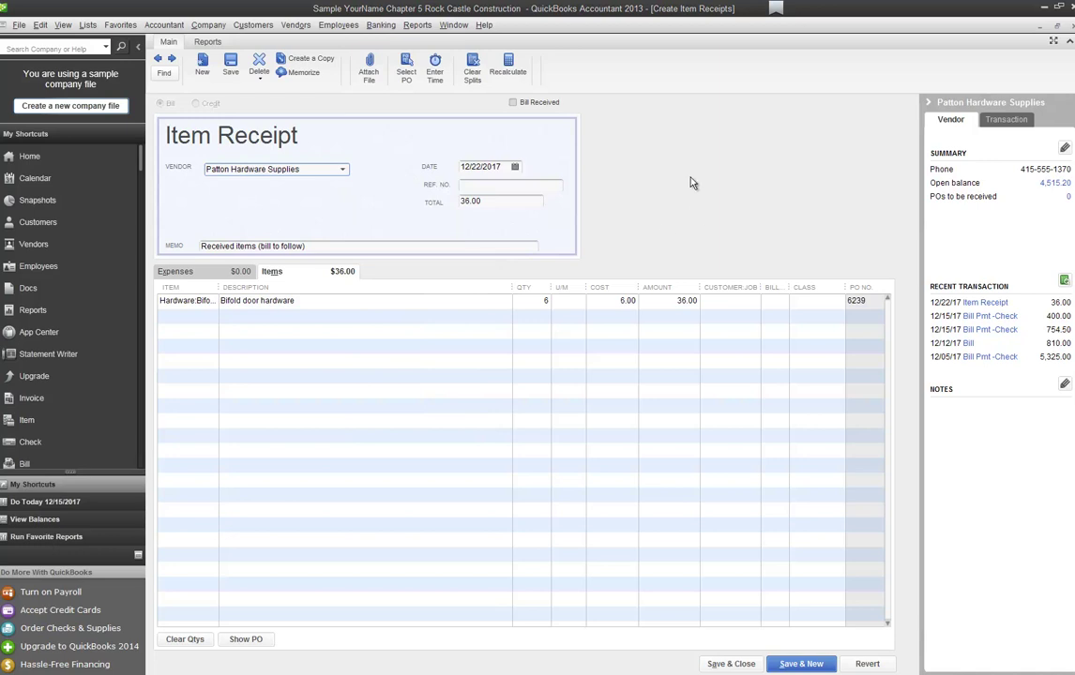
{"action": "left_click", "coordinate": [512, 103]}
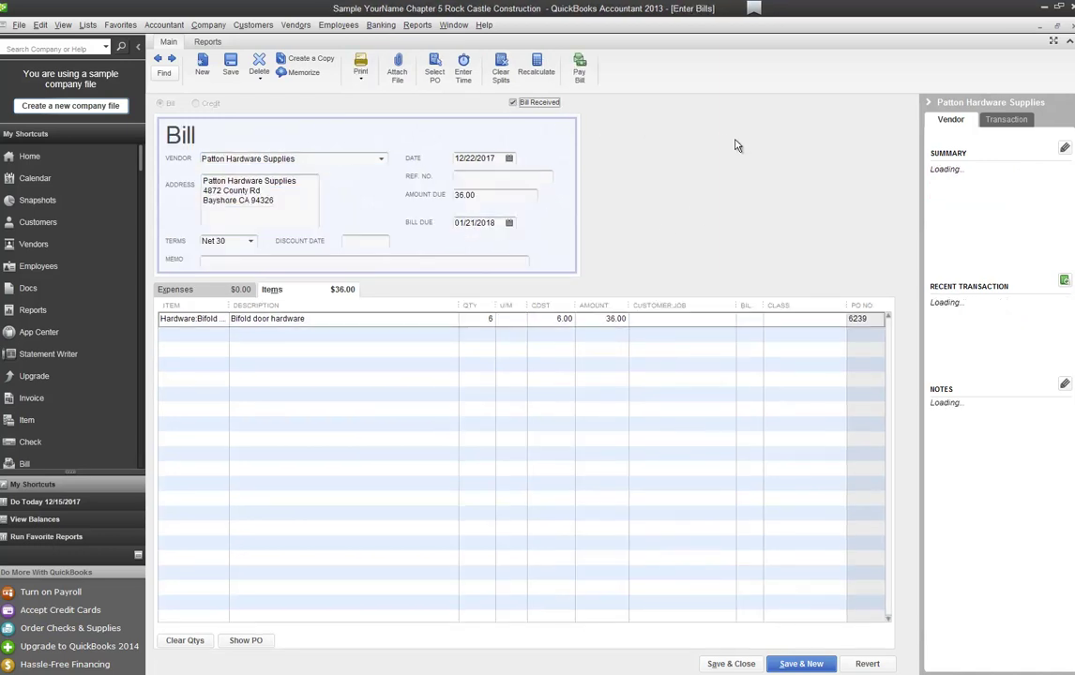
{"action": "left_click", "coordinate": [512, 103]}
{"action": "left_click", "coordinate": [513, 103]}
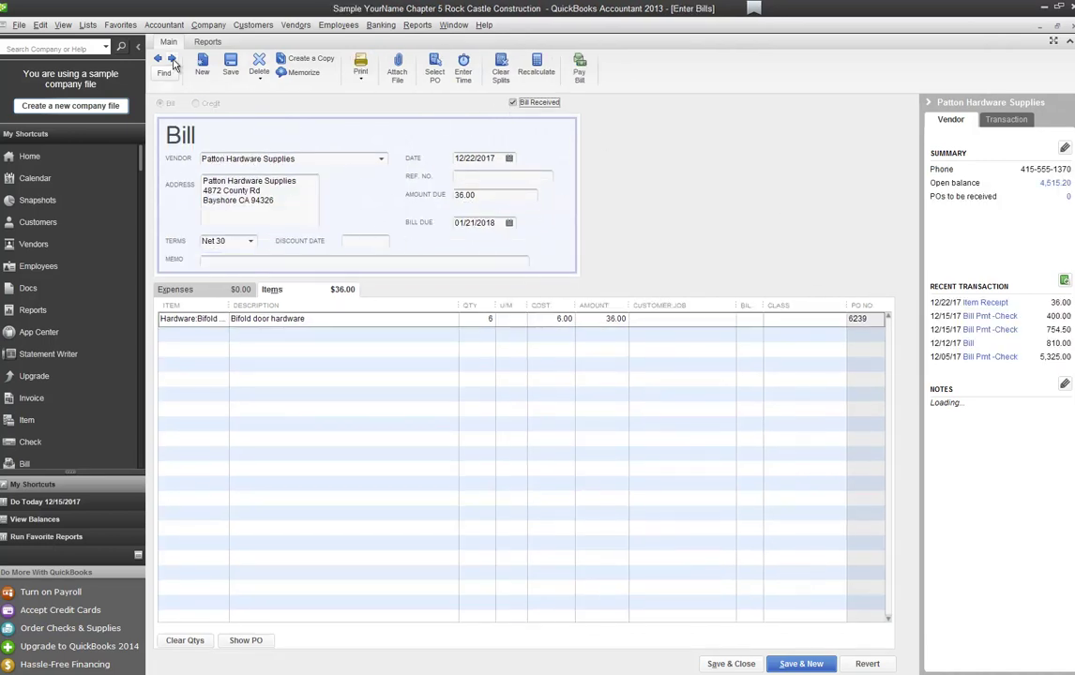
{"action": "left_click", "coordinate": [157, 58]}
{"action": "left_click", "coordinate": [480, 214]}
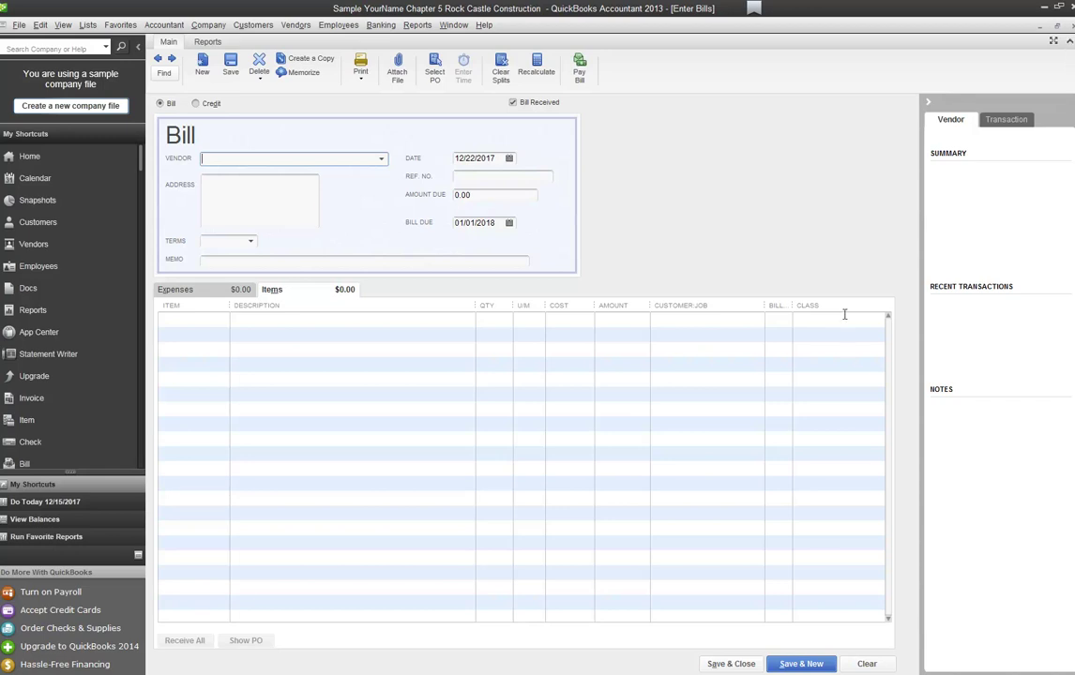
{"action": "left_click", "coordinate": [1072, 26]}
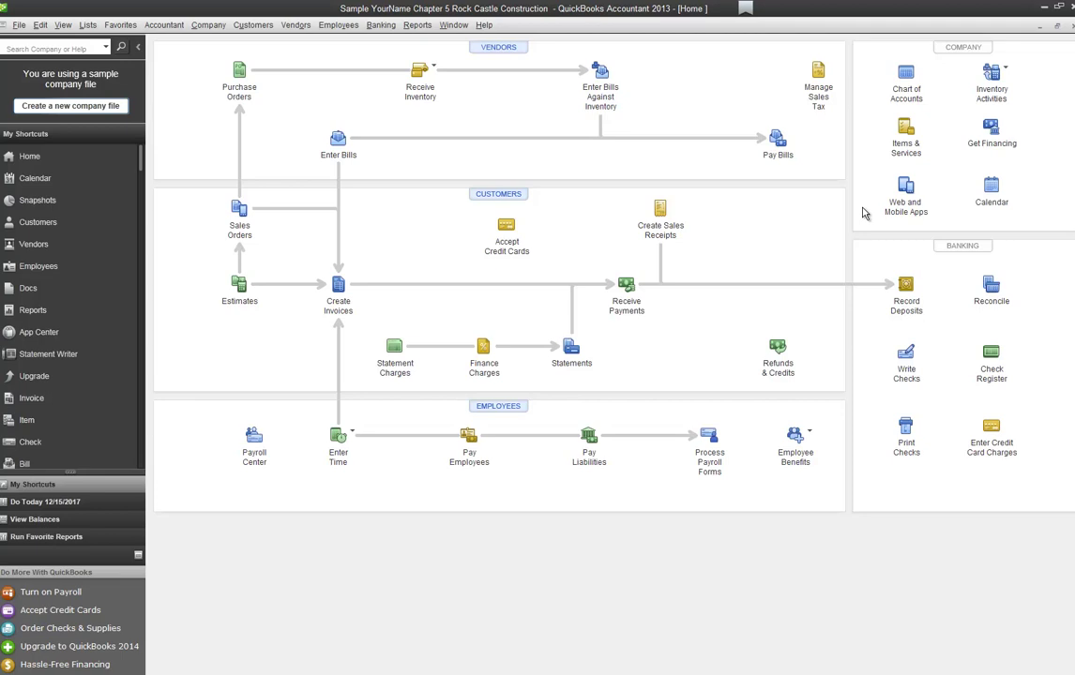
Step: In Pay Bills, select the 36.00 Patton Hardware Supplies and 260.00 Kolbe Window & Door bills
{"action": "left_click", "coordinate": [783, 152]}
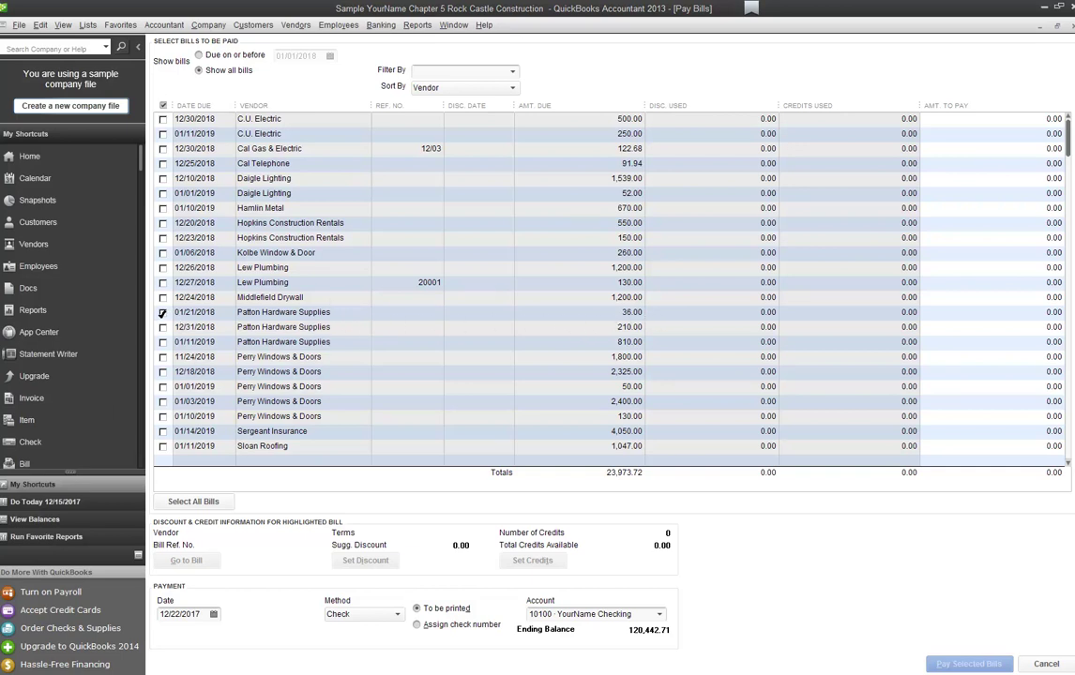
{"action": "left_click", "coordinate": [163, 313]}
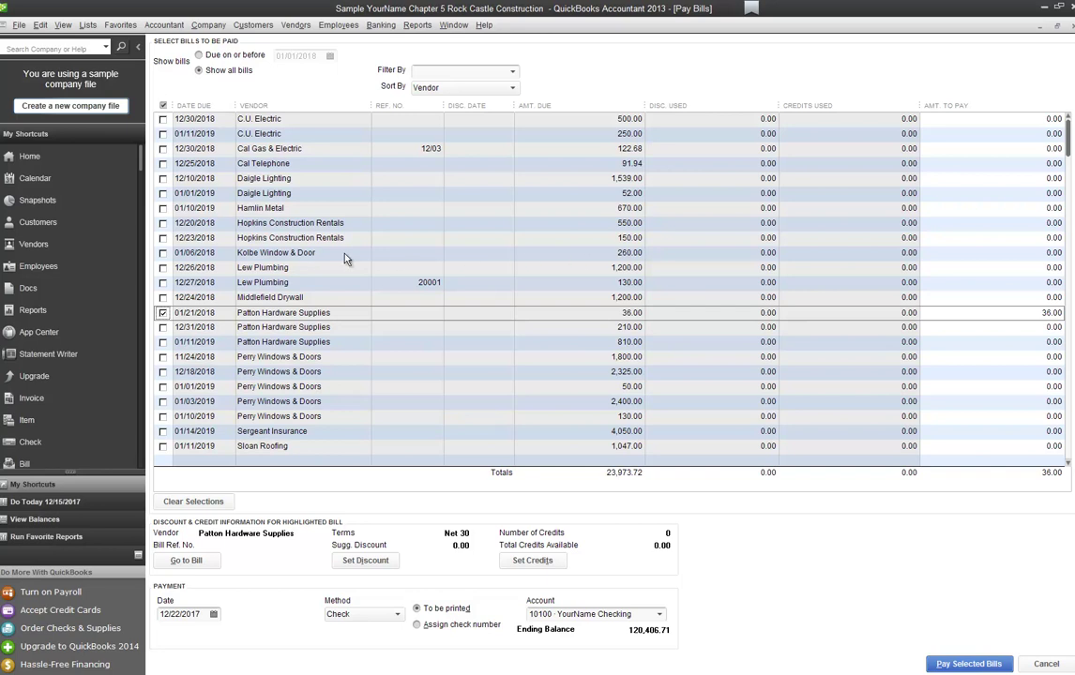
{"action": "left_click", "coordinate": [163, 253]}
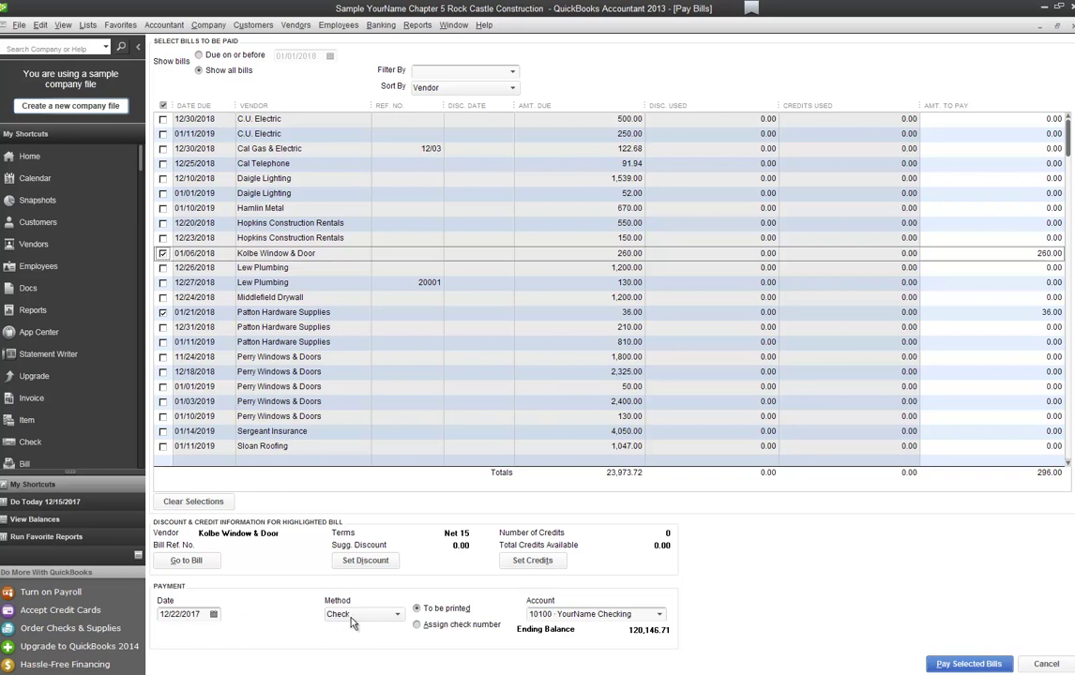
Step: Pay the two selected bills by check from 10100 Checking, dated 12/23/2017
{"action": "left_click", "coordinate": [396, 615]}
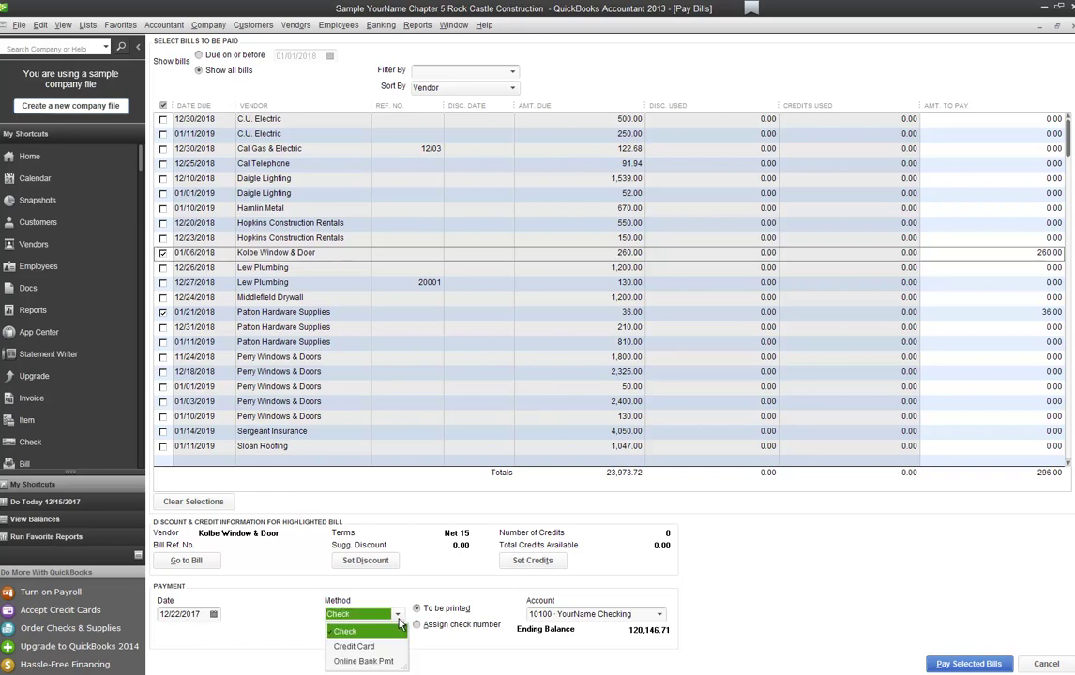
{"action": "left_click", "coordinate": [352, 631]}
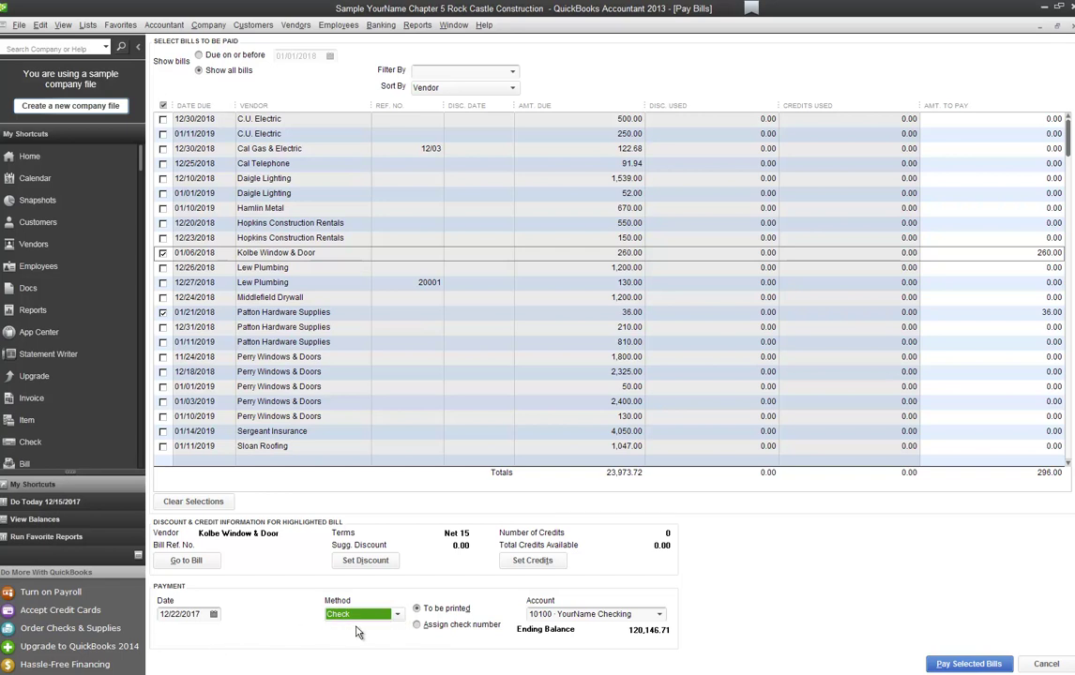
{"action": "left_click", "coordinate": [213, 615]}
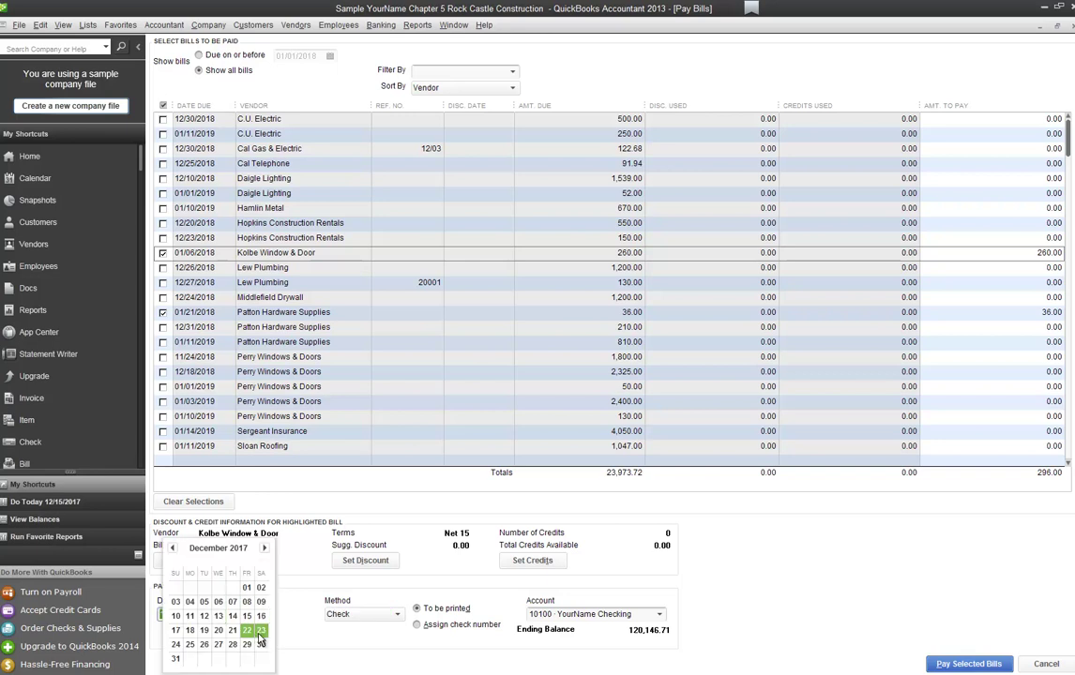
{"action": "left_click", "coordinate": [260, 631]}
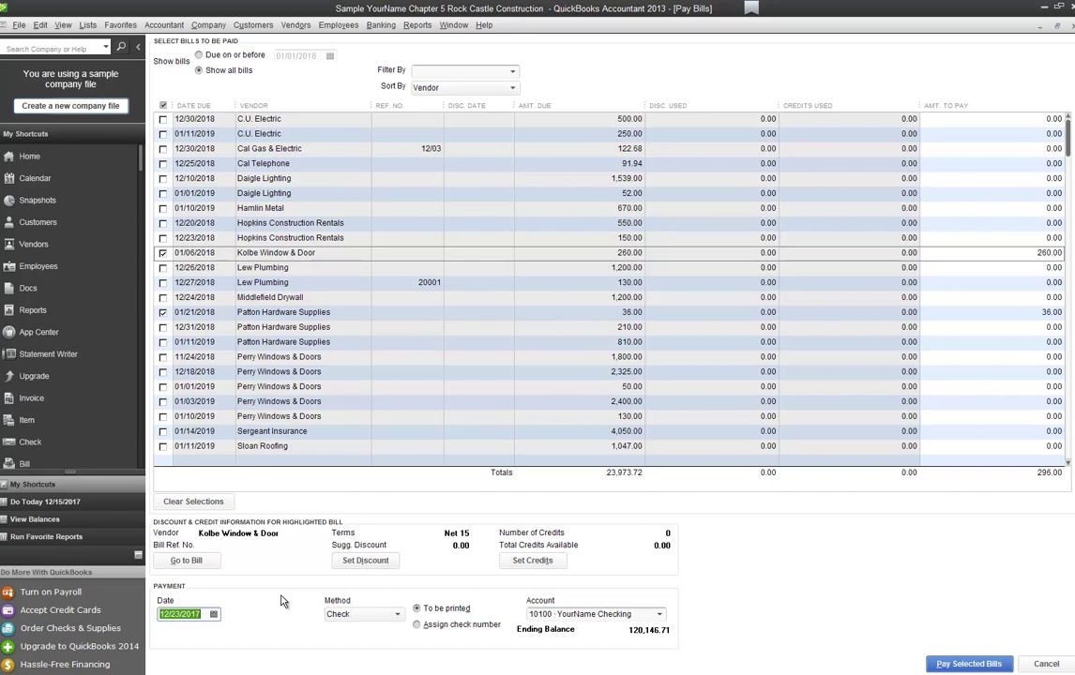
{"action": "left_click", "coordinate": [660, 615]}
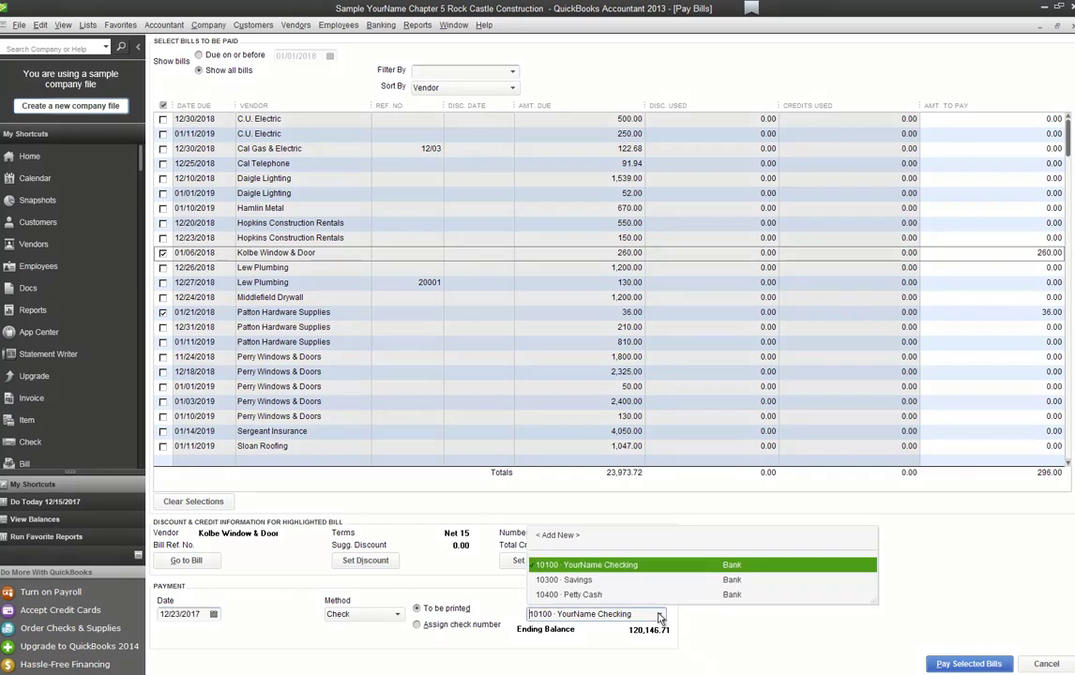
{"action": "left_click", "coordinate": [662, 616]}
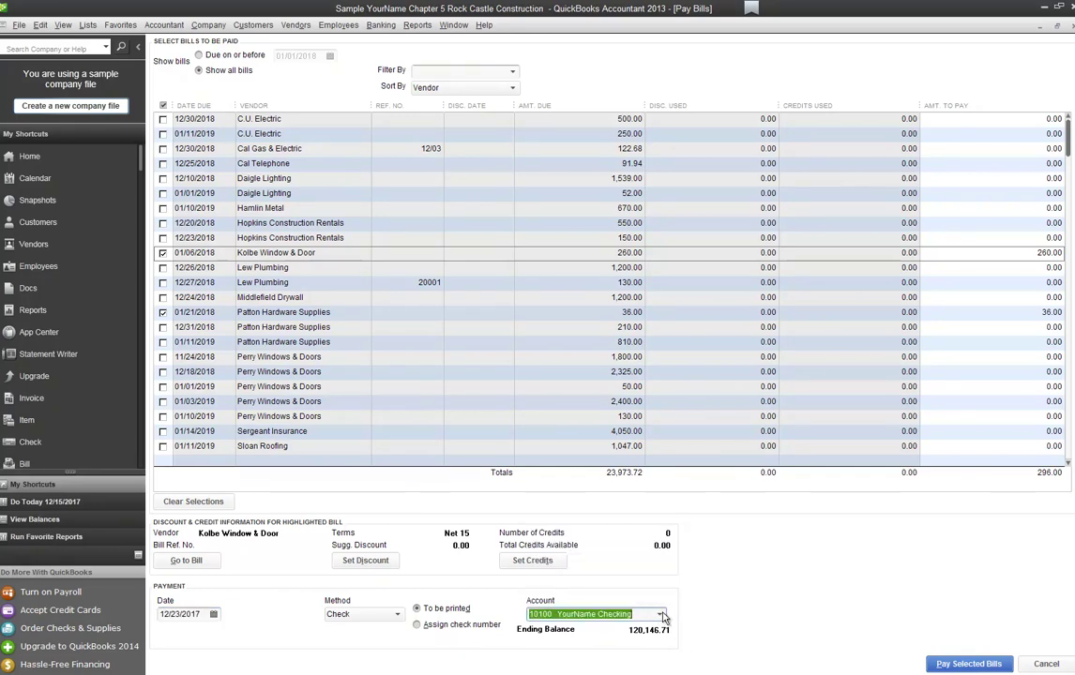
{"action": "left_click", "coordinate": [1002, 661]}
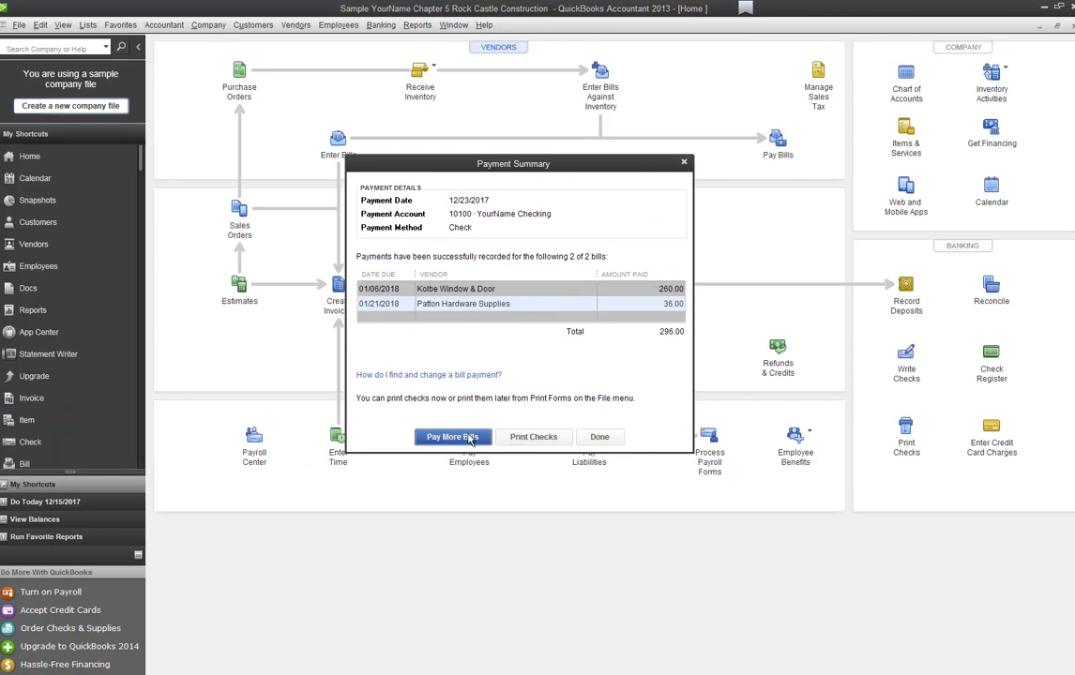
{"action": "left_click", "coordinate": [600, 437]}
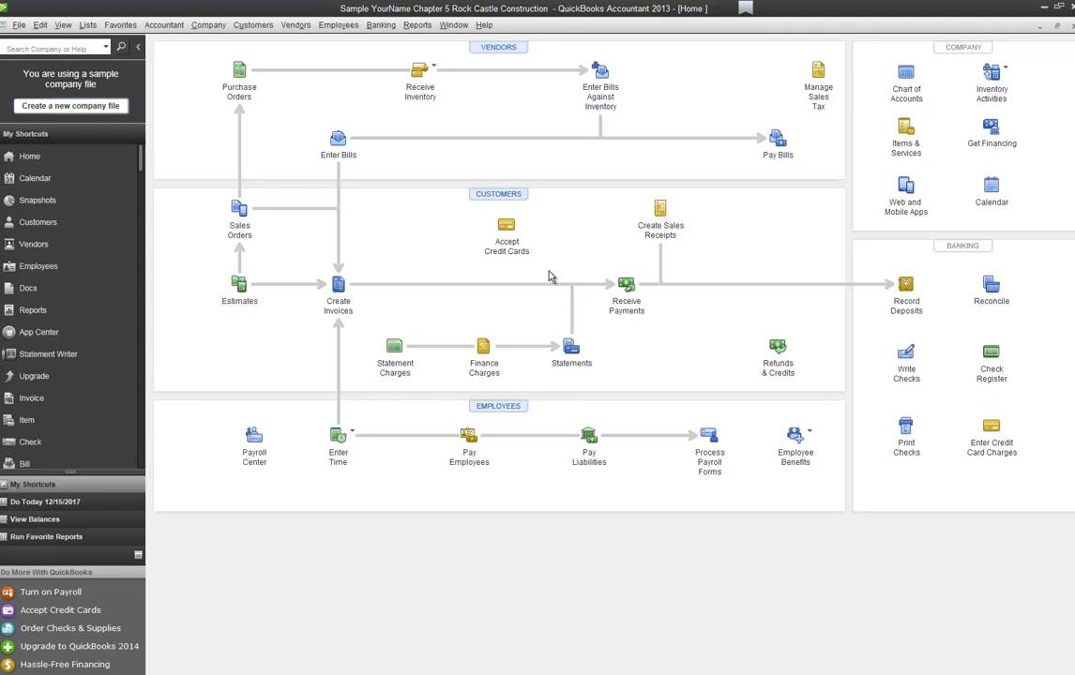
Step: Receive PO 6234 items from Wheeler's Tile Etc. with their 712.80 bill and save it
{"action": "left_click", "coordinate": [420, 71]}
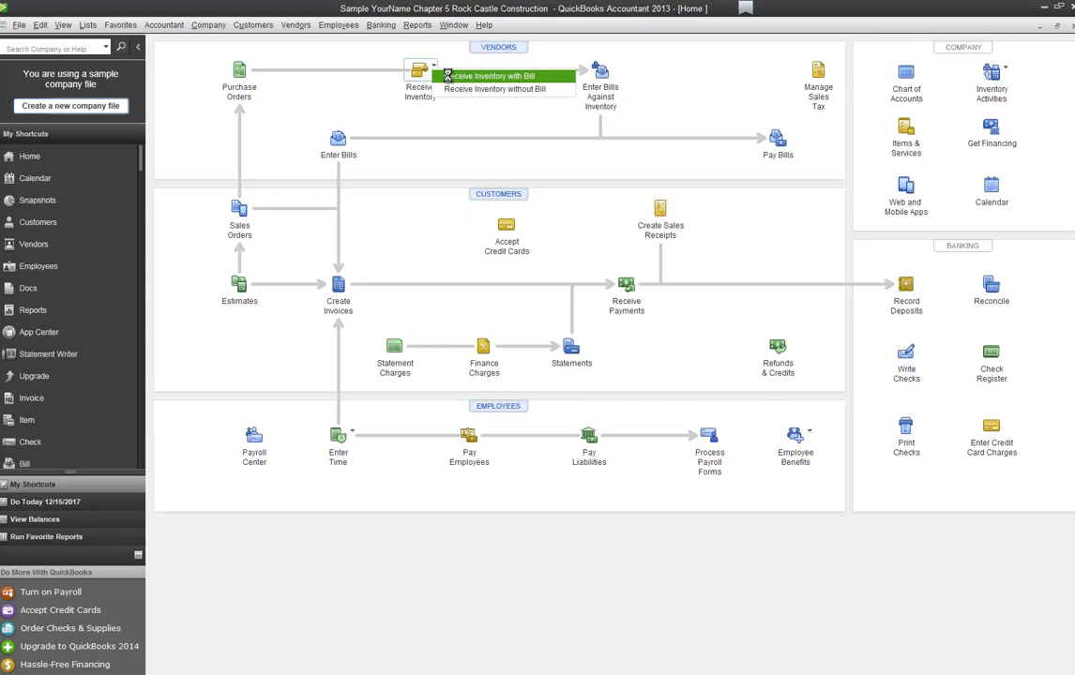
{"action": "left_click", "coordinate": [447, 79]}
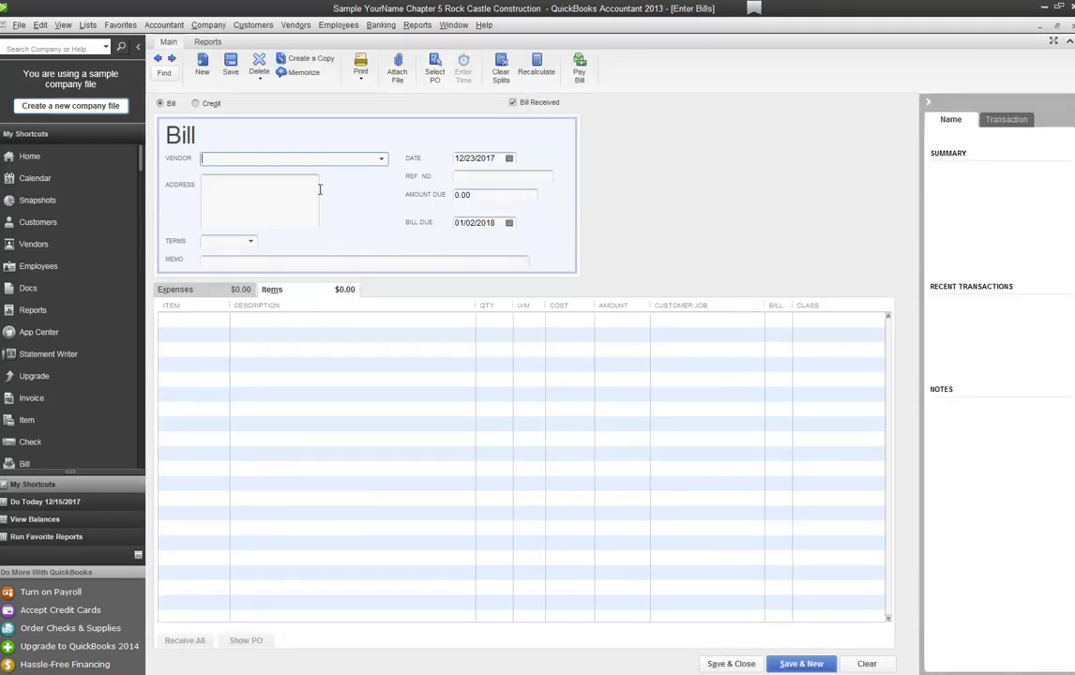
{"action": "left_click", "coordinate": [512, 103]}
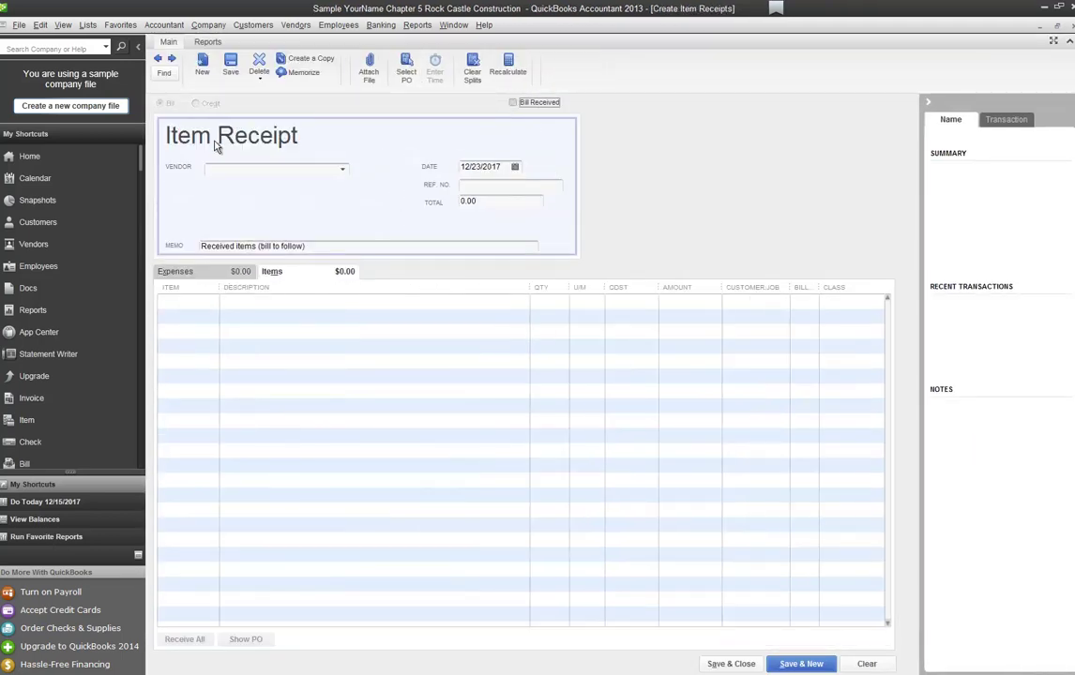
{"action": "left_click", "coordinate": [512, 103]}
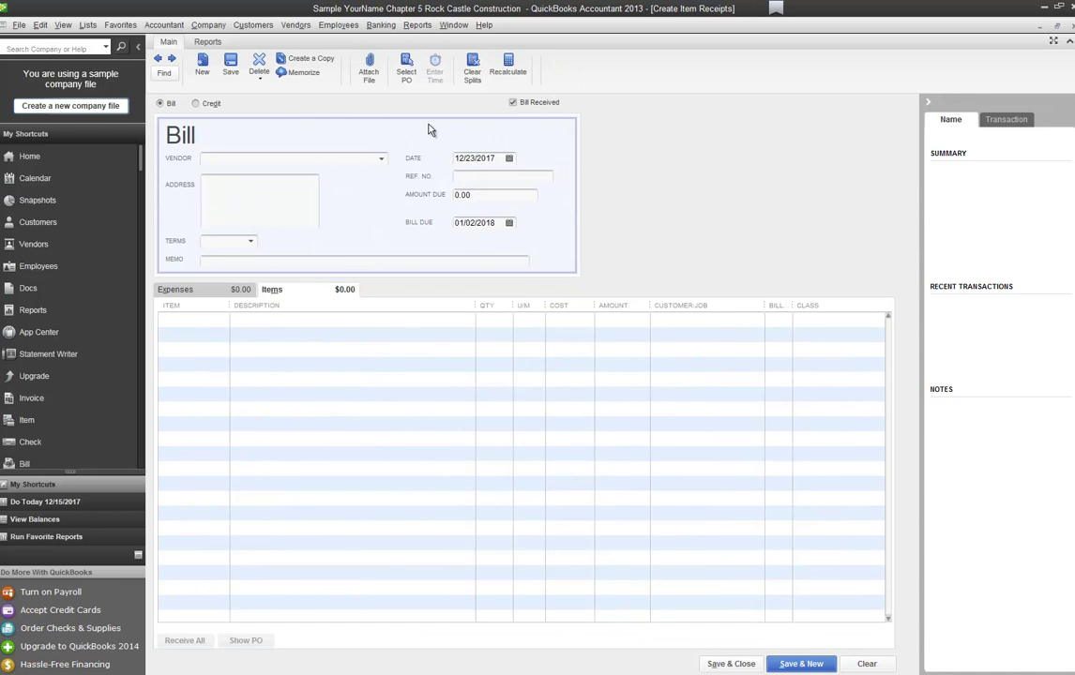
{"action": "left_click", "coordinate": [256, 161]}
{"action": "type", "text": "whel"}
{"action": "type", "text": "ler's Tile Etc."}
{"action": "key", "text": "Tab"}
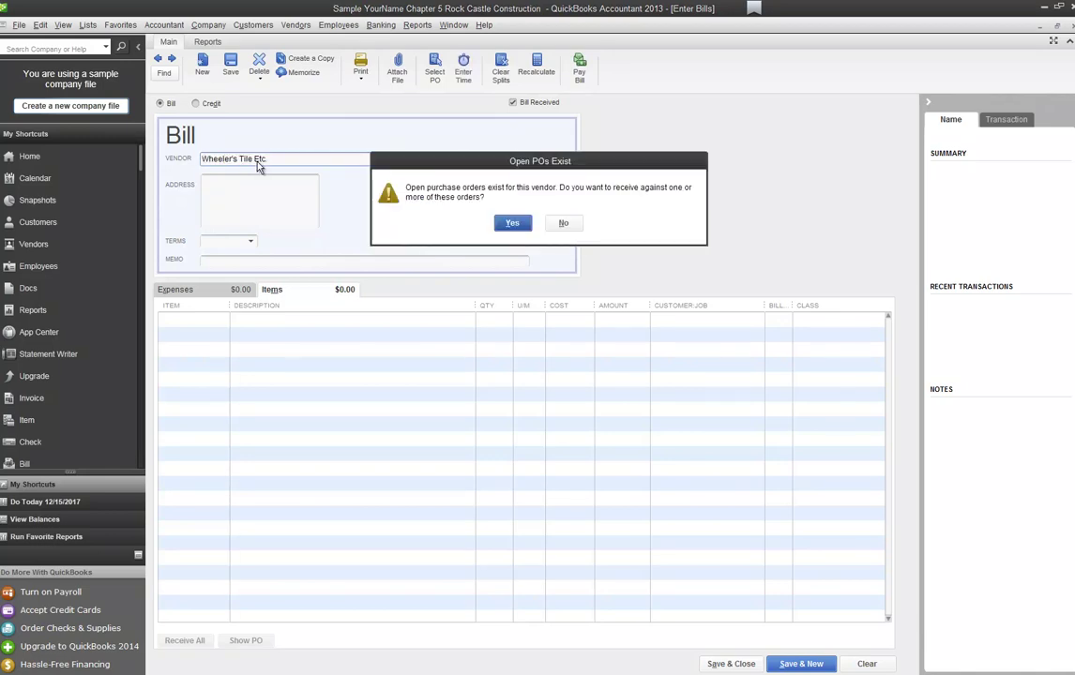
{"action": "key", "text": "Return"}
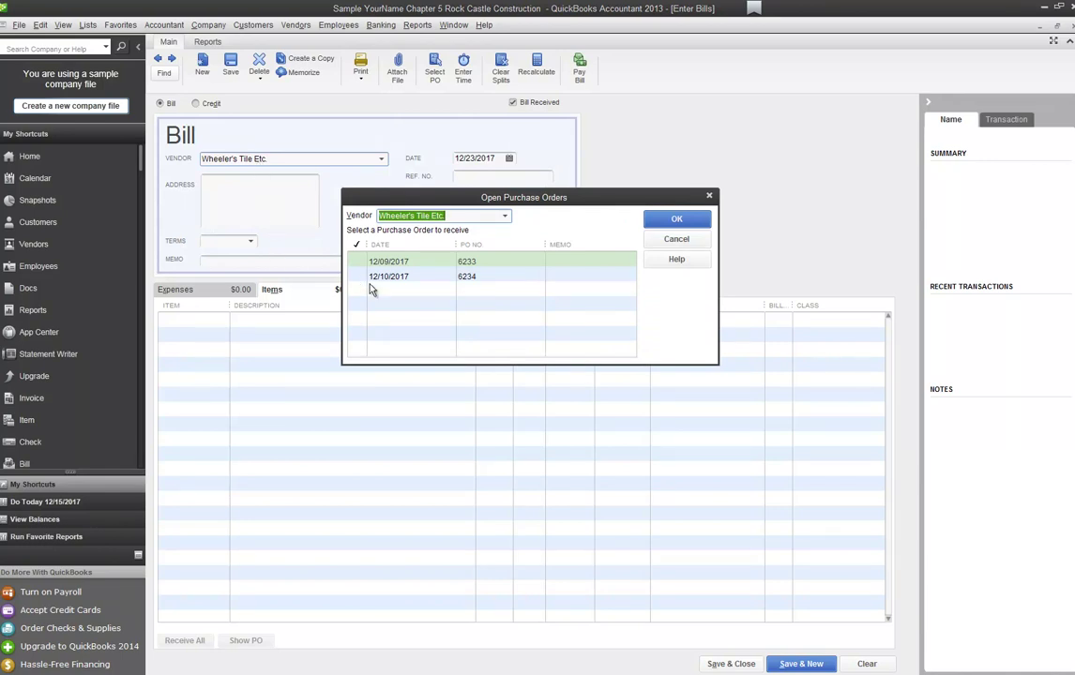
{"action": "left_click", "coordinate": [366, 278]}
{"action": "left_click", "coordinate": [682, 220]}
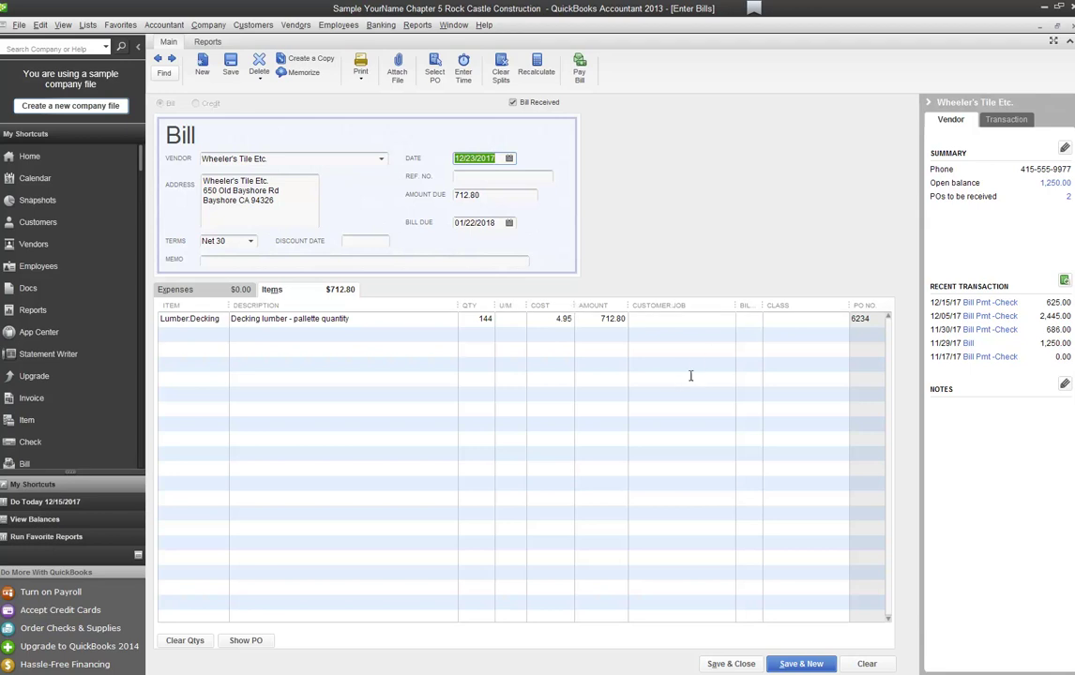
{"action": "left_click", "coordinate": [726, 664]}
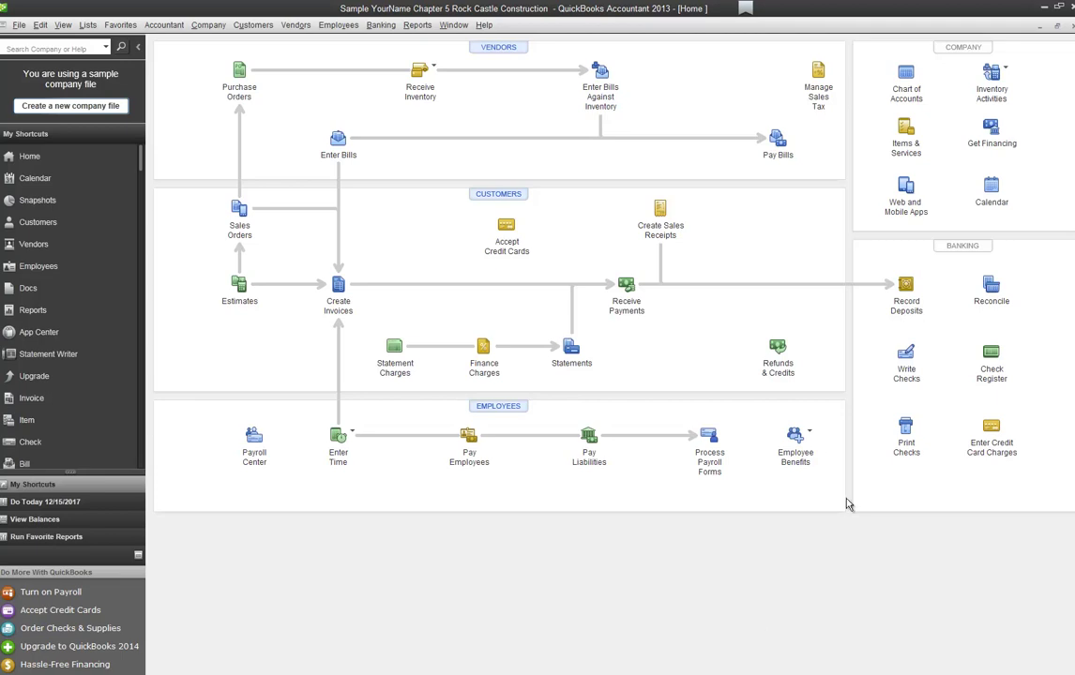
Step: Save a 36.00 Bayshore Water bill dated 12/24/2017, charged to 65100 · Utilities
{"action": "left_click", "coordinate": [338, 141]}
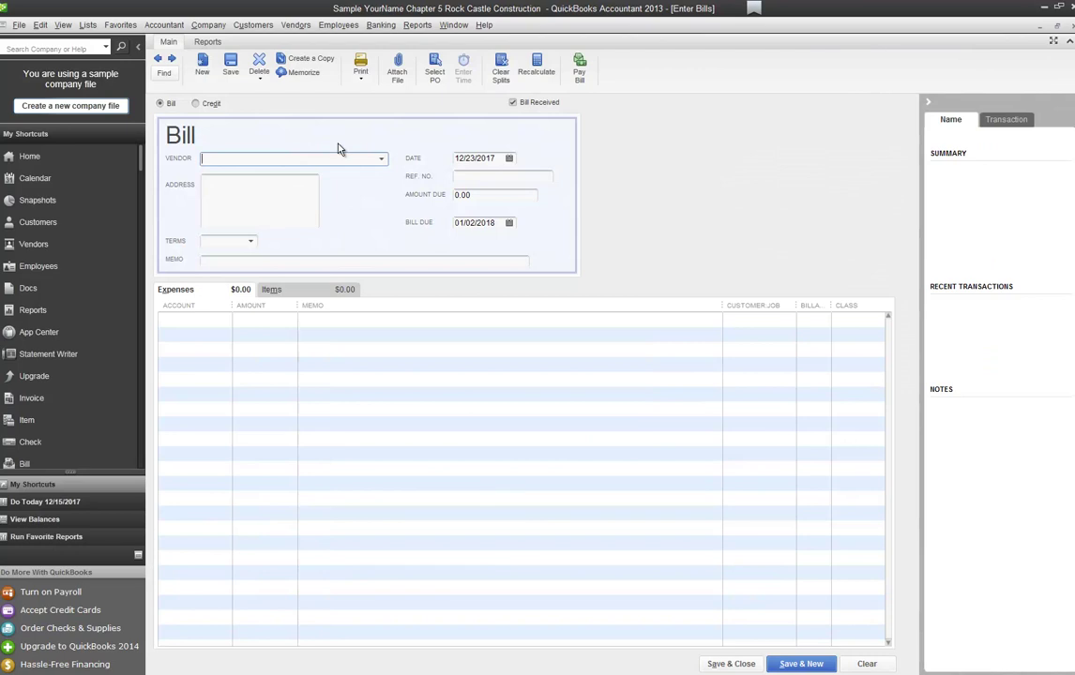
{"action": "type", "text": "Bayshore Water"}
{"action": "key", "text": "Tab"}
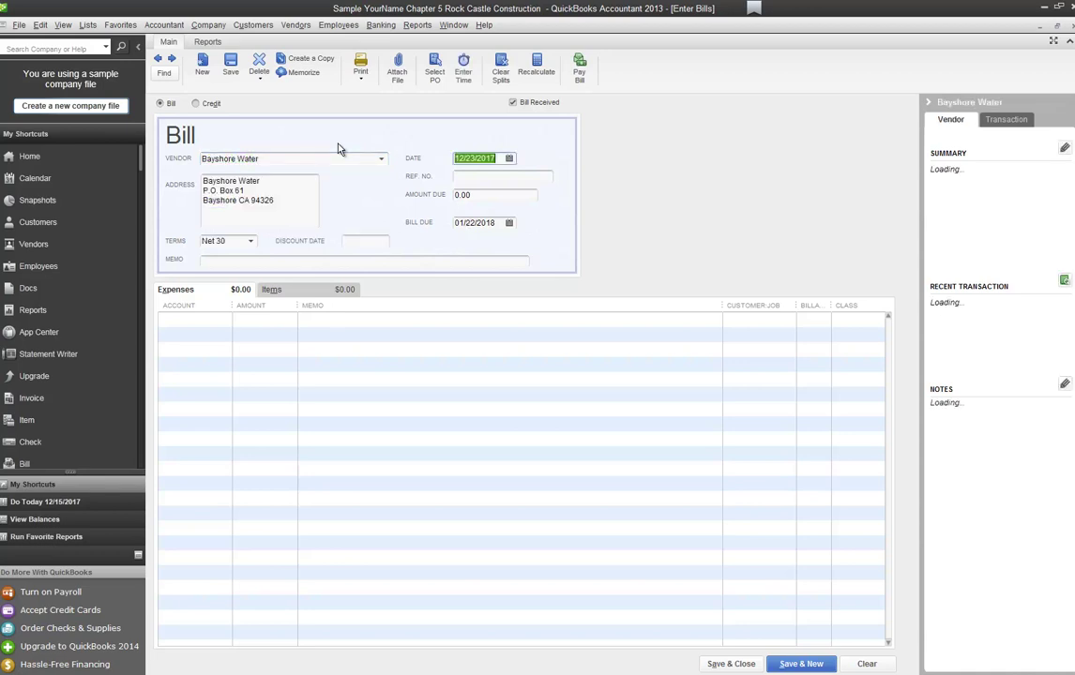
{"action": "type", "text": "12/24"}
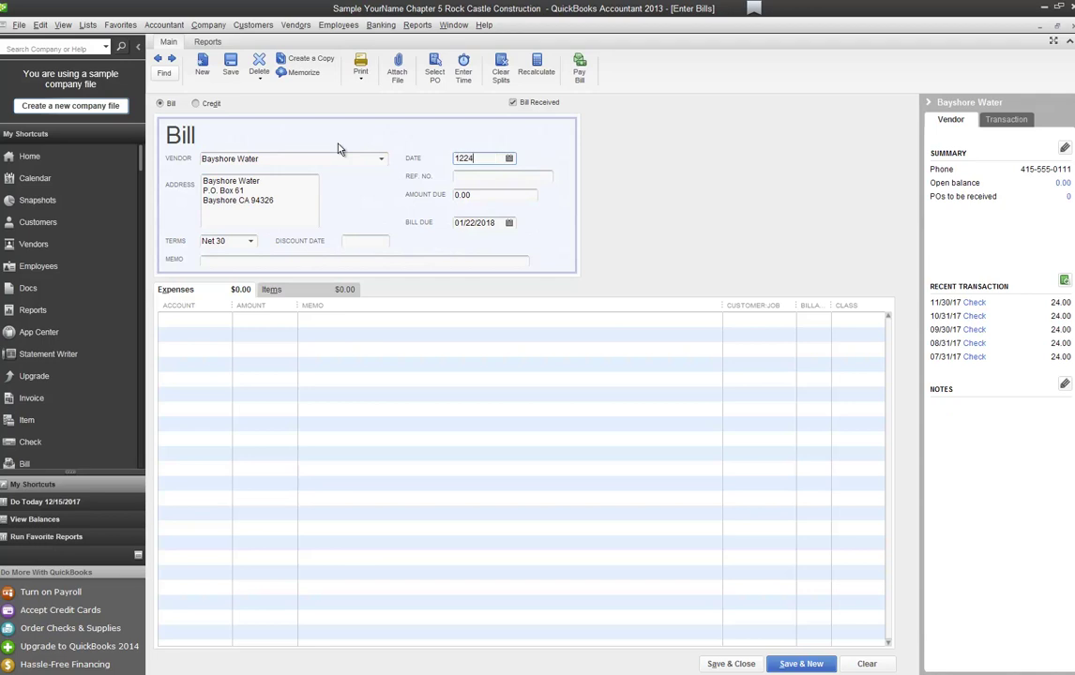
{"action": "key", "text": "Tab"}
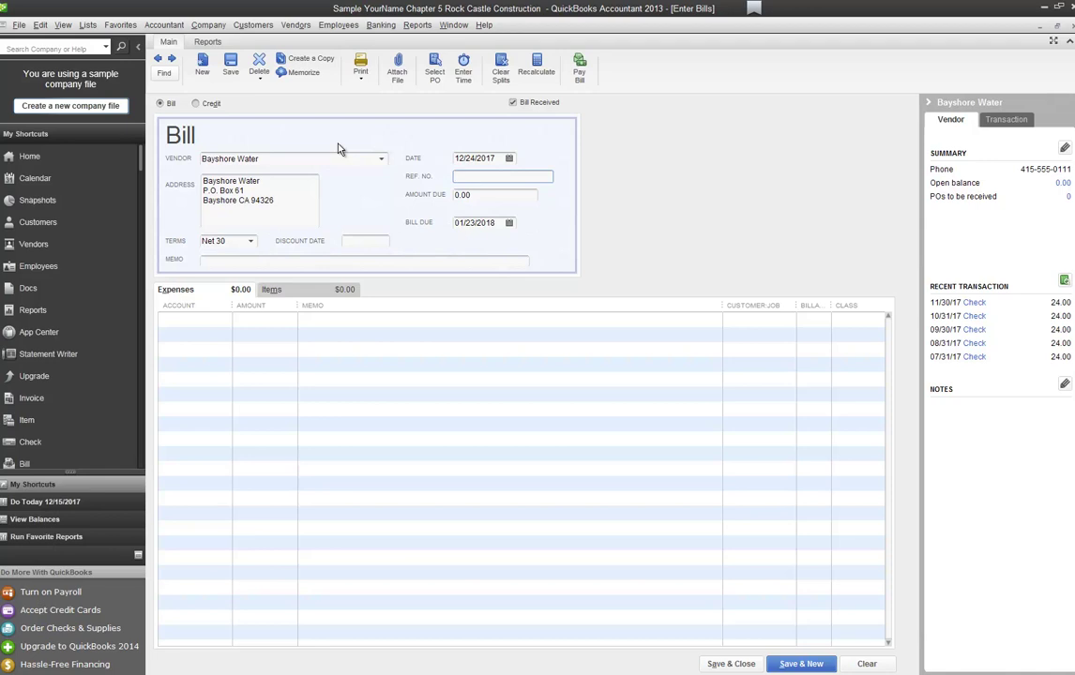
{"action": "key", "text": "Tab"}
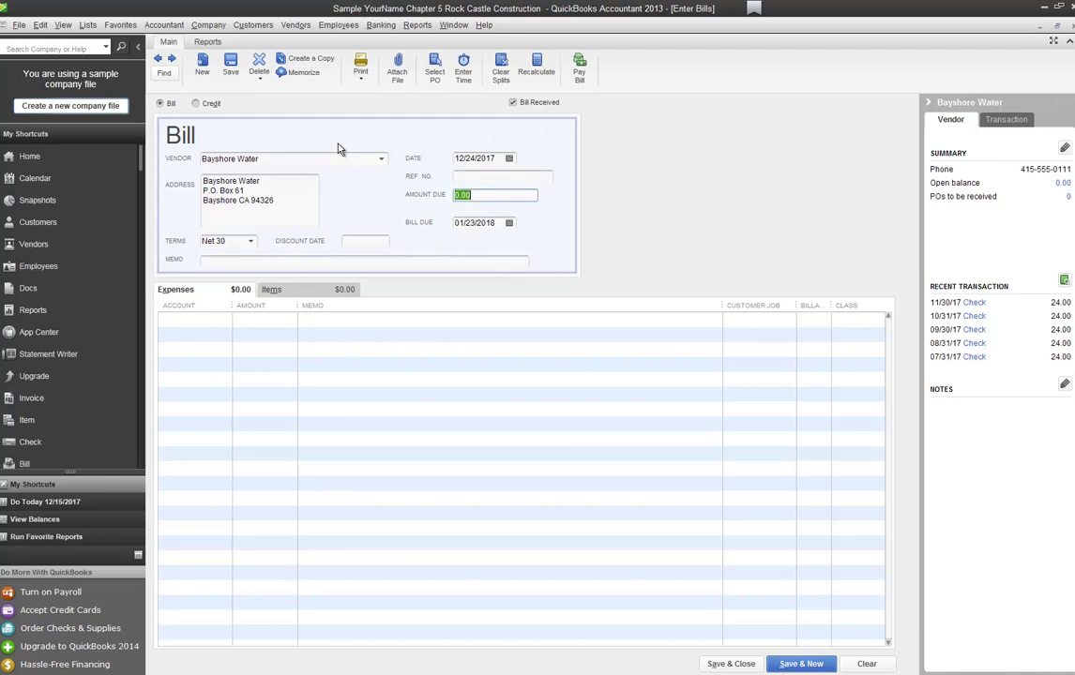
{"action": "type", "text": "36"}
{"action": "key", "text": "Tab"}
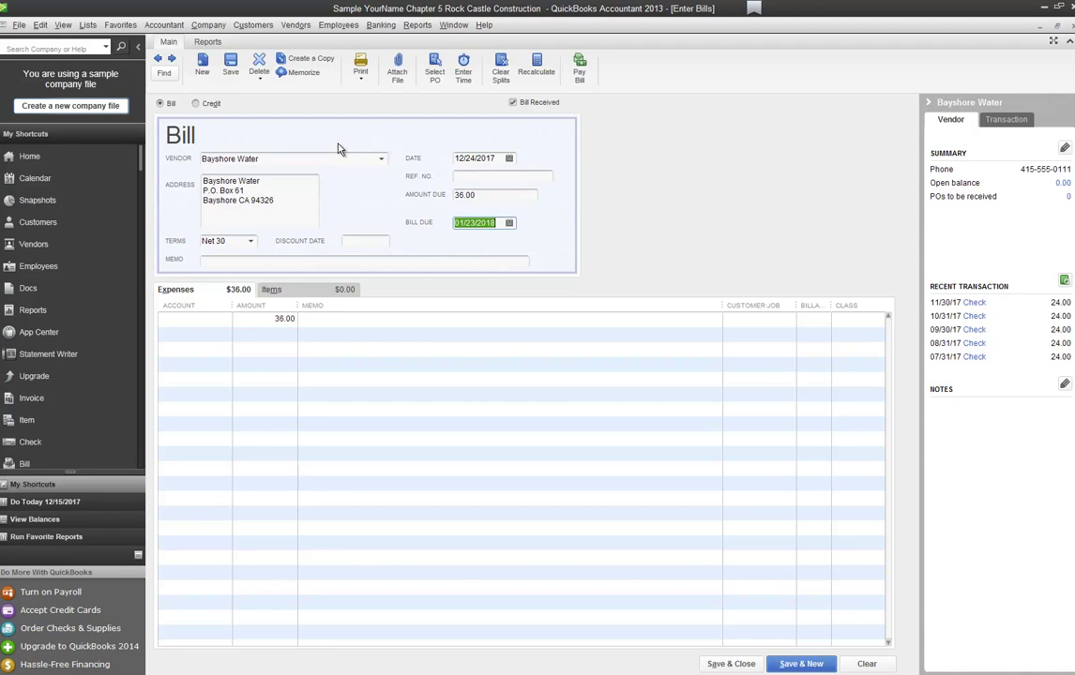
{"action": "key", "text": "Tab"}
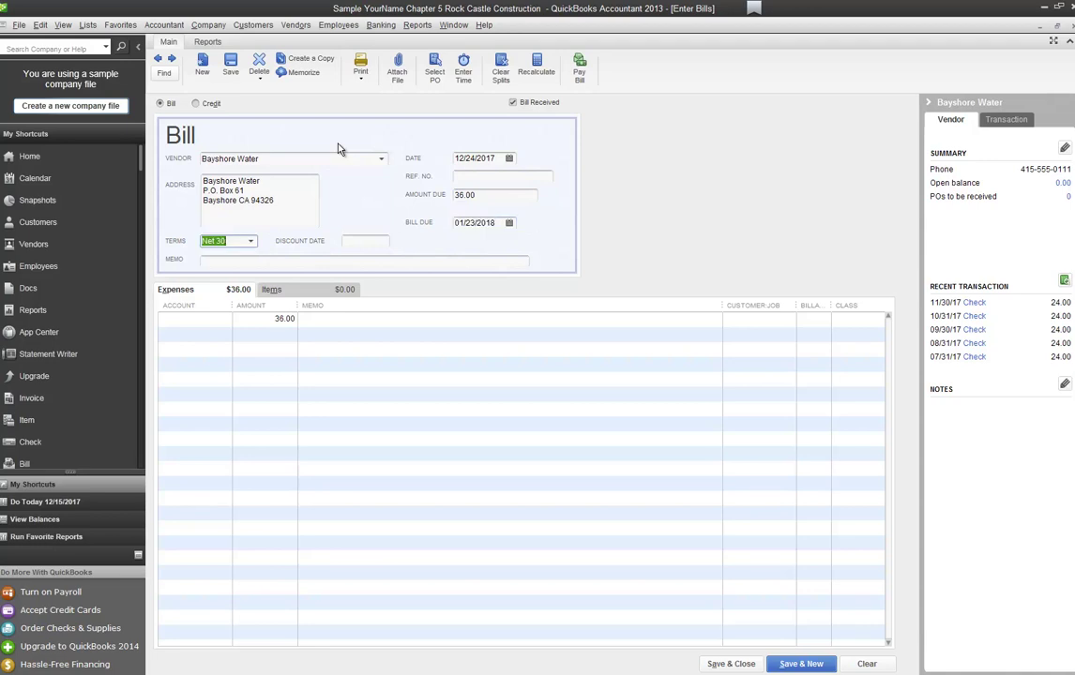
{"action": "key", "text": "Tab"}
{"action": "key", "text": "Tab"}
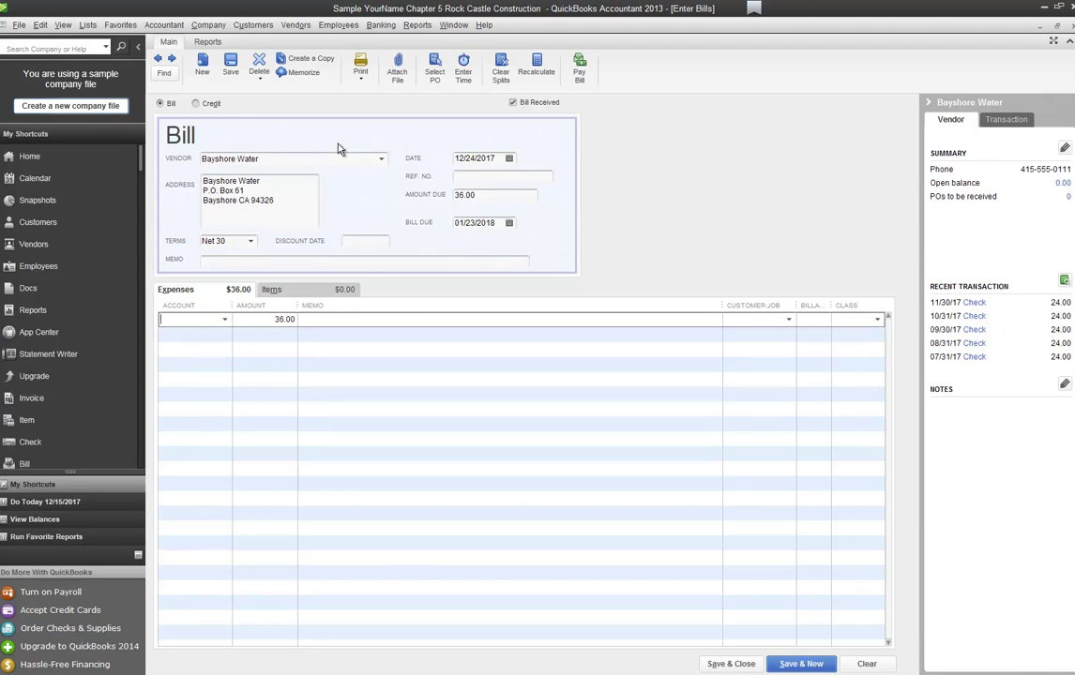
{"action": "type", "text": "65"}
{"action": "key", "text": "Tab"}
{"action": "left_click", "coordinate": [732, 664]}
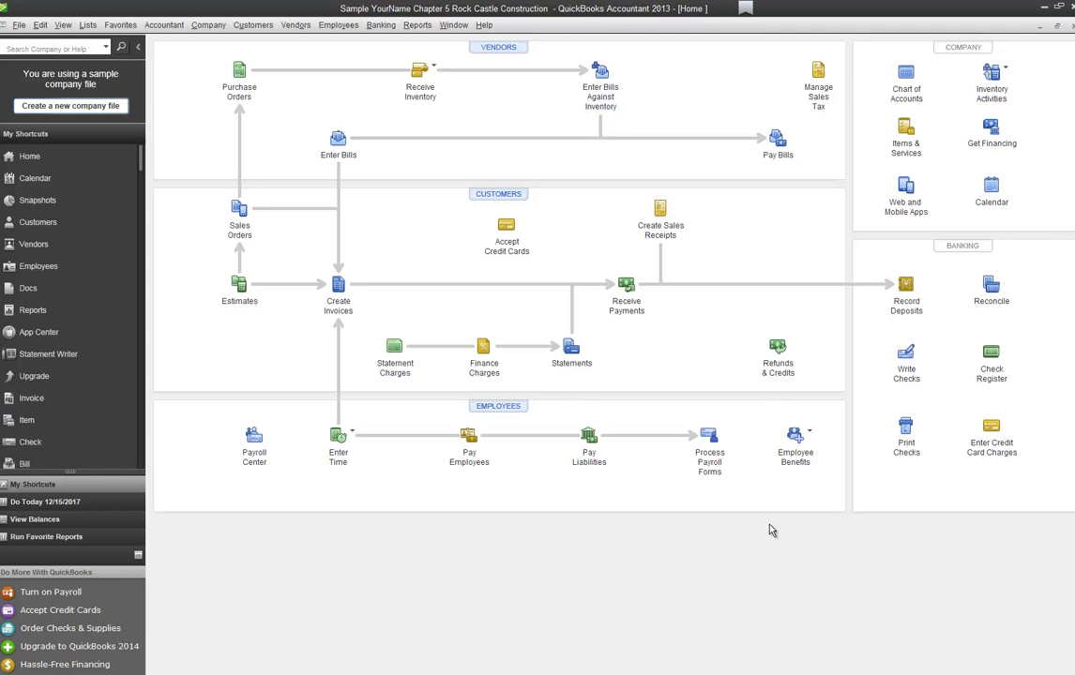
Step: Open the Pay Sales Tax dialog from Manage Sales Tax
{"action": "left_click", "coordinate": [821, 90]}
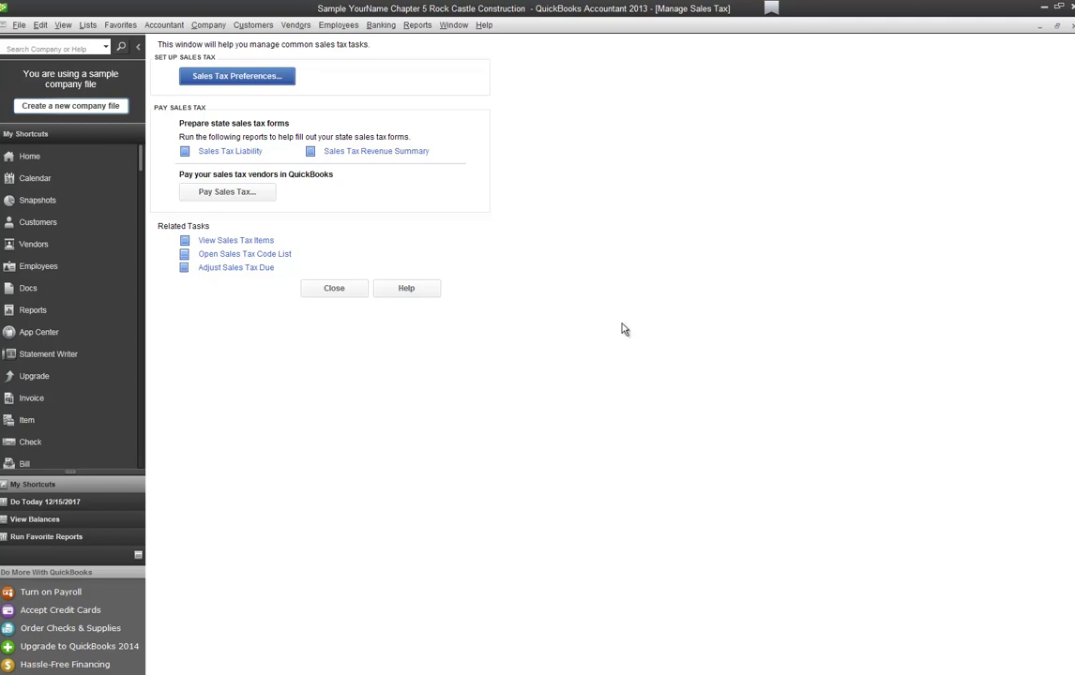
{"action": "left_click", "coordinate": [227, 191]}
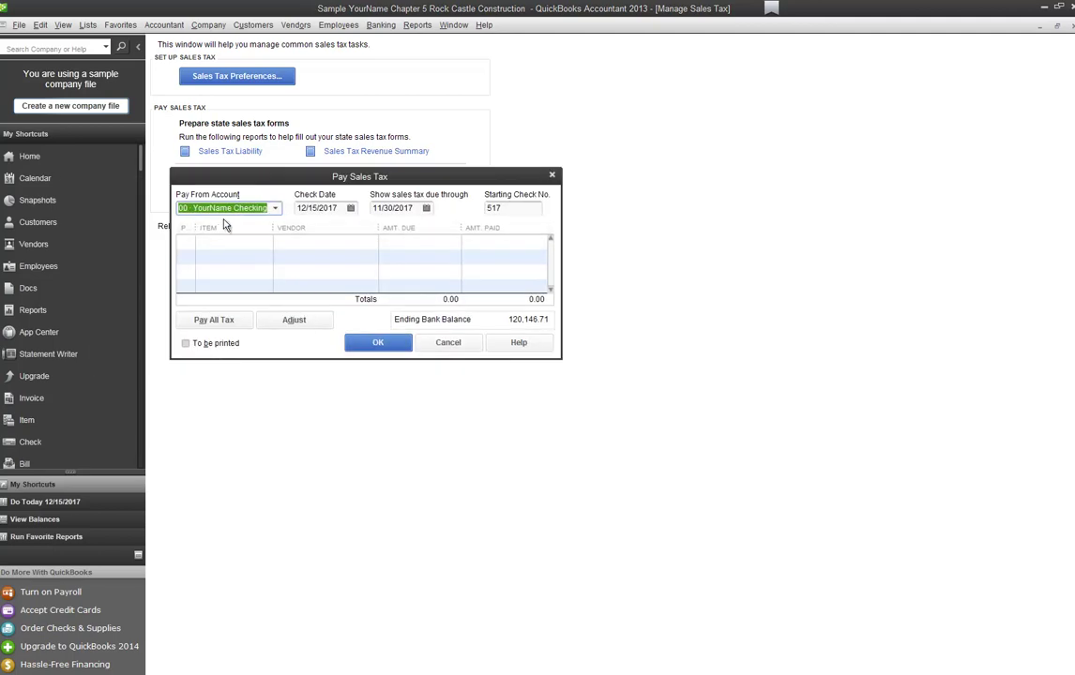
Step: Set the check date and tax due-through date to 12/31/2017, with checks to be printed
{"action": "left_click", "coordinate": [350, 207]}
{"action": "left_click", "coordinate": [314, 342]}
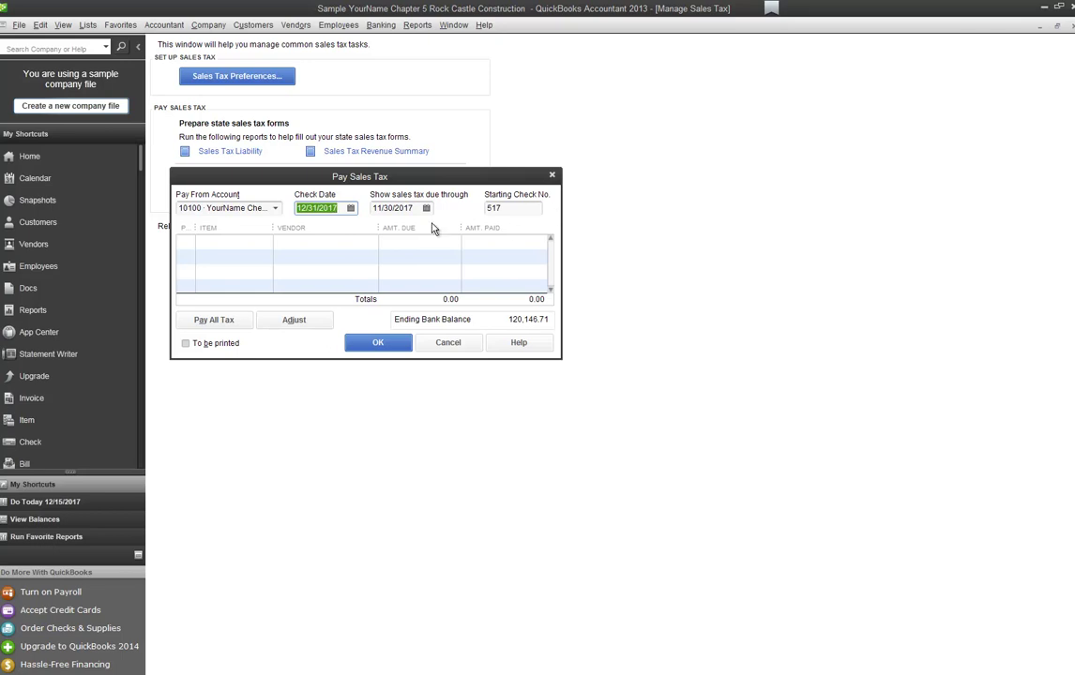
{"action": "left_click", "coordinate": [426, 207]}
{"action": "left_click", "coordinate": [477, 230]}
{"action": "left_click", "coordinate": [389, 339]}
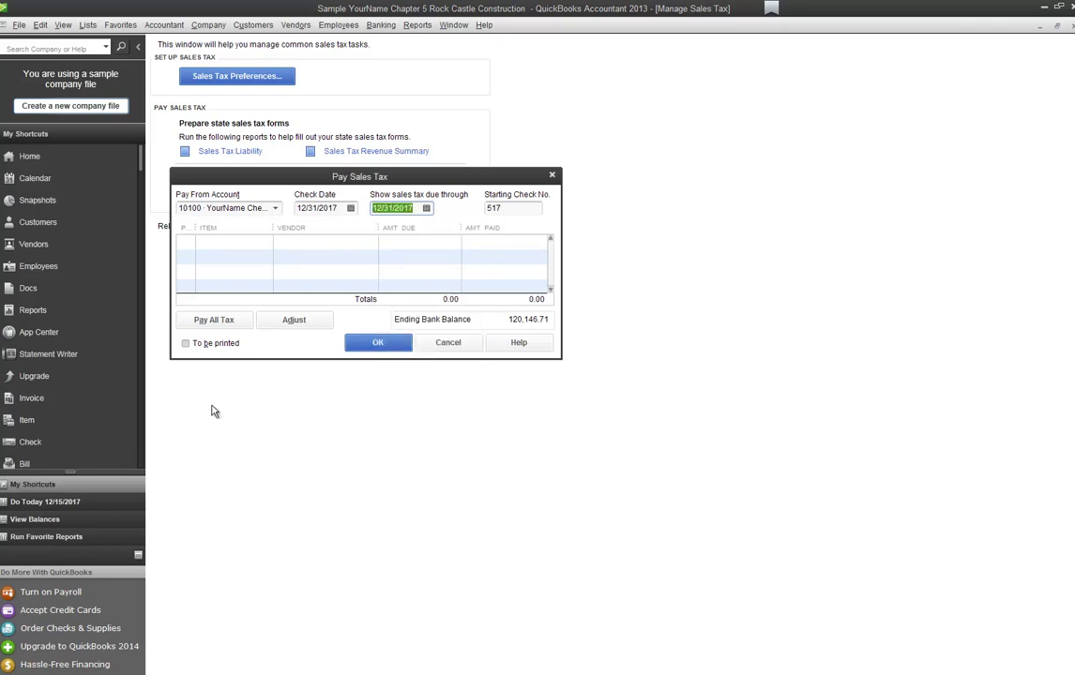
{"action": "left_click", "coordinate": [186, 344]}
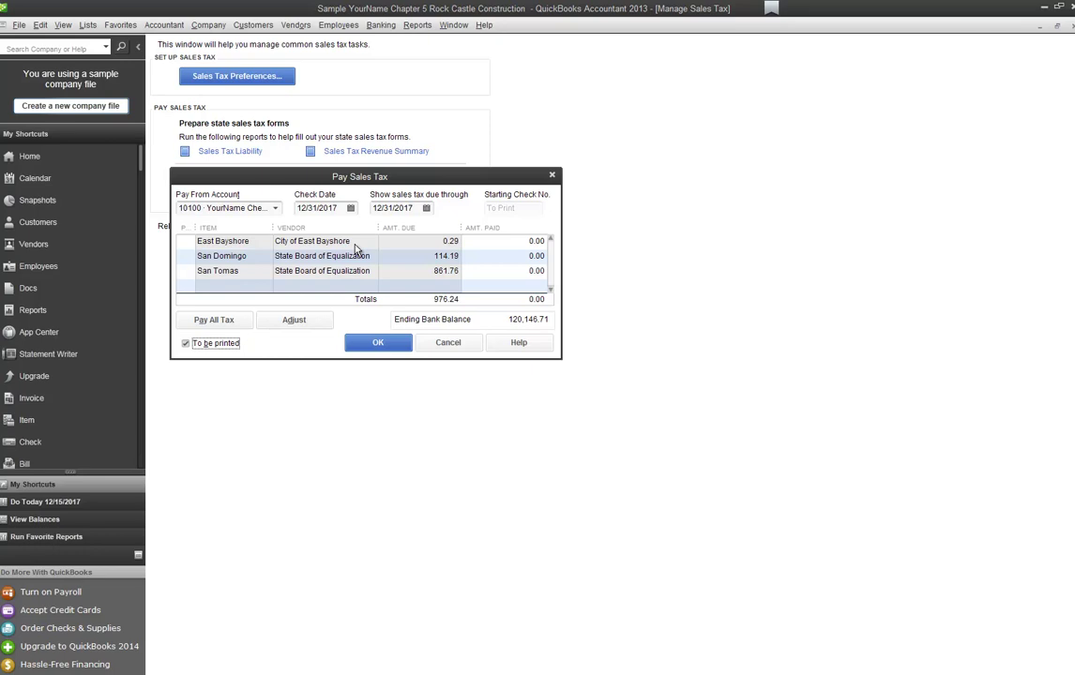
Step: Pay the East Bayshore, San Domingo and San Tomas sales tax due, totalling 976.24
{"action": "left_click", "coordinate": [185, 241]}
{"action": "left_click", "coordinate": [185, 255]}
{"action": "left_click", "coordinate": [186, 271]}
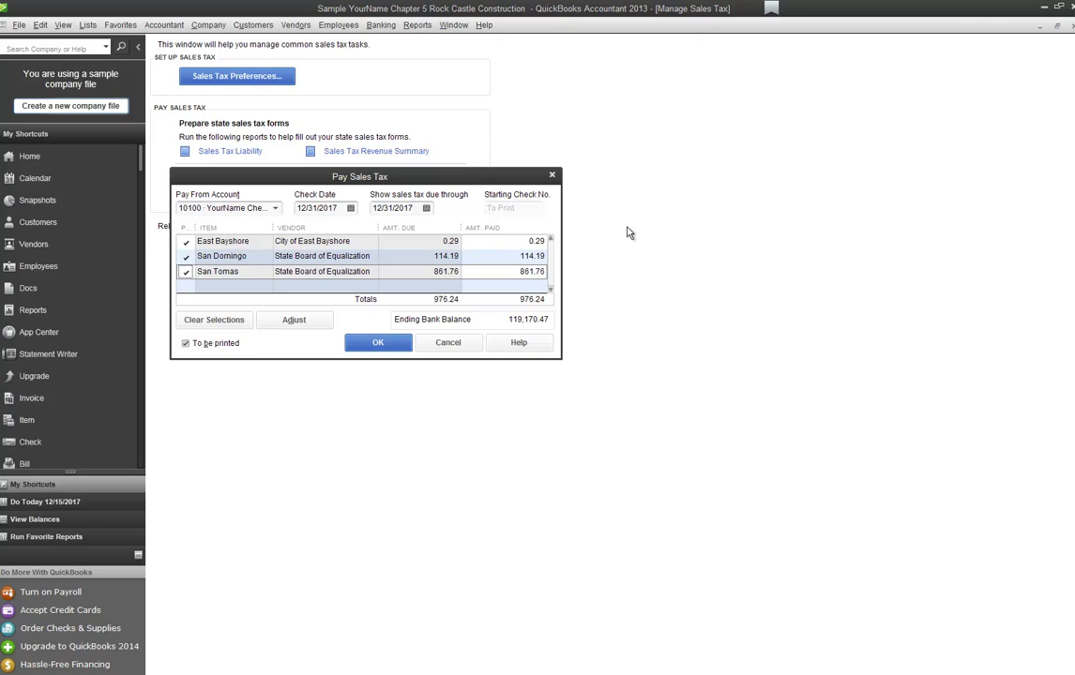
{"action": "left_click", "coordinate": [371, 343]}
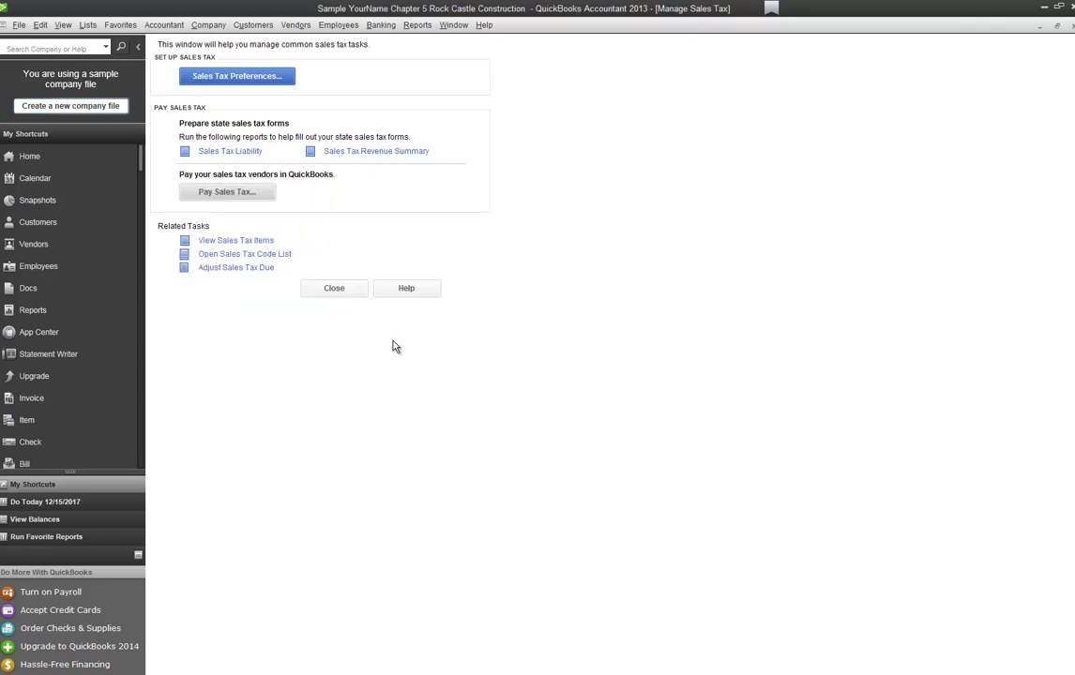
{"action": "left_click", "coordinate": [337, 290]}
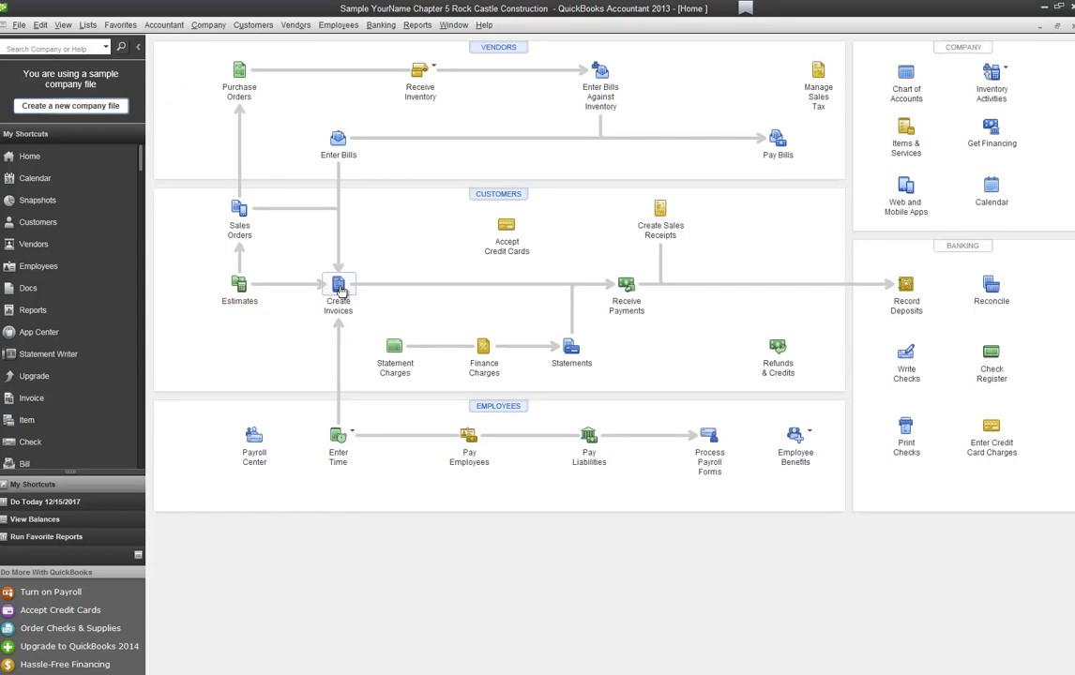
Step: Open the Vendor Center from the Vendors shortcut in the icon bar
{"action": "left_click", "coordinate": [44, 246]}
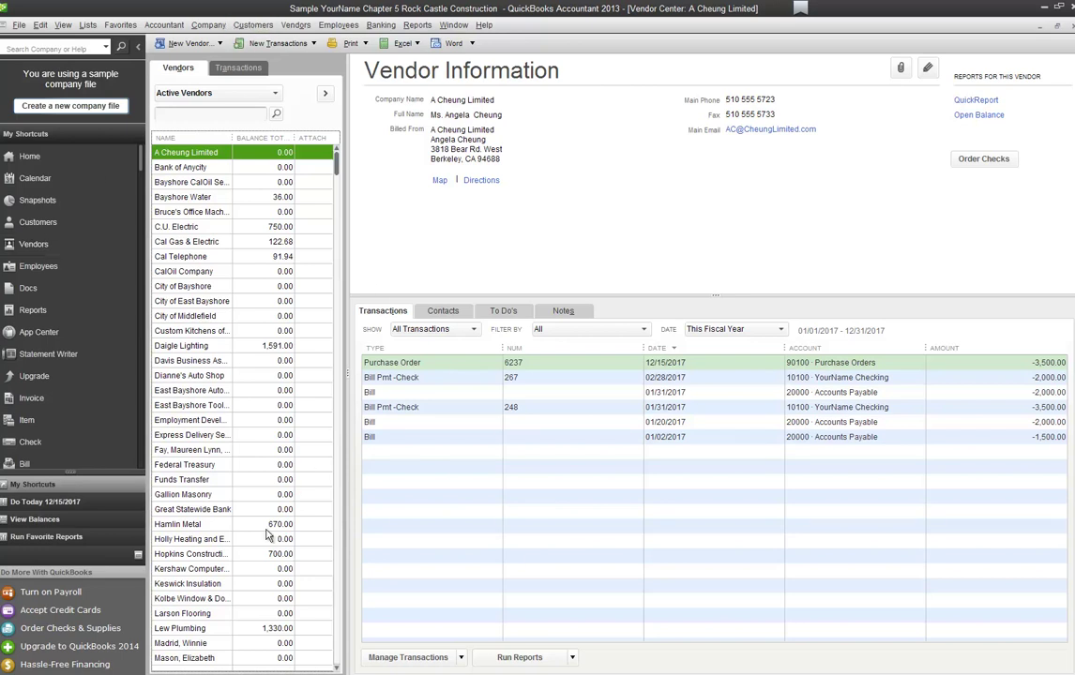
Step: View Kolbe Window & Door's transactions as a report, then close it and the Vendor Center
{"action": "right_click", "coordinate": [222, 599]}
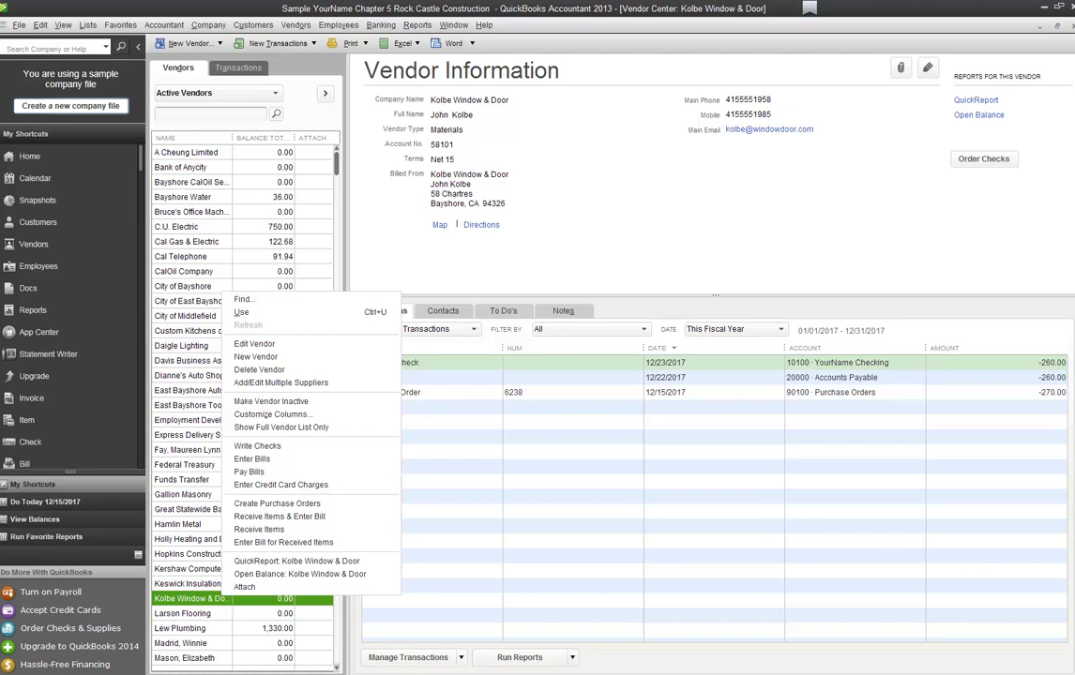
{"action": "key", "text": "Escape"}
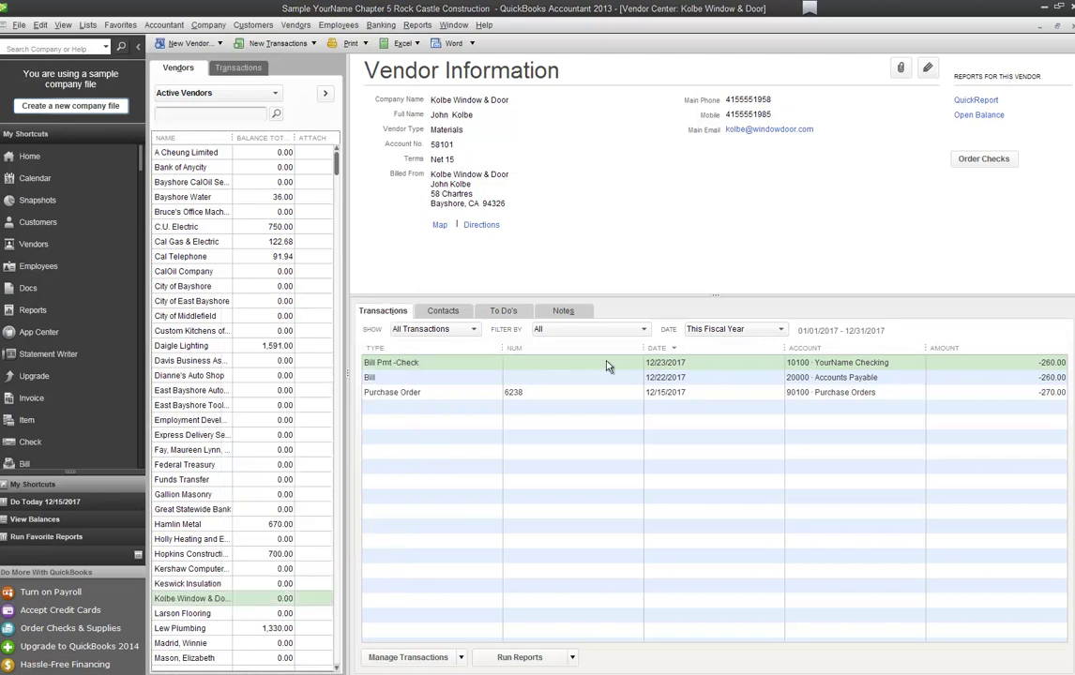
{"action": "right_click", "coordinate": [698, 369]}
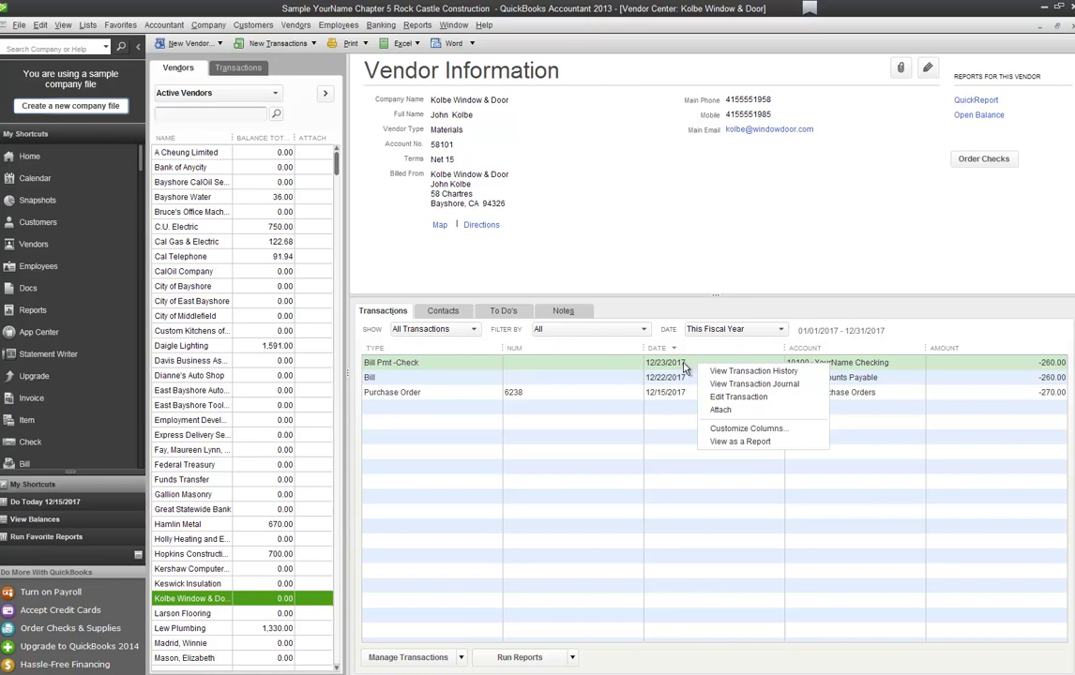
{"action": "left_click", "coordinate": [721, 442]}
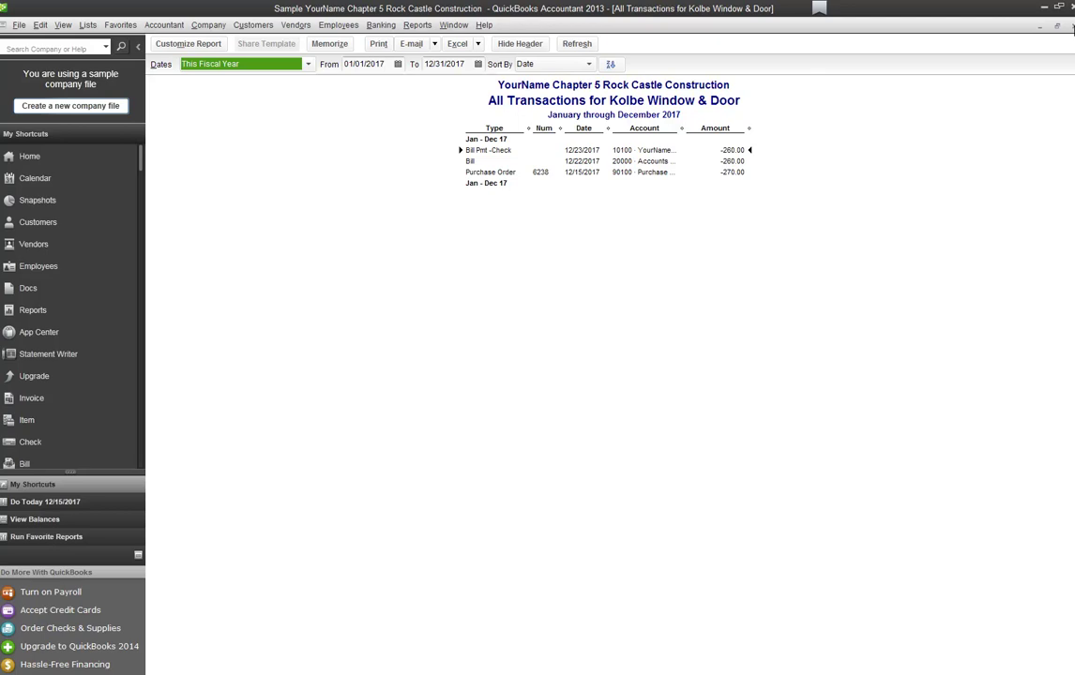
{"action": "key", "text": "Escape"}
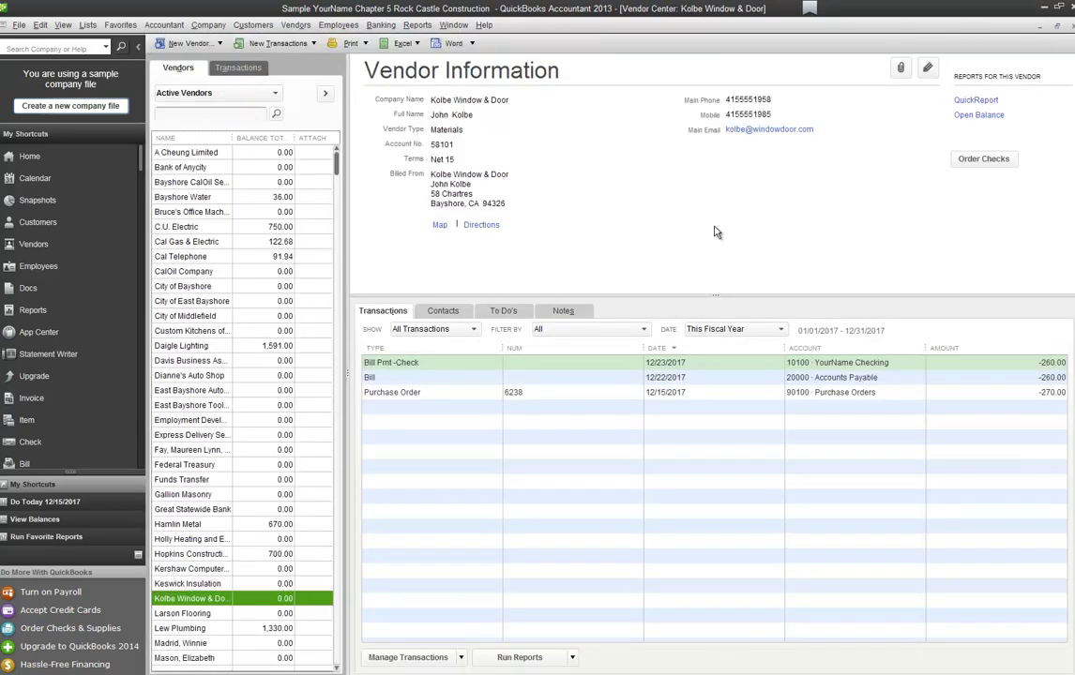
{"action": "key", "text": "Escape"}
Step: Run the A/P Aging Summary from Vendors & Payables in the maximized Report Center
{"action": "left_click", "coordinate": [33, 311]}
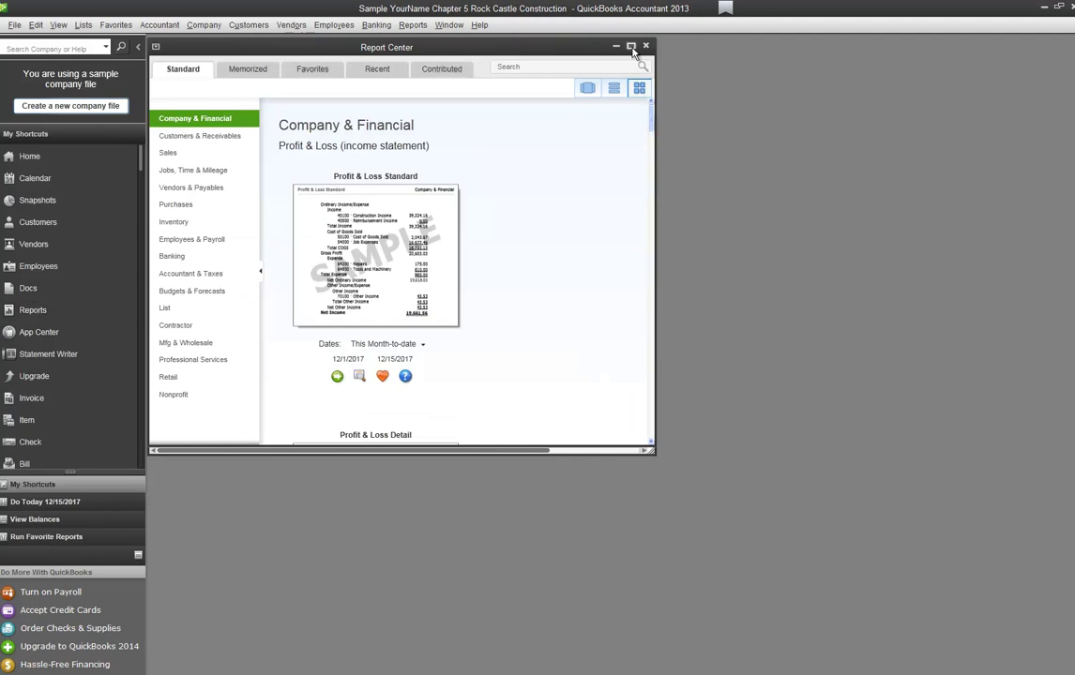
{"action": "double_click", "coordinate": [612, 47]}
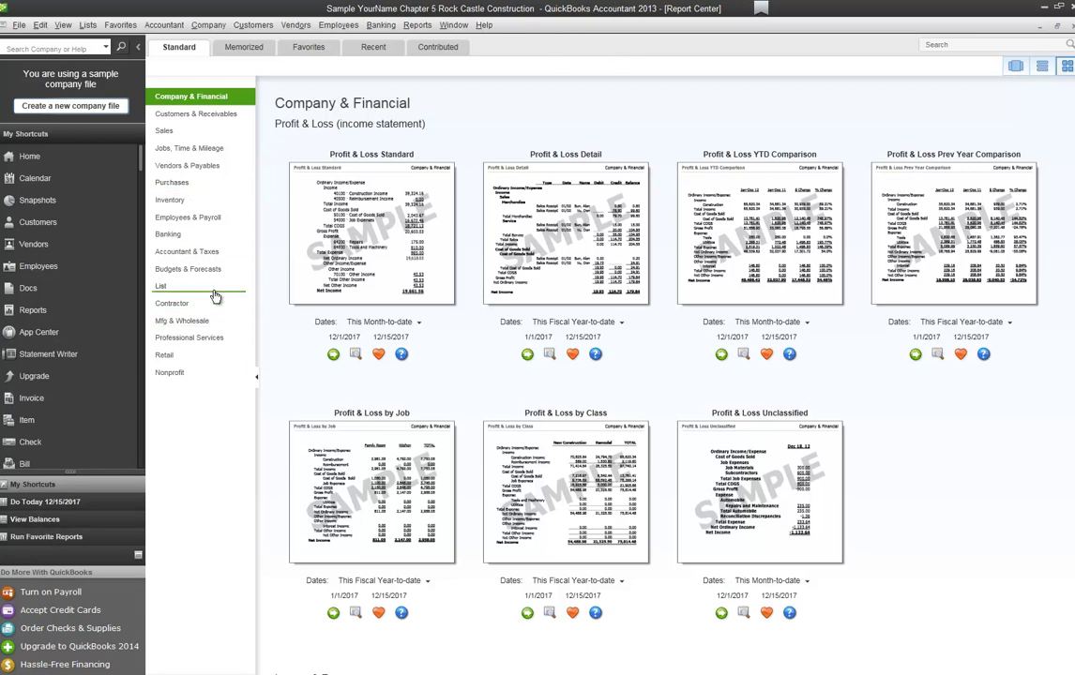
{"action": "left_click", "coordinate": [199, 169]}
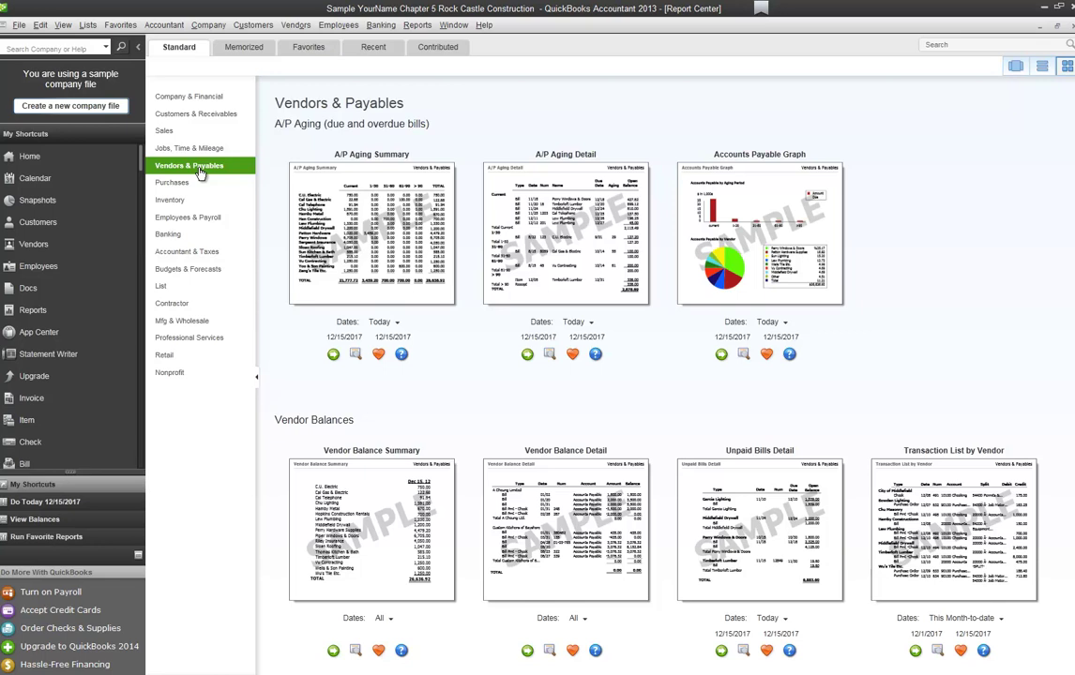
{"action": "left_click", "coordinate": [331, 355]}
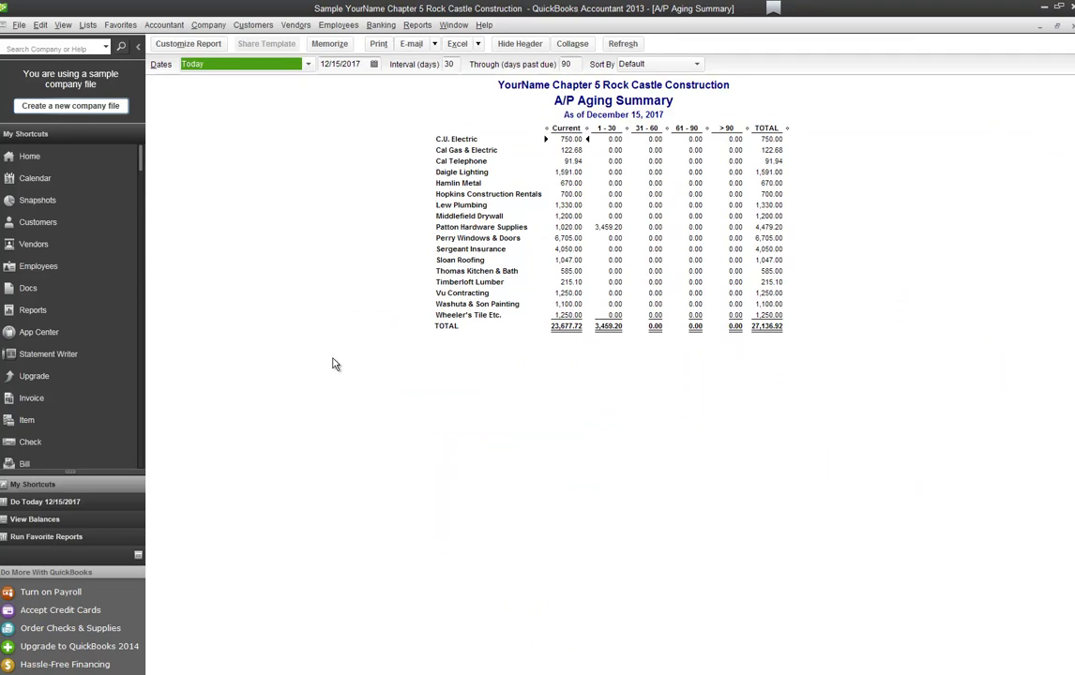
Step: Refresh the A/P Aging Summary as of 12/22/2017, showing 27,432.92, then close it
{"action": "left_click", "coordinate": [373, 65]}
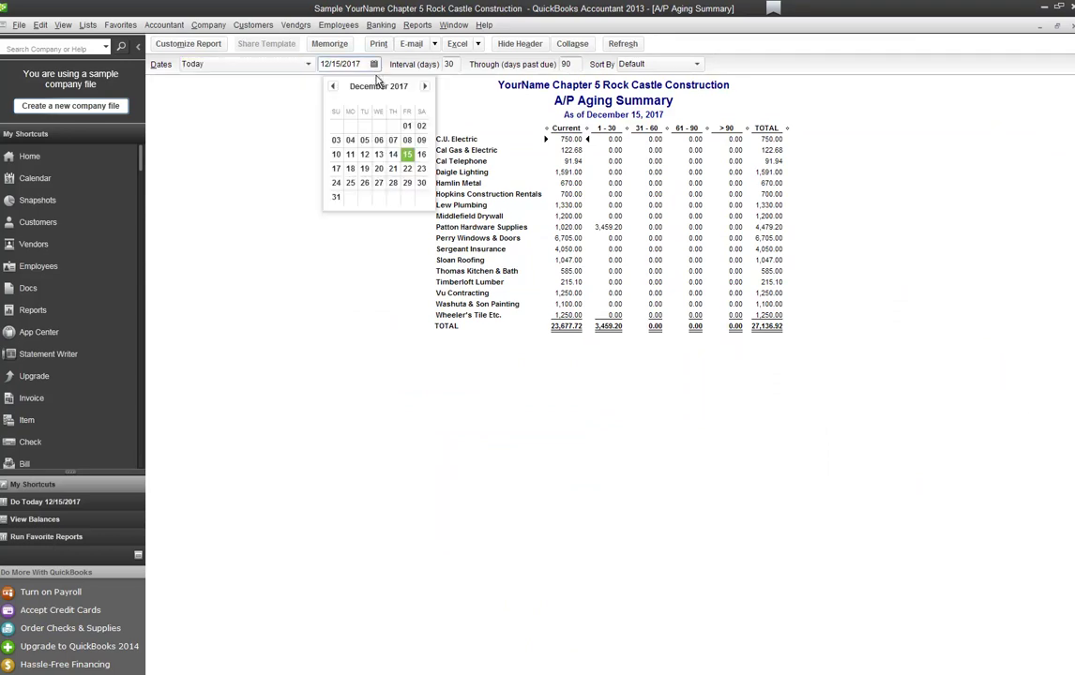
{"action": "left_click", "coordinate": [407, 168]}
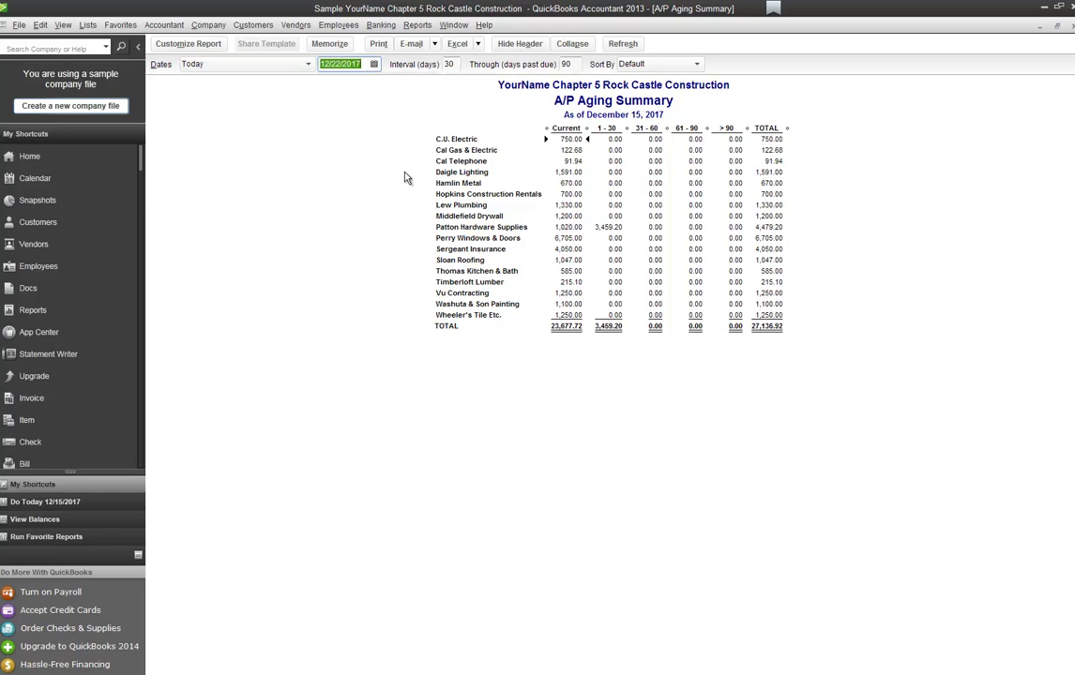
{"action": "key", "text": "Tab"}
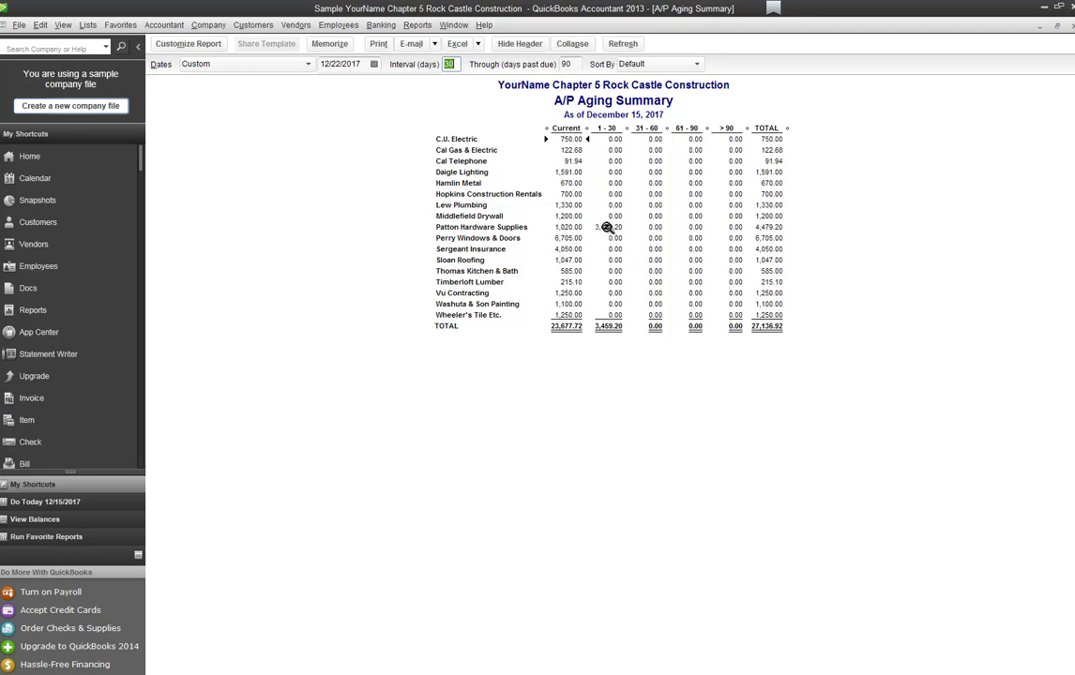
{"action": "left_click", "coordinate": [623, 44]}
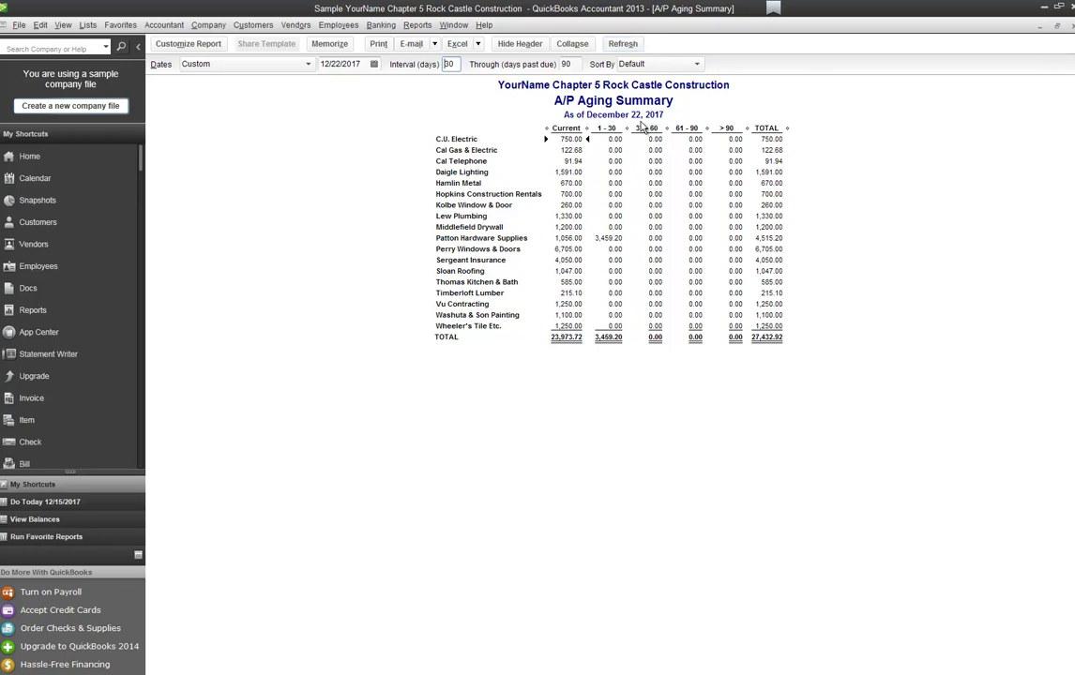
{"action": "left_click", "coordinate": [1069, 26]}
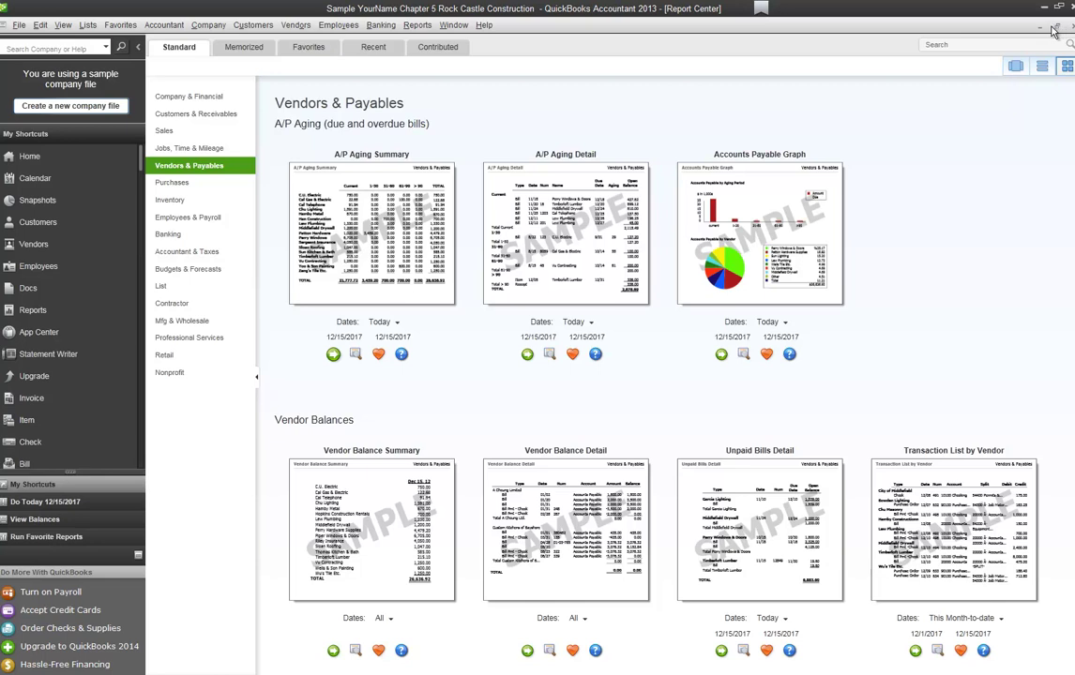
Step: From the Report Center's Purchases category, run the Open Purchase Orders report
{"action": "left_click", "coordinate": [194, 182]}
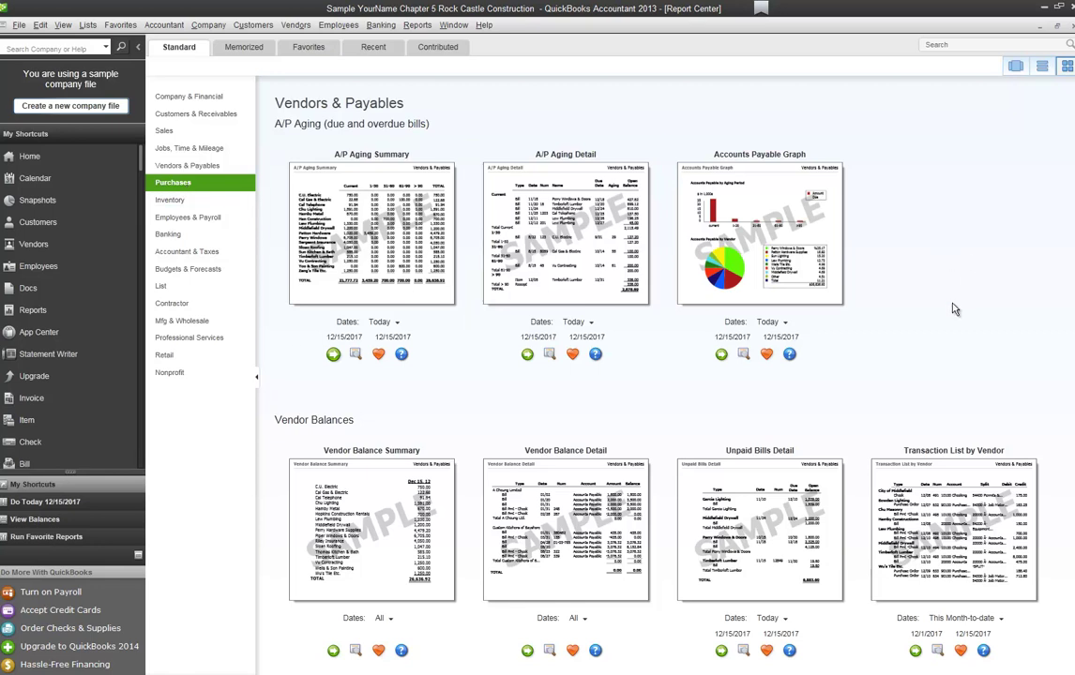
{"action": "scroll", "coordinate": [954, 309], "scroll_direction": "down", "scroll_amount": 5}
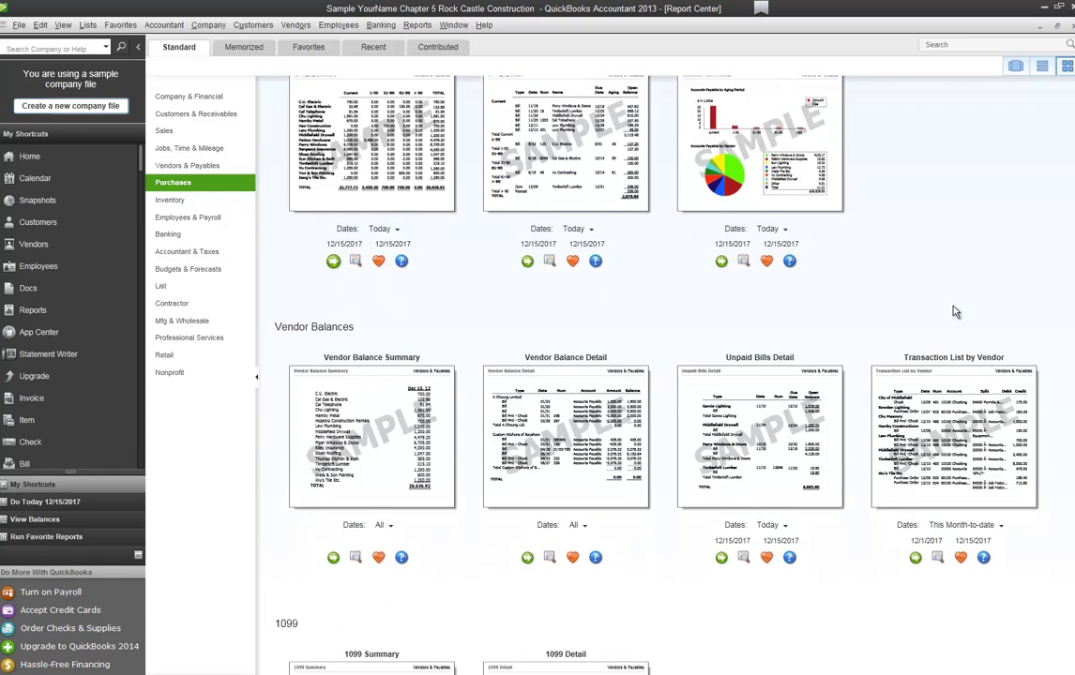
{"action": "scroll", "coordinate": [954, 312], "scroll_direction": "down", "scroll_amount": 14}
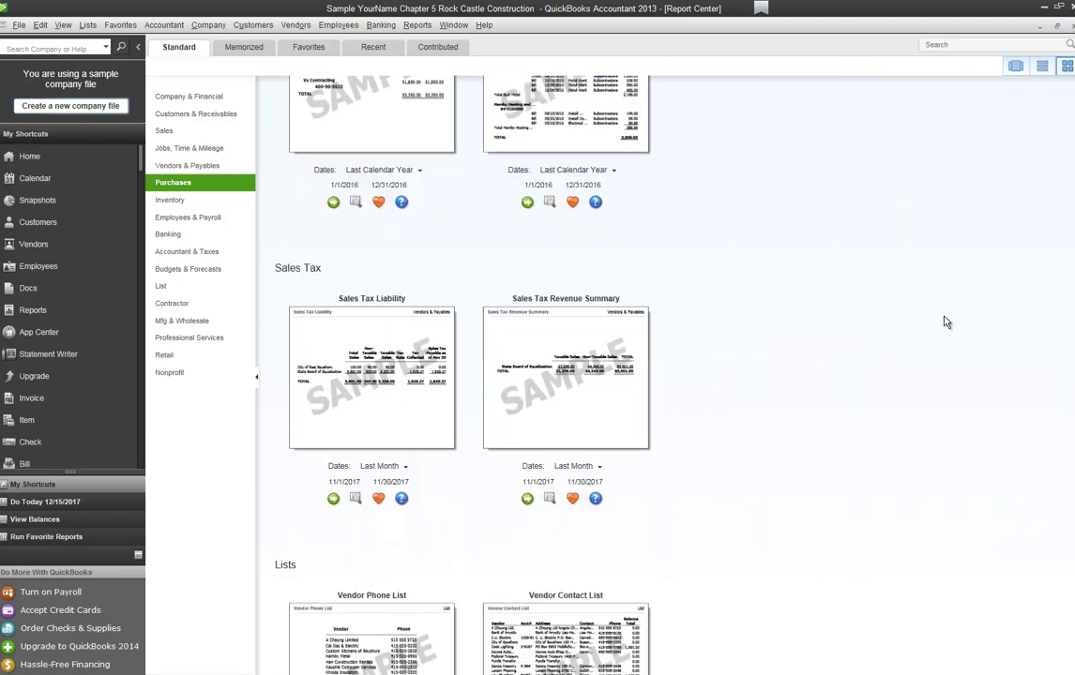
{"action": "scroll", "coordinate": [946, 323], "scroll_direction": "up", "scroll_amount": 20}
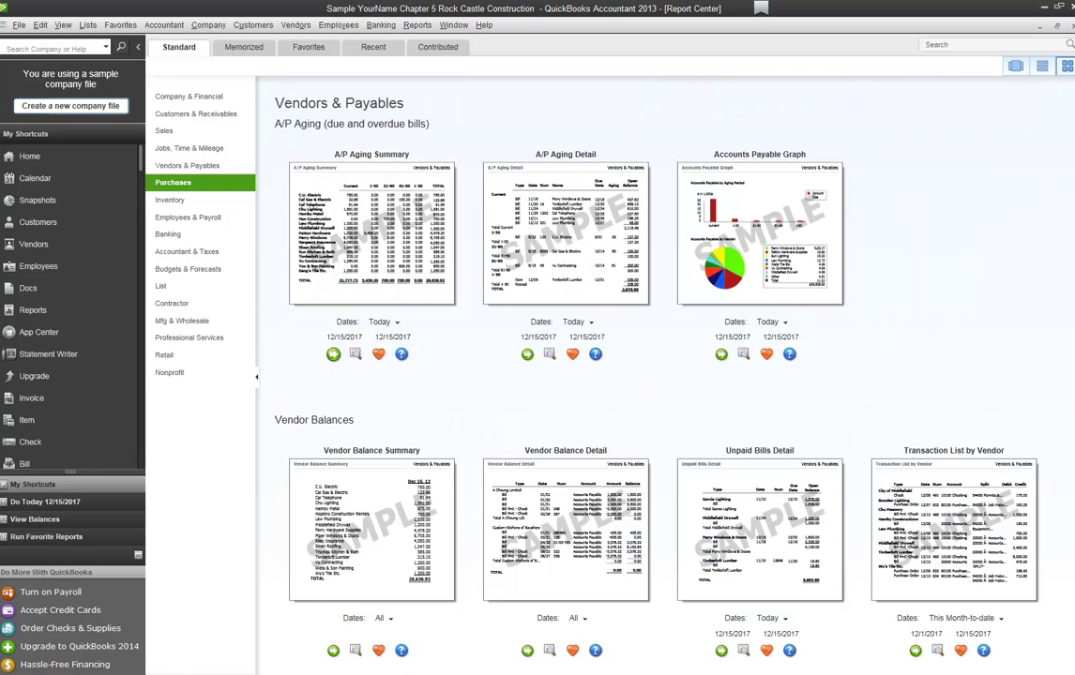
{"action": "left_click", "coordinate": [178, 182]}
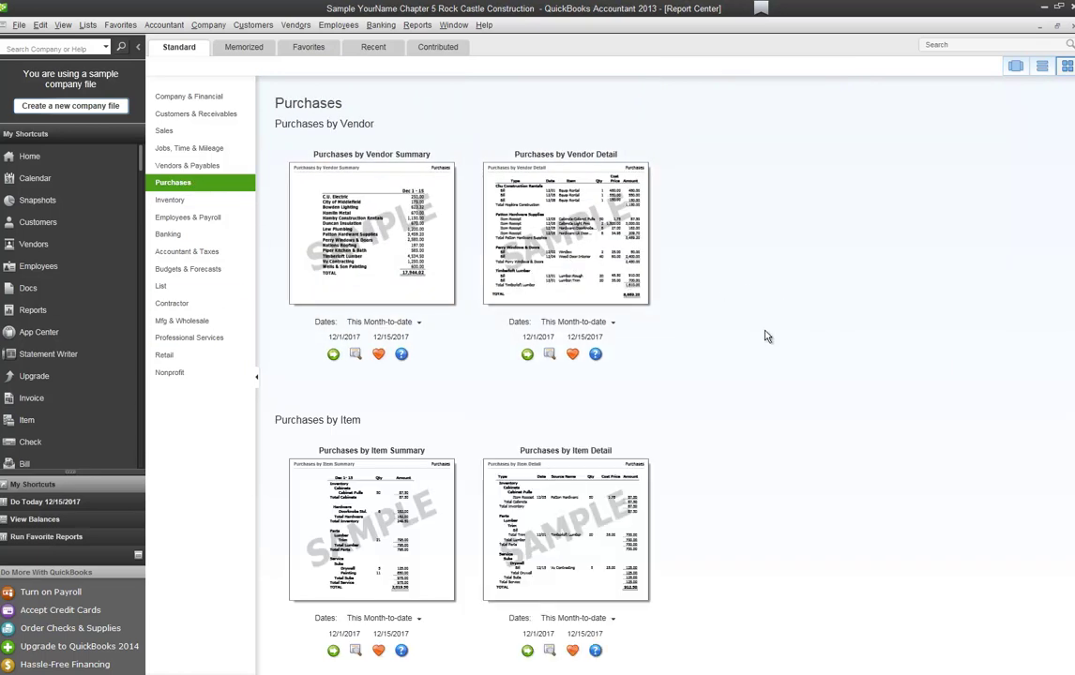
{"action": "scroll", "coordinate": [763, 343], "scroll_direction": "down", "scroll_amount": 5}
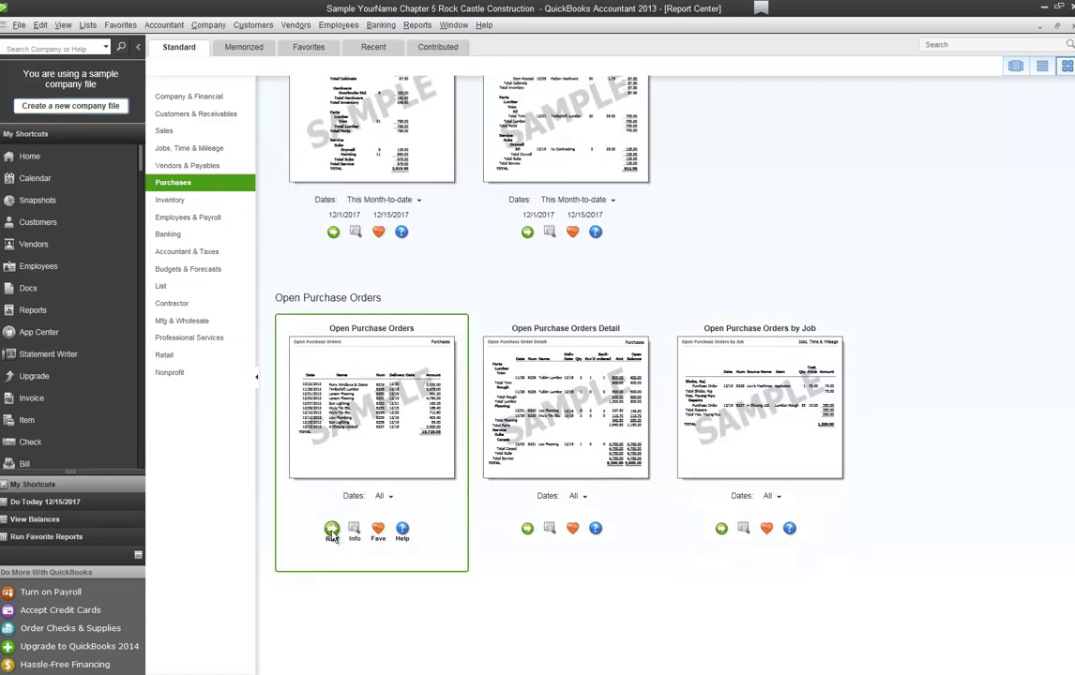
{"action": "left_click", "coordinate": [332, 530]}
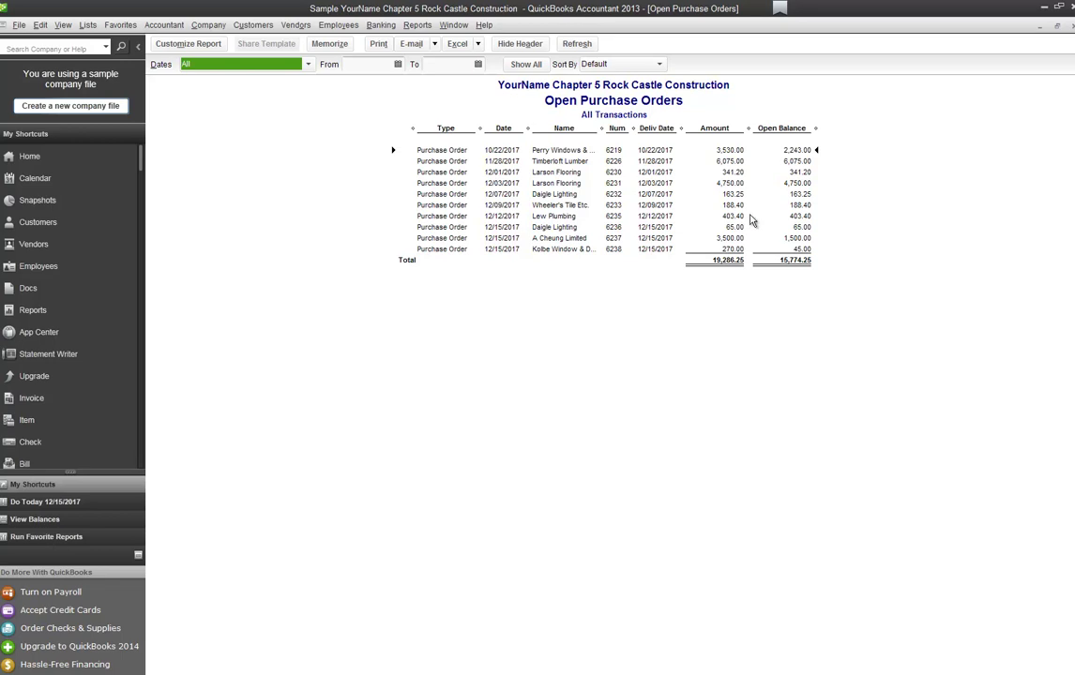
Step: Close the Open Purchase Orders report, which shows 19,286.25 total with 15,774.26 open
{"action": "left_click", "coordinate": [1069, 26]}
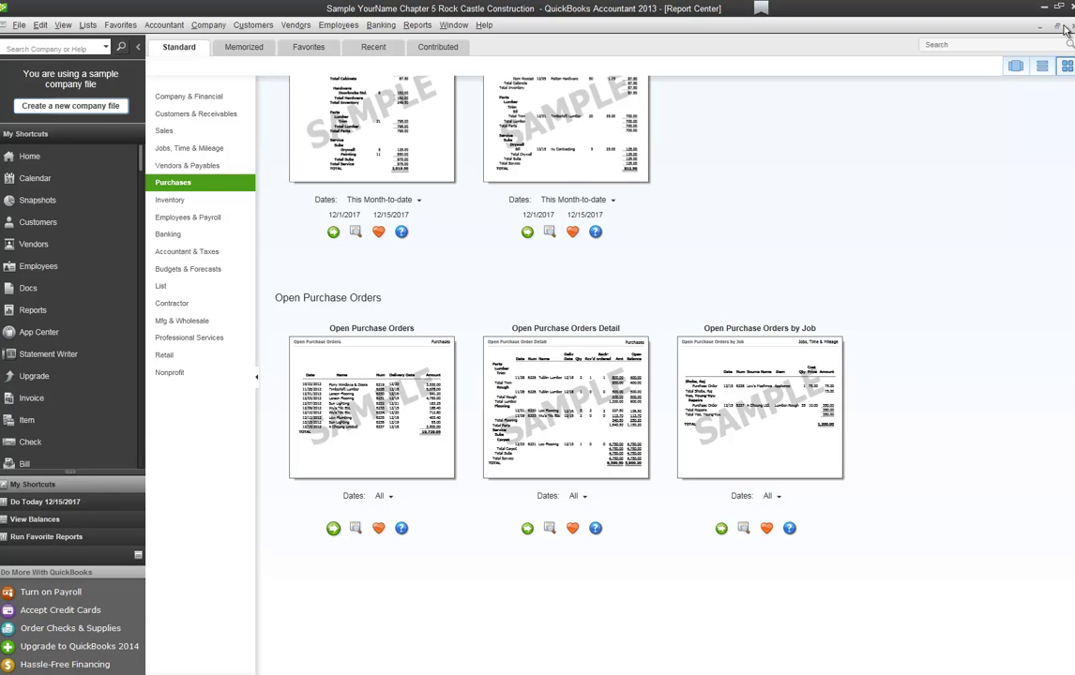
Step: Run the Inventory Stock Status by Vendor report from the Inventory reports category
{"action": "left_click", "coordinate": [182, 202]}
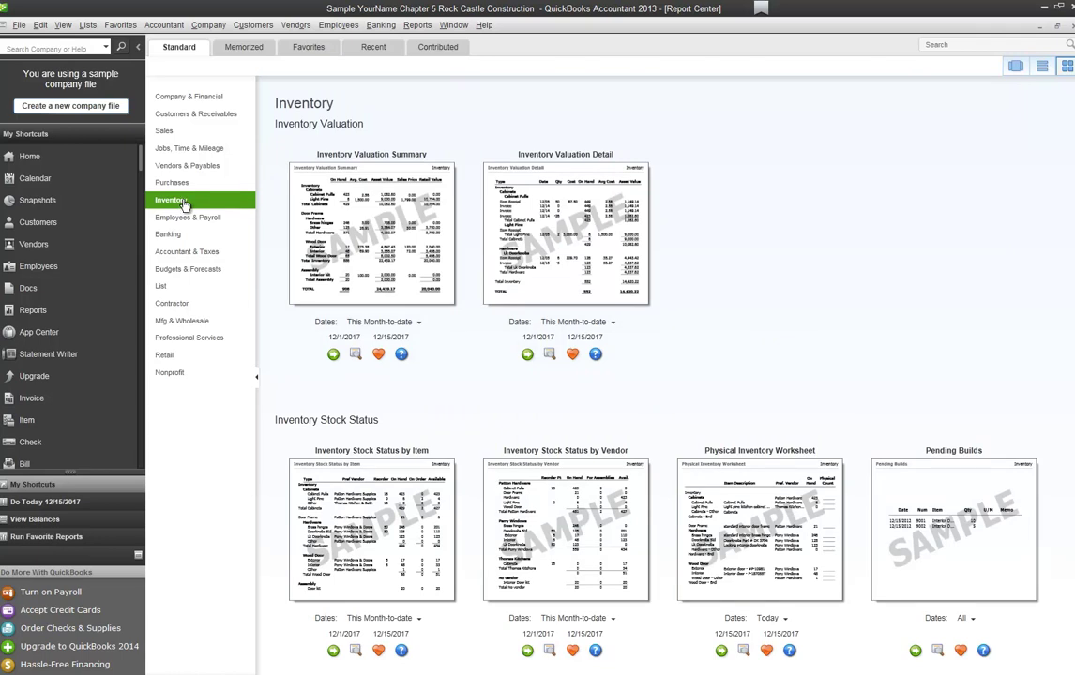
{"action": "left_click", "coordinate": [526, 650]}
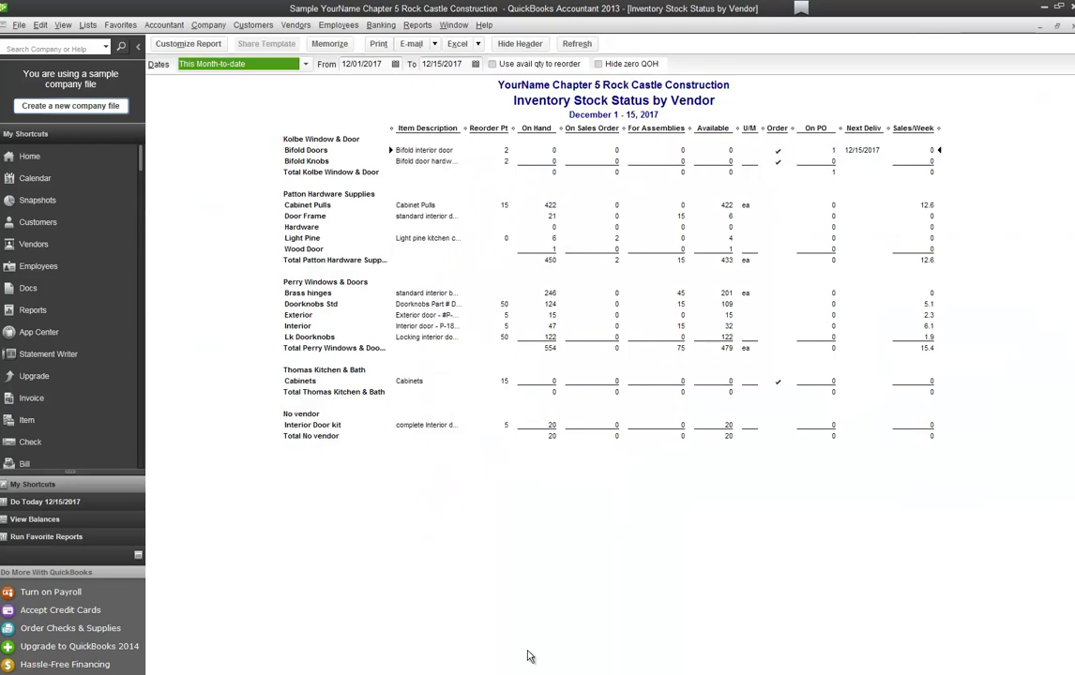
Step: Rerun the stock status report from 12/22, showing 5 Bifold Doors on hand, then close it
{"action": "key", "text": "Tab"}
{"action": "type", "text": "1"}
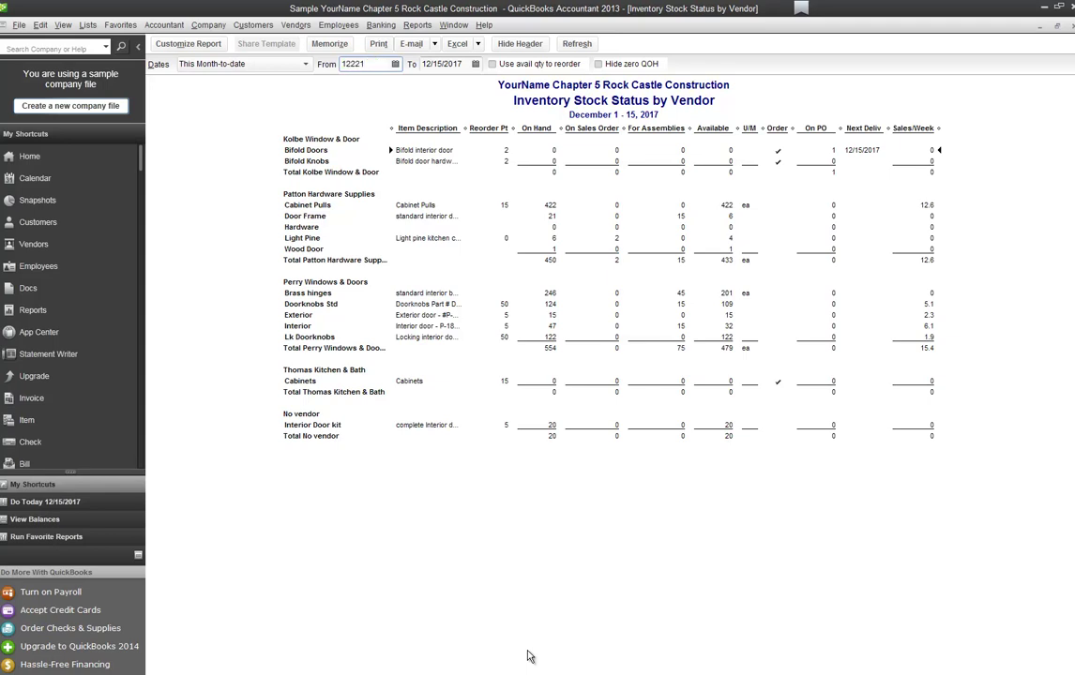
{"action": "type", "text": "2/22"}
{"action": "key", "text": "Tab"}
{"action": "key", "text": "Tab"}
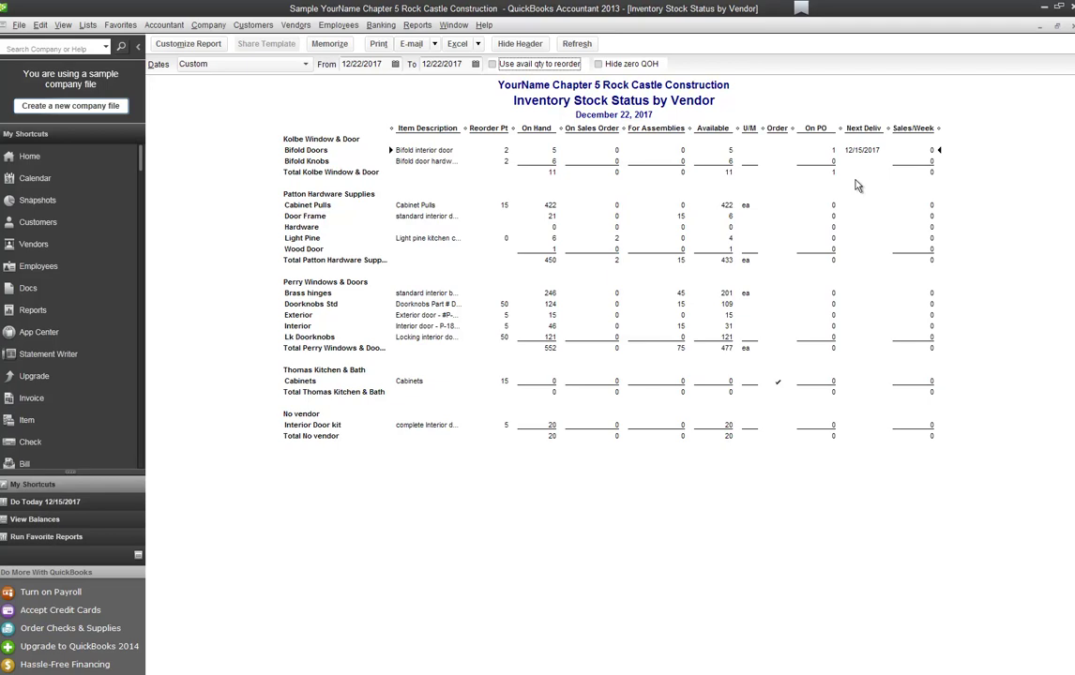
{"action": "left_click", "coordinate": [1071, 26]}
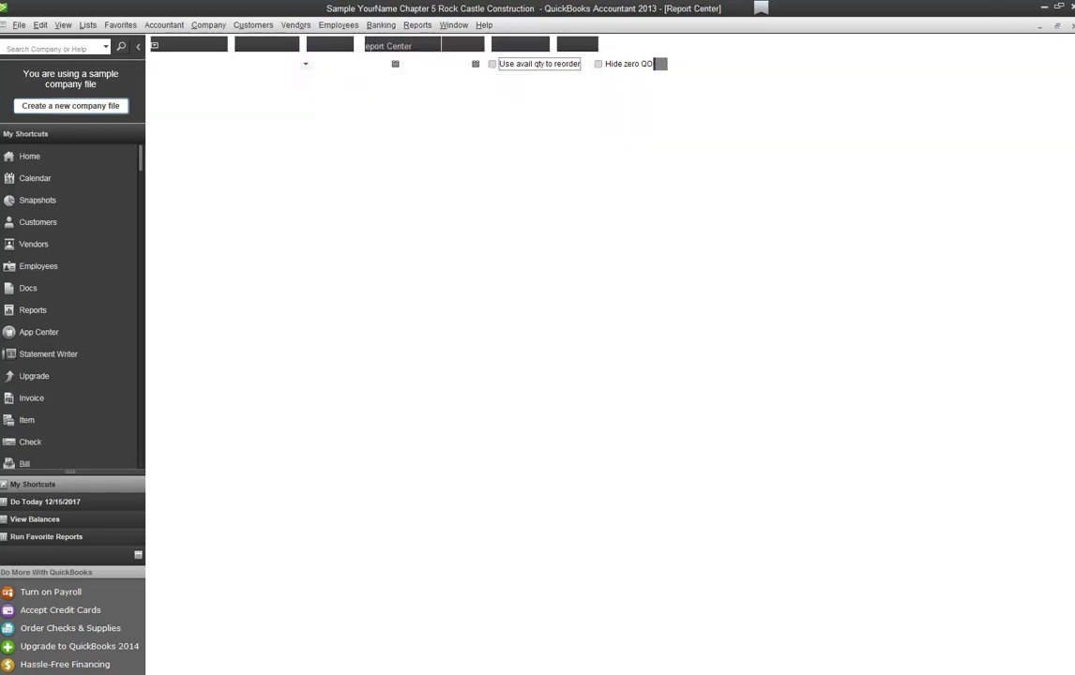